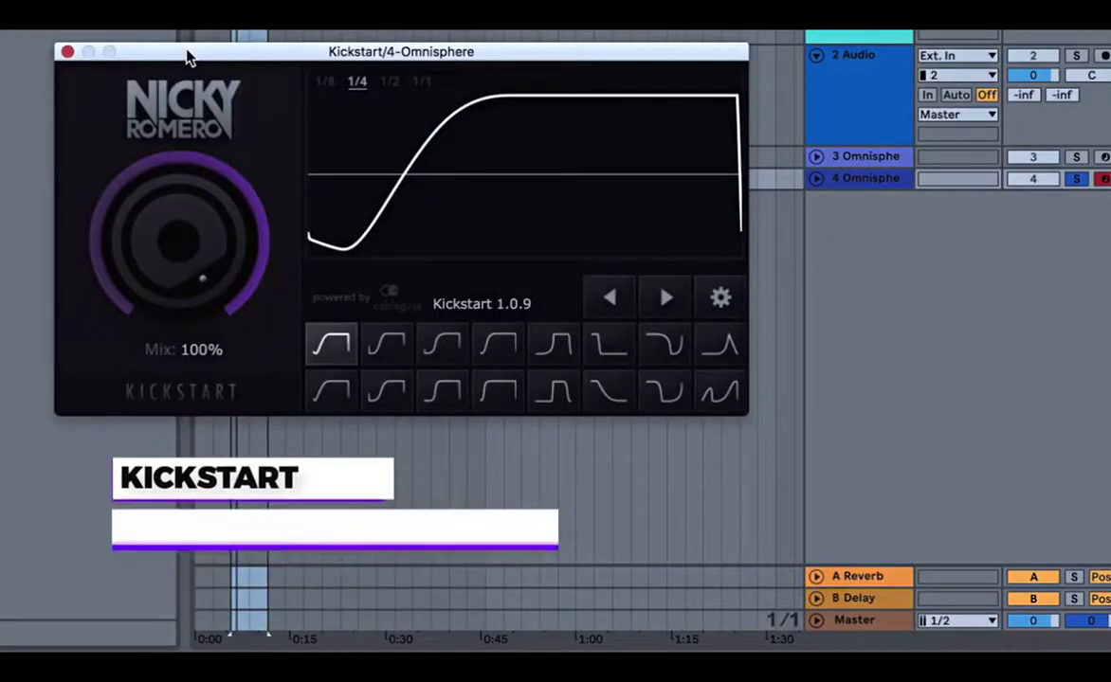
{"action": "left_click_drag", "start_coordinate": [186, 58], "coordinate": [261, 277]}
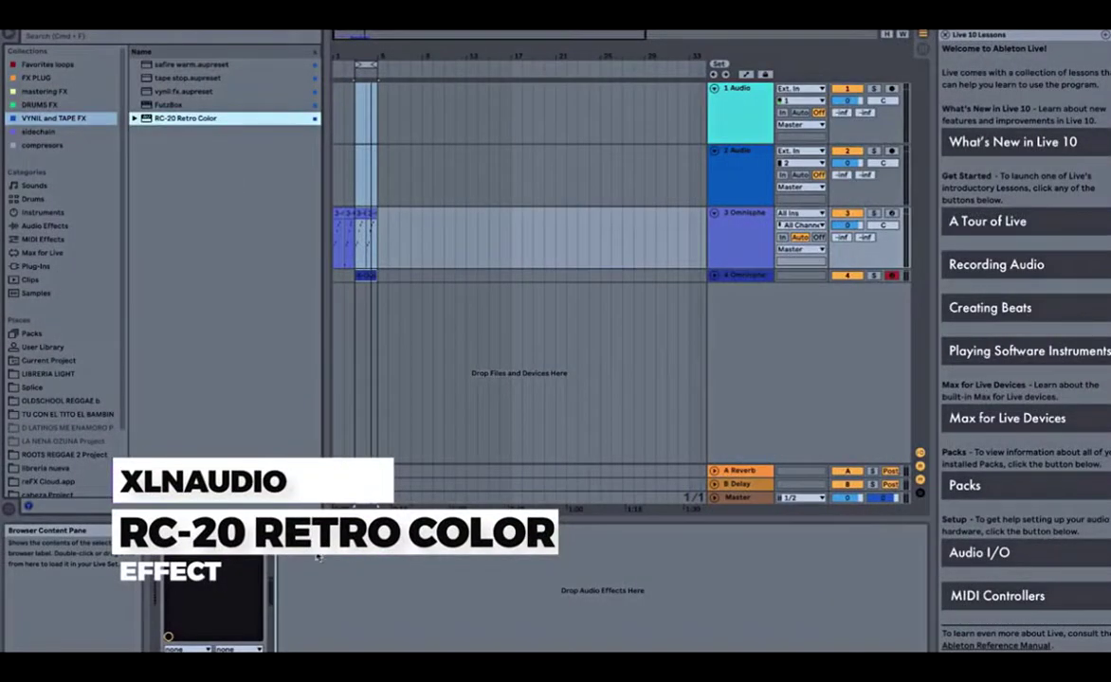
{"action": "left_click_drag", "start_coordinate": [318, 559], "coordinate": [323, 578]}
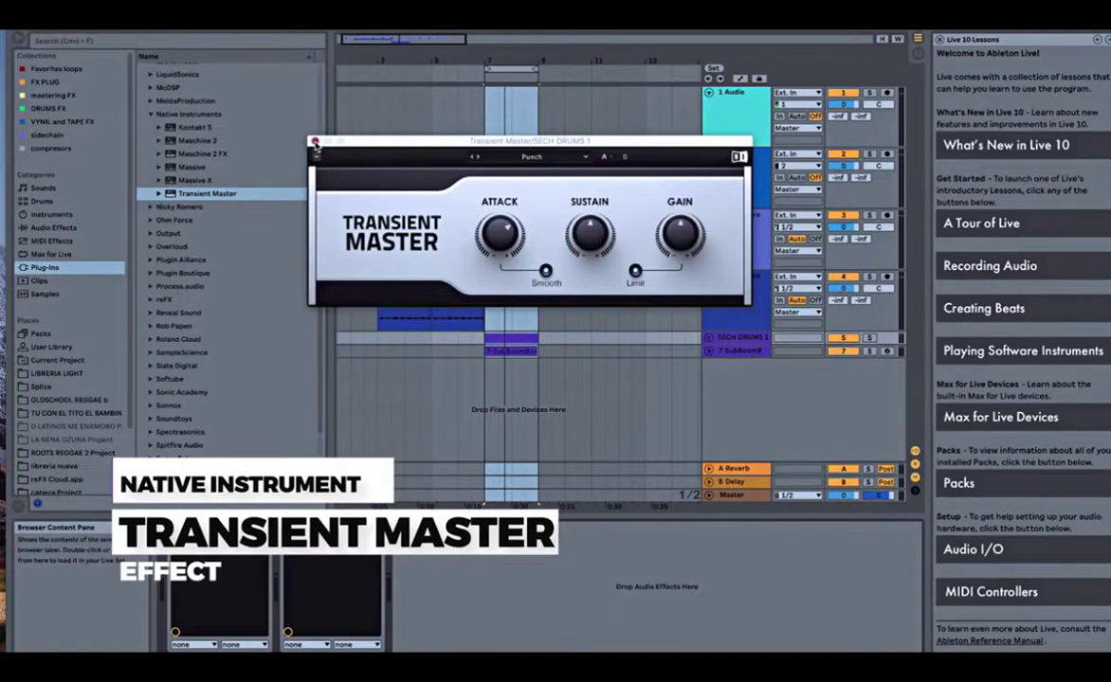
Close the Transient Master plugin window and unfold the SECH DRUMS 1 group, selecting the drum track inside it.
{"action": "left_click", "coordinate": [315, 144]}
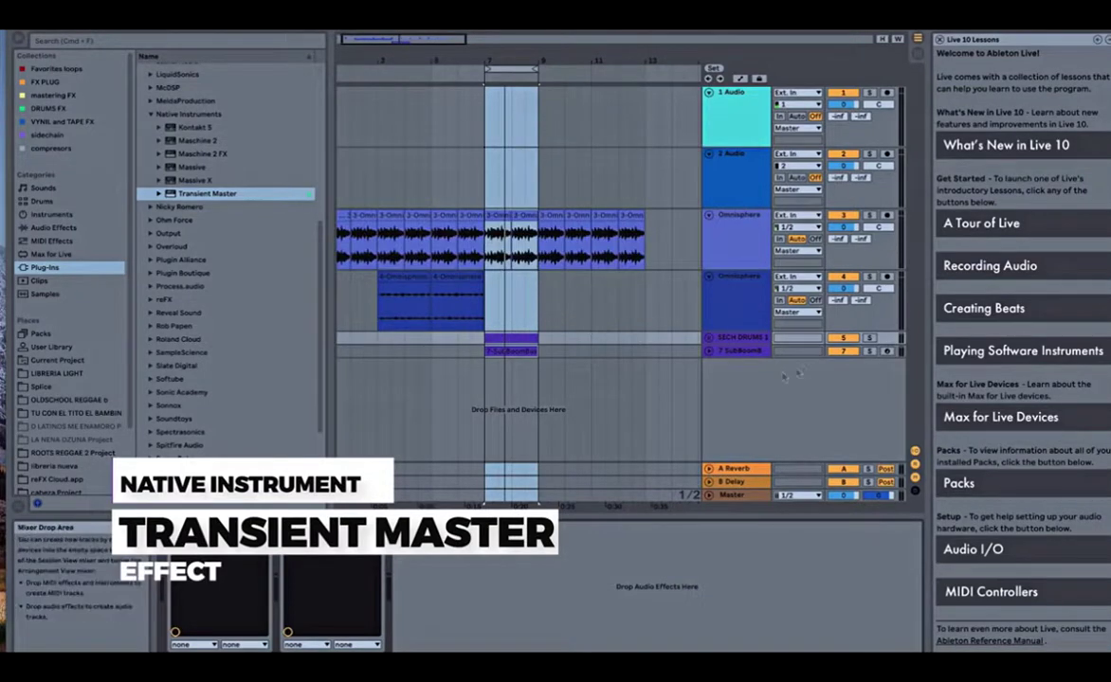
{"action": "left_click", "coordinate": [711, 339]}
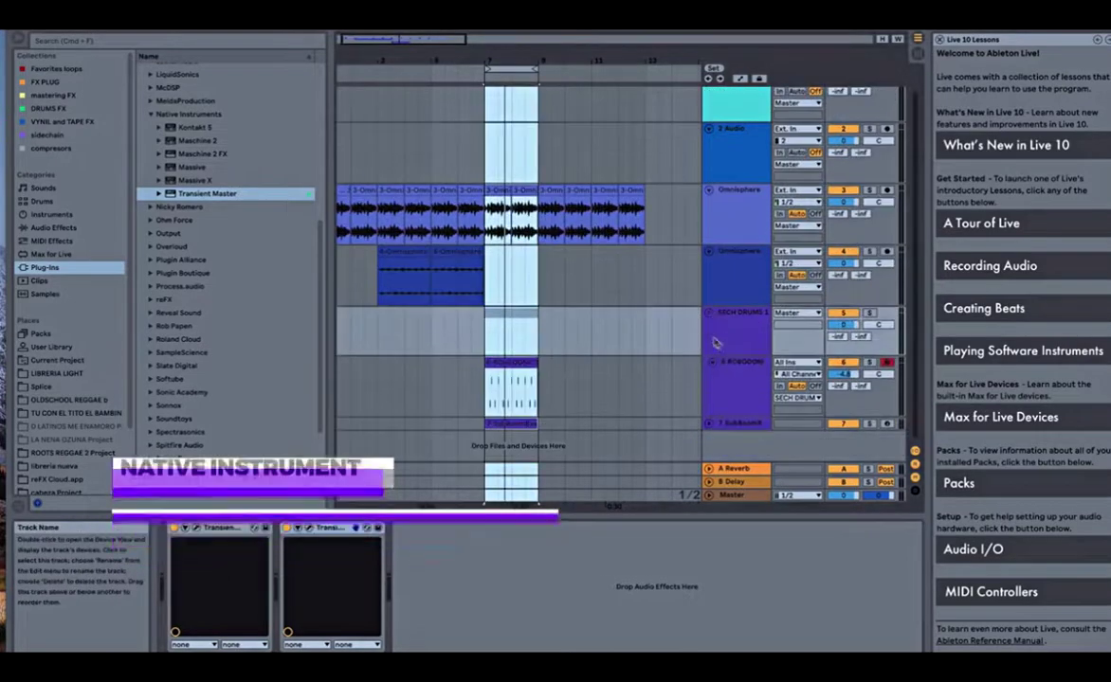
{"action": "left_click", "coordinate": [736, 372]}
{"action": "left_click", "coordinate": [868, 363]}
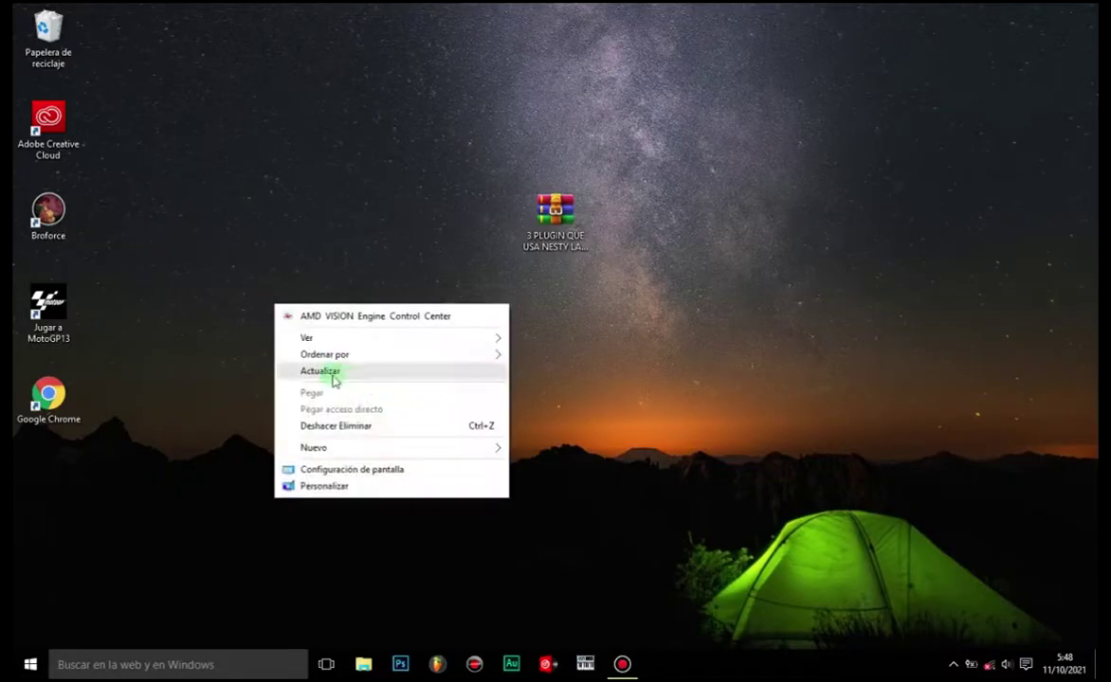
{"action": "right_click", "coordinate": [401, 303]}
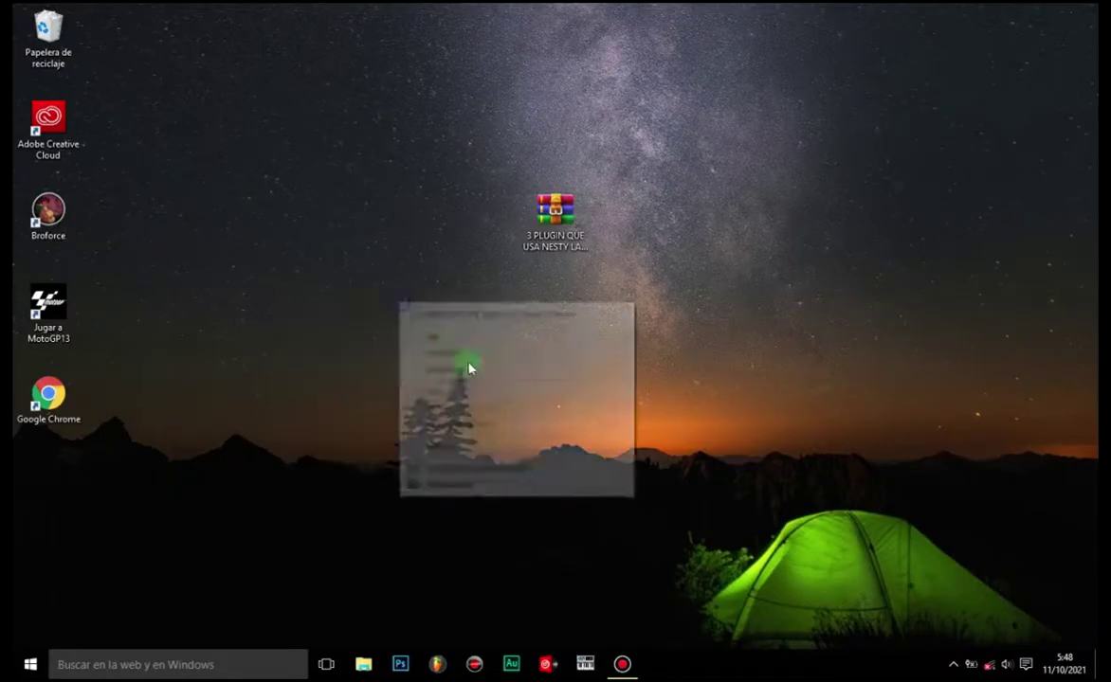
{"action": "left_click", "coordinate": [459, 375]}
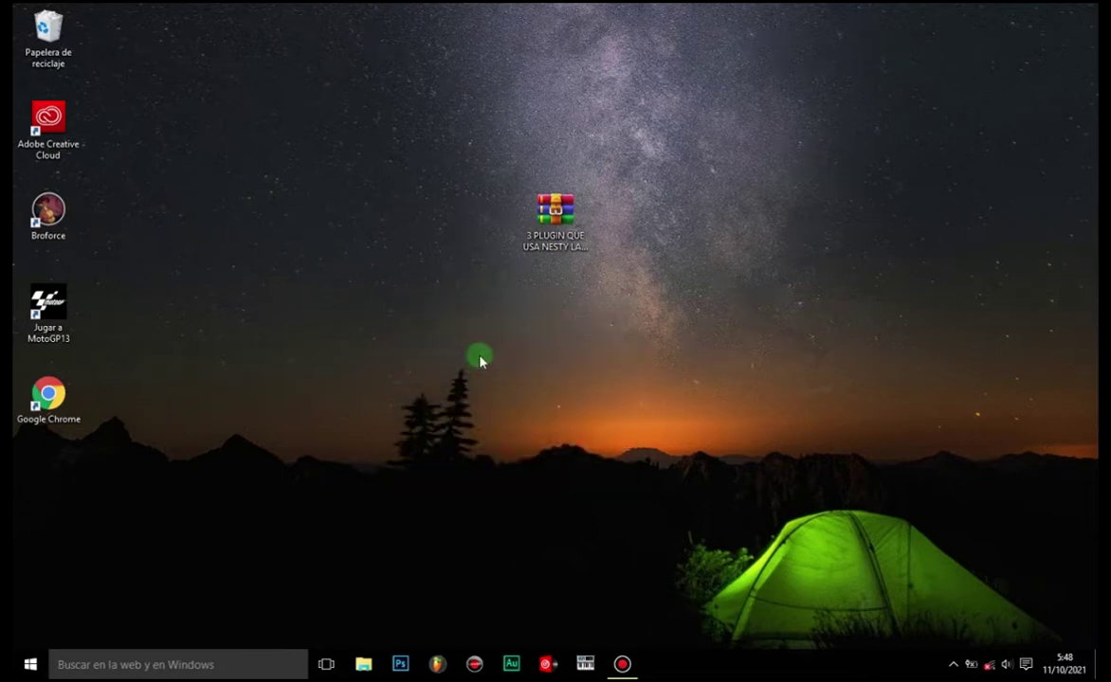
{"action": "left_click_drag", "start_coordinate": [481, 154], "coordinate": [749, 362]}
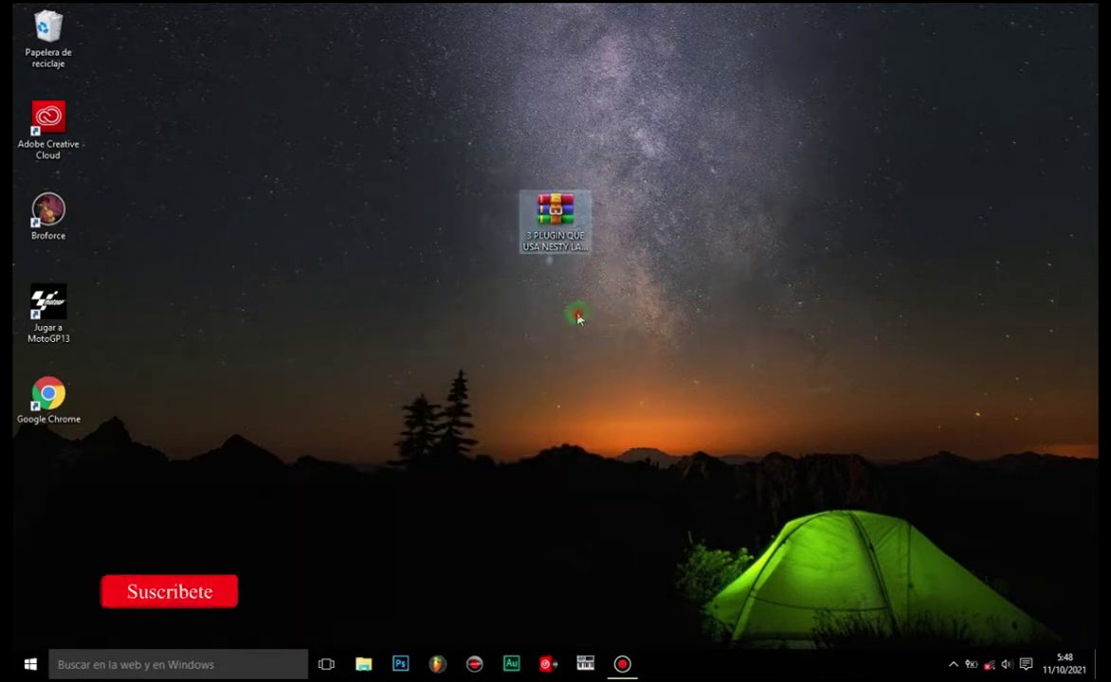
Extract the desktop archive "3 PLUGIN QUE USA NESTY LA MENTE MAESTRA EN SUS PRODUCCIONES" directly onto the desktop.
{"action": "left_click", "coordinate": [563, 218]}
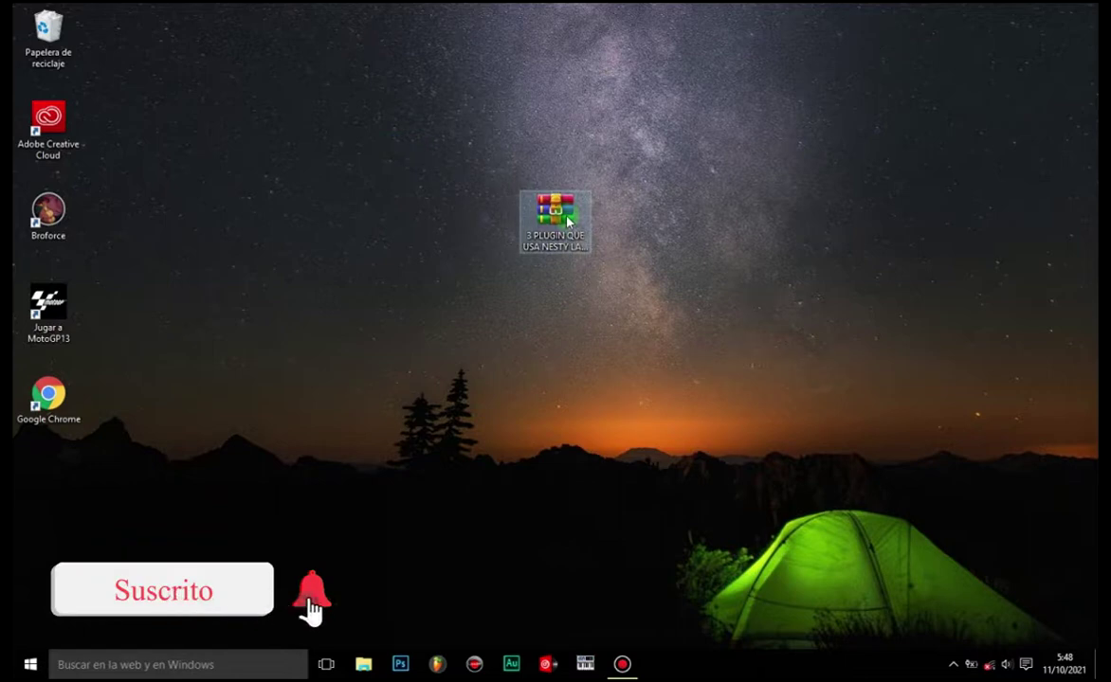
{"action": "mouse_move", "coordinate": [580, 219]}
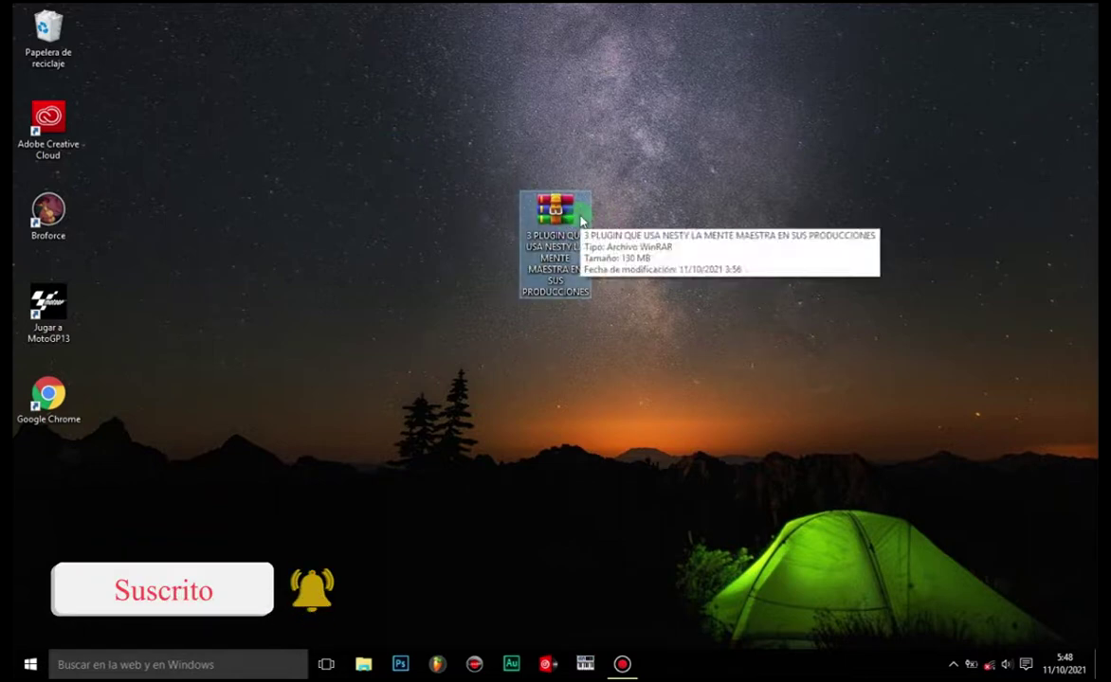
{"action": "right_click", "coordinate": [566, 210]}
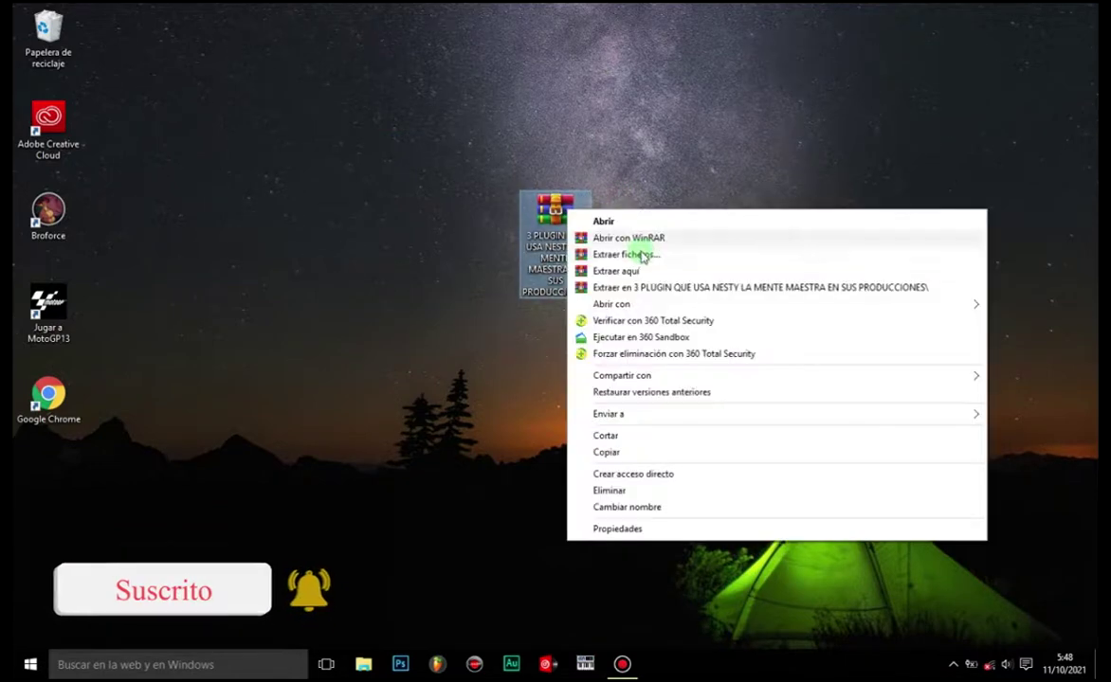
{"action": "left_click", "coordinate": [643, 275]}
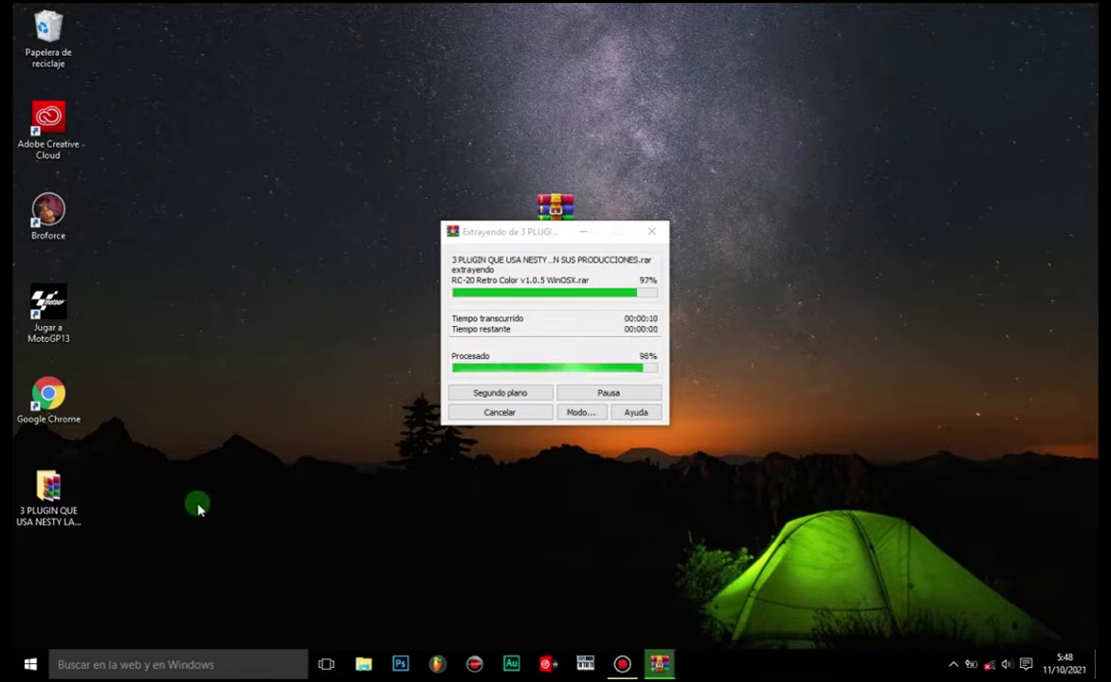
Rearrange the desktop, placing the archive below the Google Chrome icon and the extracted plugin folder near the upper middle.
{"action": "left_click_drag", "start_coordinate": [38, 479], "coordinate": [555, 317]}
{"action": "left_click_drag", "start_coordinate": [545, 214], "coordinate": [38, 488]}
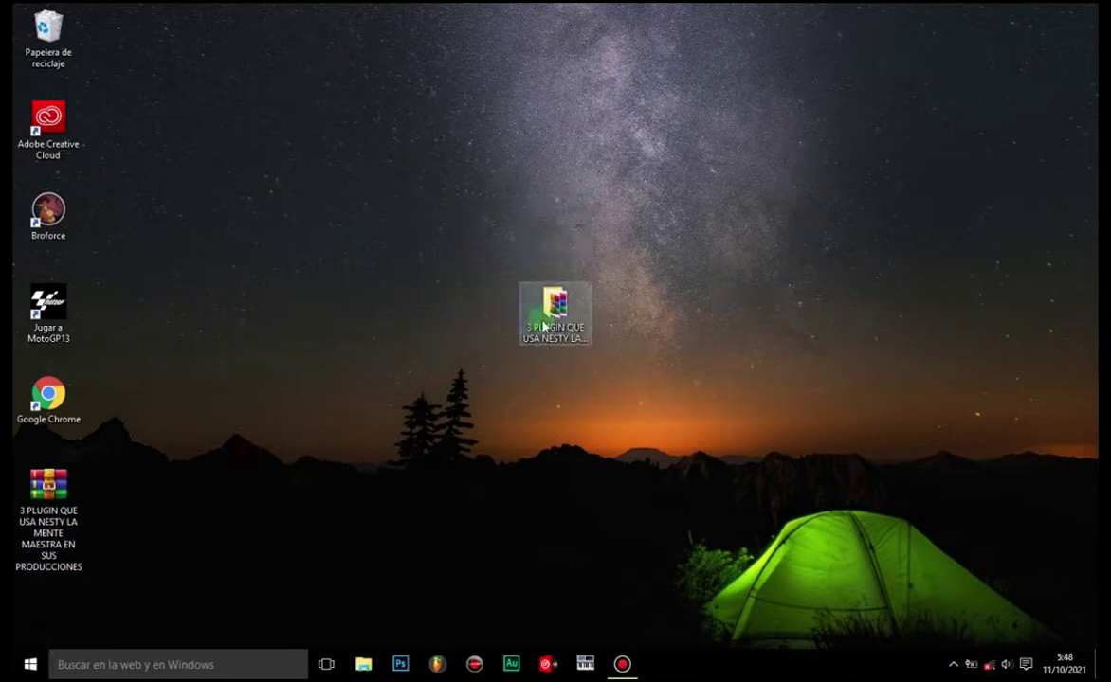
{"action": "left_click_drag", "start_coordinate": [544, 327], "coordinate": [508, 218]}
{"action": "left_click", "coordinate": [608, 207]}
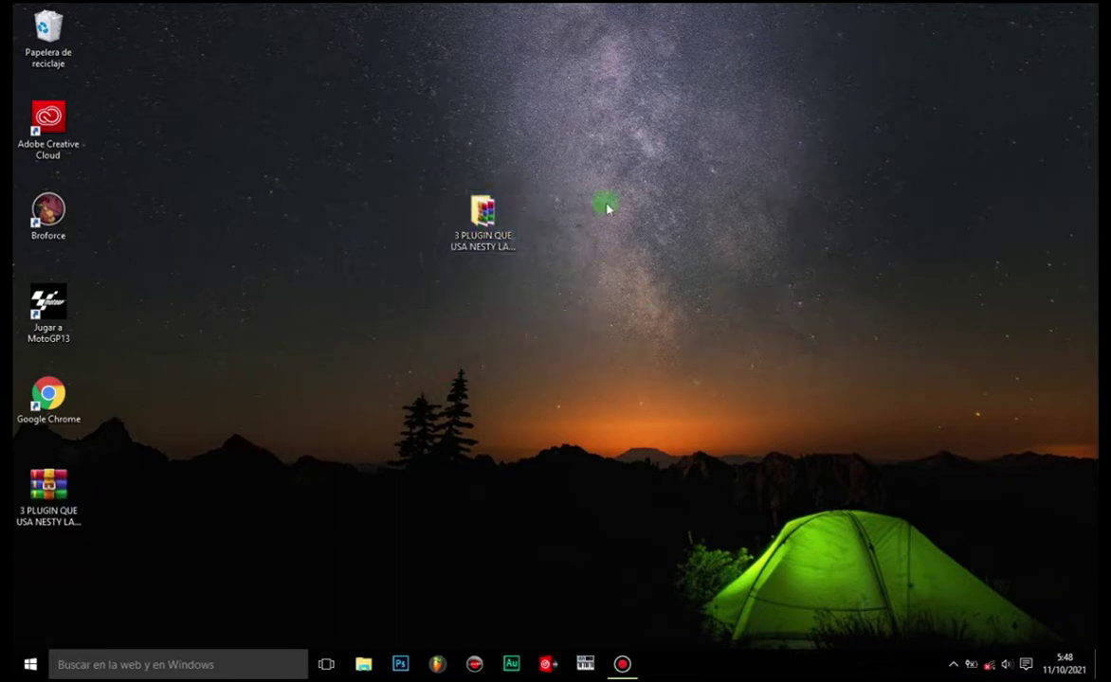
Open the extracted "3 PLUGIN QUE USA NESTY LA MENTE MAESTRA EN SUS PRODUCCIONES" folder and reposition its window on the desktop.
{"action": "left_click_drag", "start_coordinate": [462, 19], "coordinate": [632, 57]}
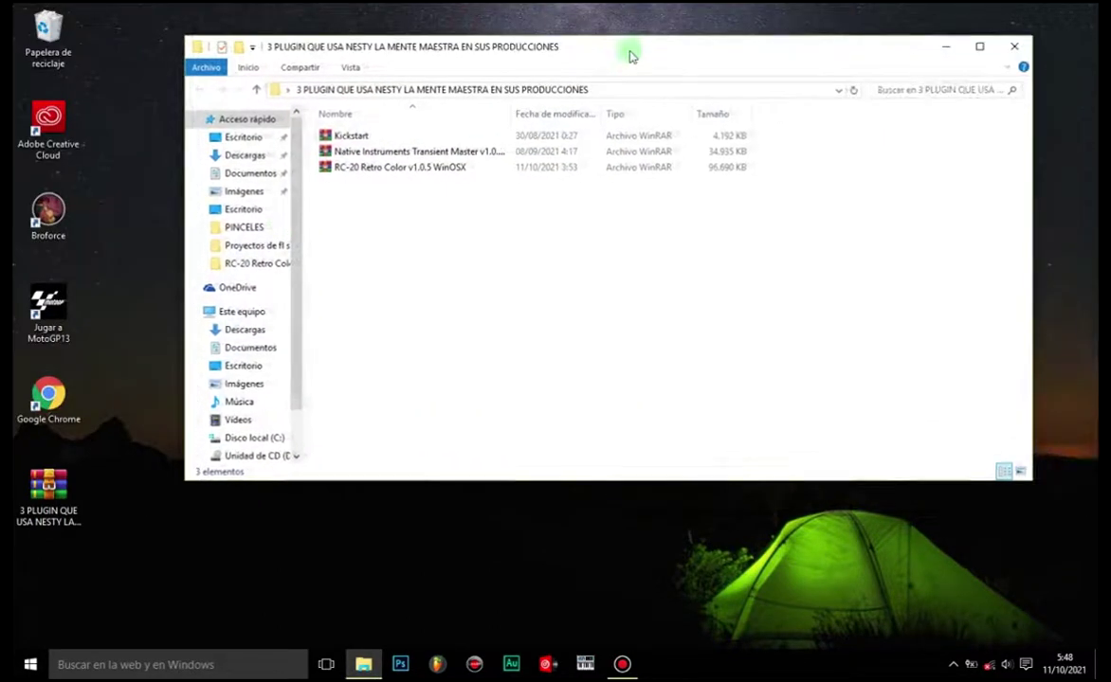
{"action": "left_click_drag", "start_coordinate": [303, 223], "coordinate": [367, 156]}
{"action": "left_click", "coordinate": [334, 203]}
{"action": "mouse_move", "coordinate": [336, 203]}
{"action": "left_mouse_down"}
{"action": "mouse_move", "coordinate": [391, 129]}
{"action": "mouse_move", "coordinate": [337, 199]}
{"action": "left_mouse_up"}
Extract the Kickstart archive in its current location and open the resulting Kickstart folder.
{"action": "left_click", "coordinate": [351, 137]}
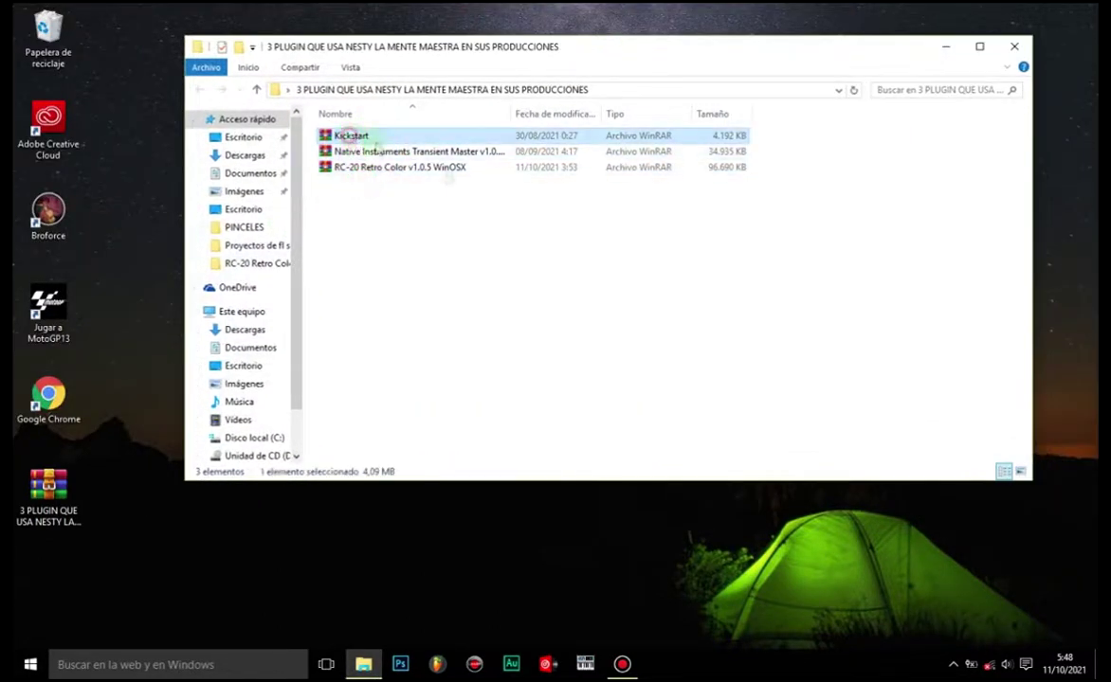
{"action": "right_click", "coordinate": [350, 138]}
{"action": "left_click", "coordinate": [384, 192]}
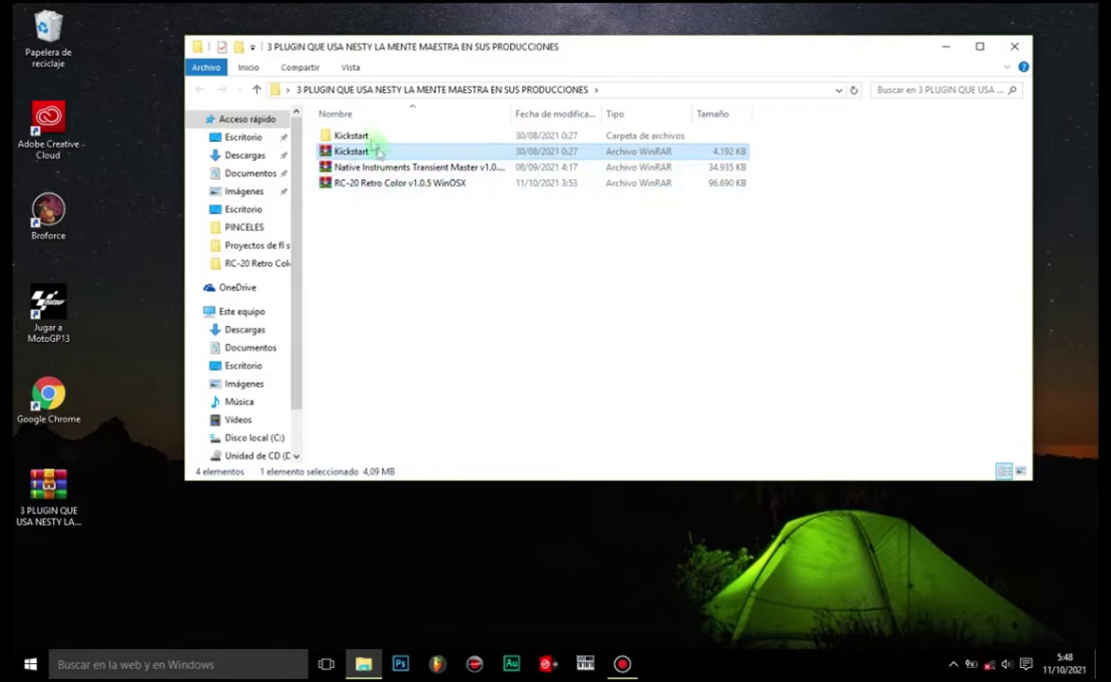
{"action": "left_click", "coordinate": [362, 132]}
{"action": "double_click", "coordinate": [355, 134]}
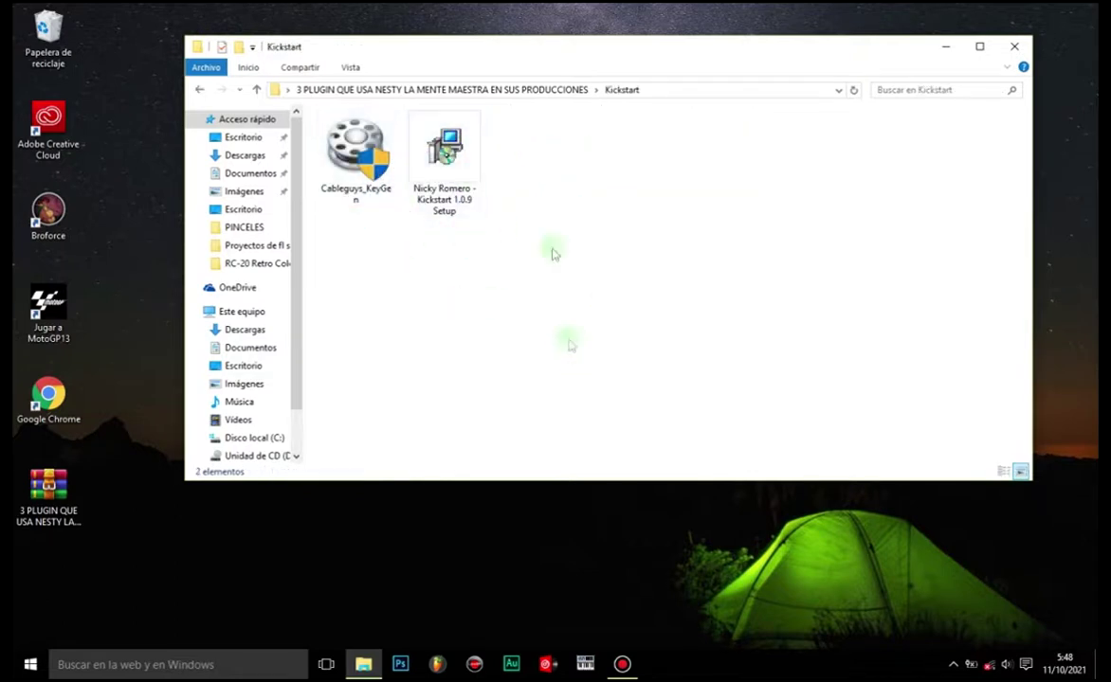
Launch the "Nicky Romero - Kickstart 1.0.9 Setup" installer and minimize the folder window.
{"action": "left_click", "coordinate": [454, 165]}
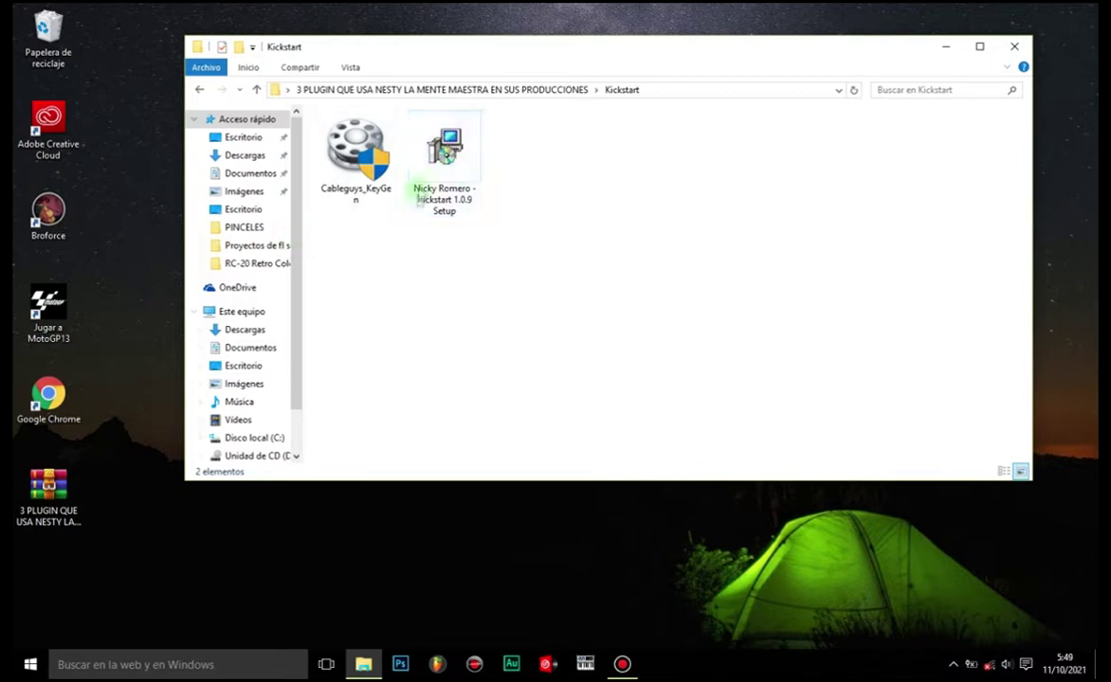
{"action": "left_click", "coordinate": [438, 153]}
{"action": "left_click", "coordinate": [943, 45]}
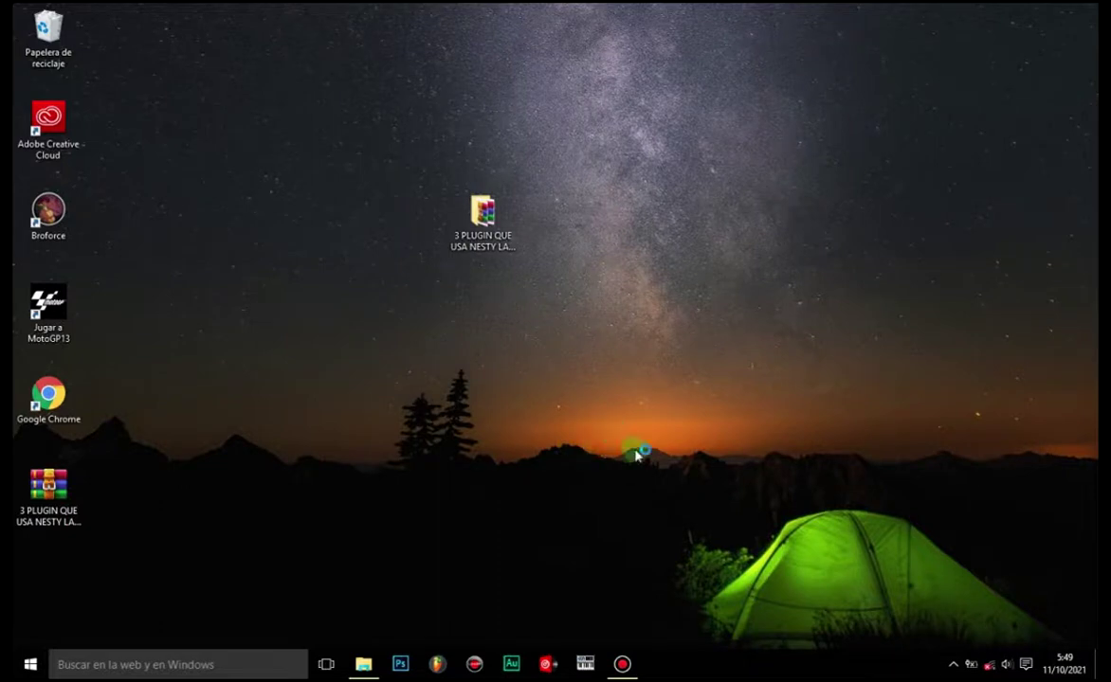
{"action": "left_click_drag", "start_coordinate": [485, 220], "coordinate": [559, 230]}
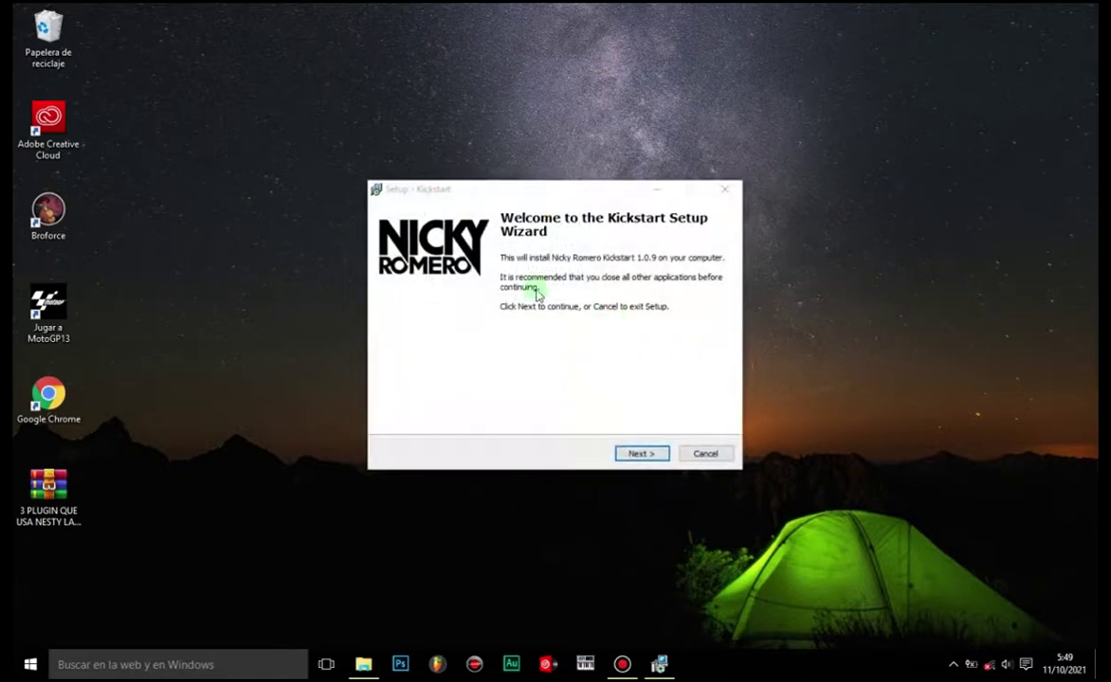
{"action": "right_click", "coordinate": [162, 264]}
{"action": "left_click", "coordinate": [192, 328]}
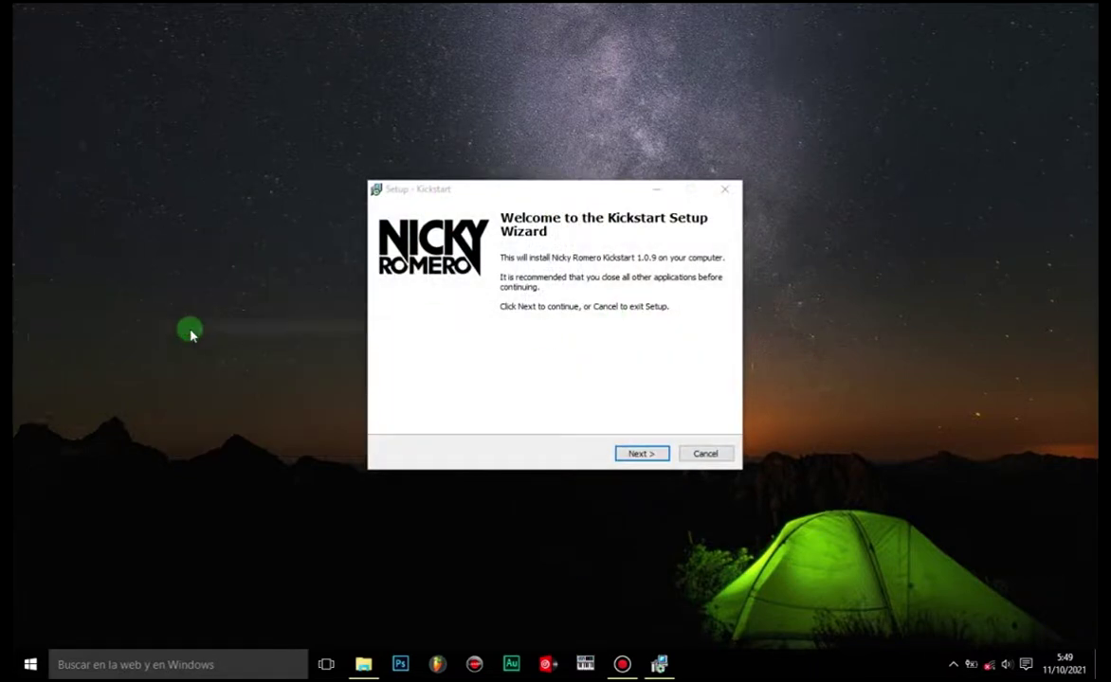
Start the Kickstart setup, accepting the default installation folder and the default VST2 plugin directories.
{"action": "left_click", "coordinate": [641, 454]}
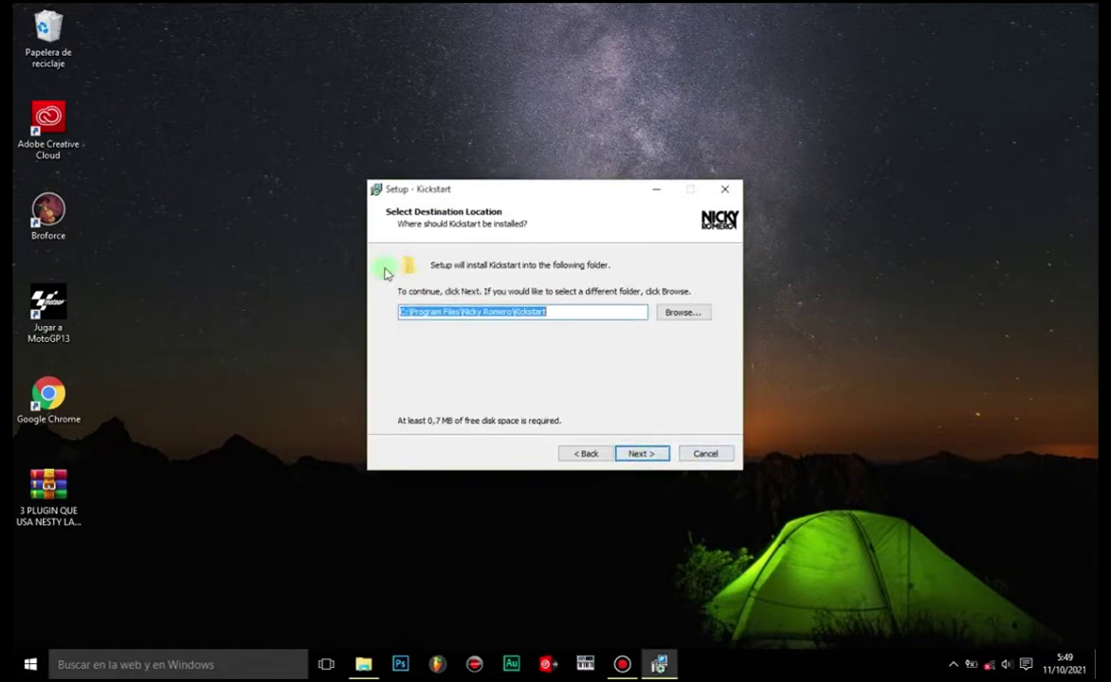
{"action": "left_click", "coordinate": [642, 453]}
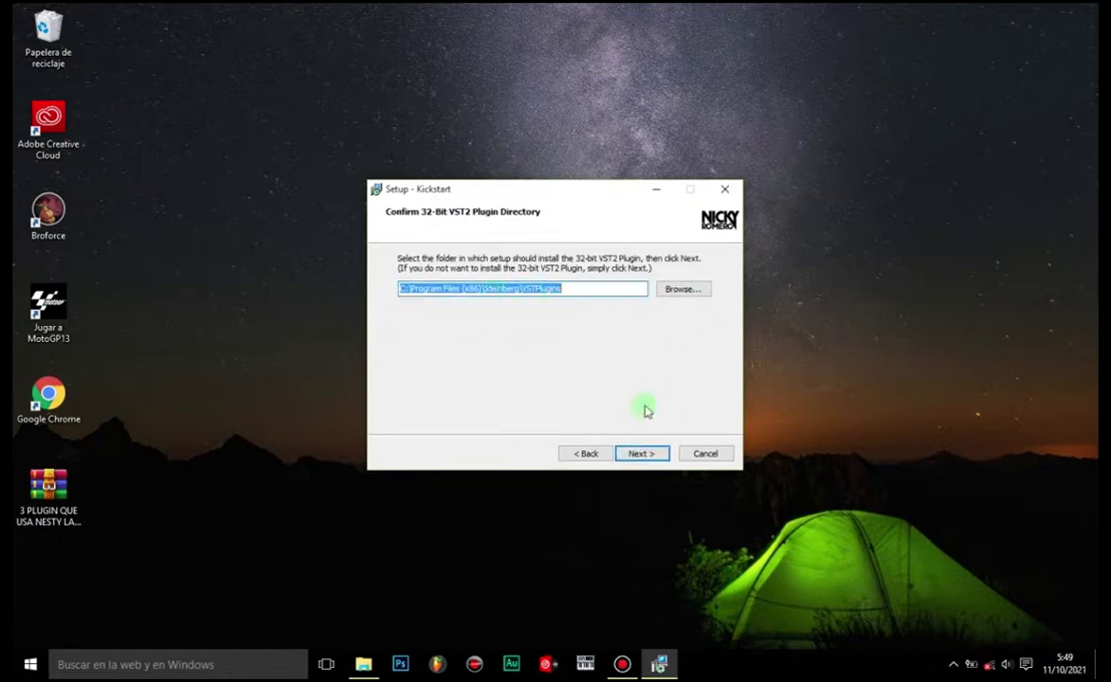
{"action": "left_click", "coordinate": [641, 453]}
{"action": "left_click", "coordinate": [638, 454]}
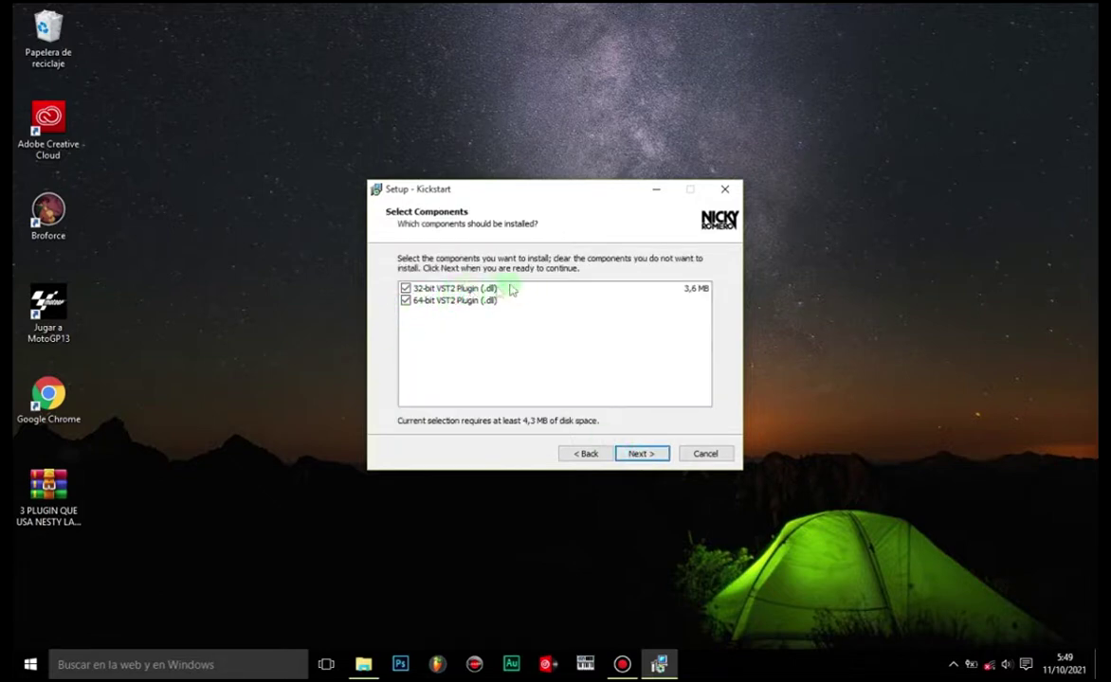
Exclude the 32-bit VST2 Plugin component, install Kickstart with only the 64-bit VST2 Plugin and finish the setup.
{"action": "left_click", "coordinate": [404, 288]}
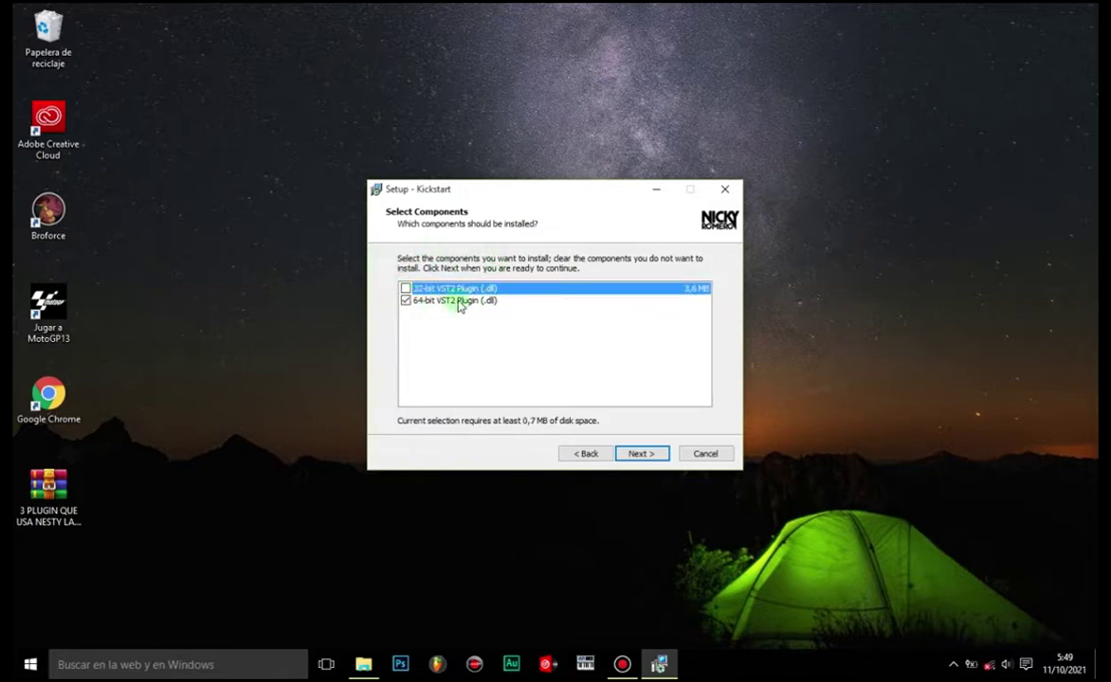
{"action": "left_click", "coordinate": [459, 302]}
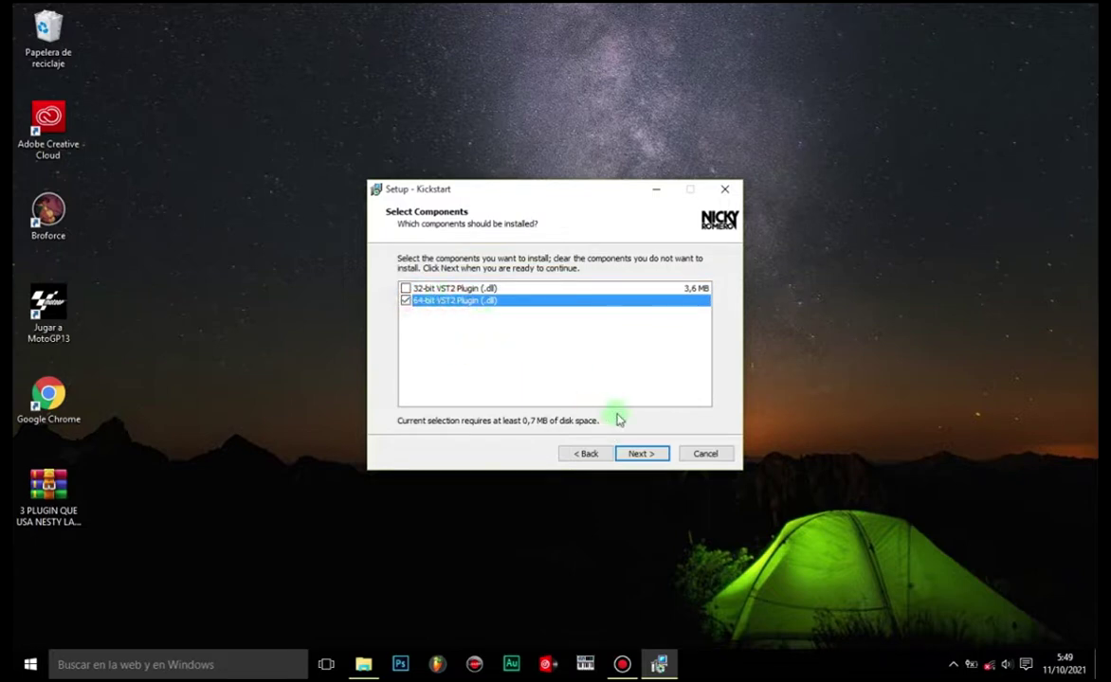
{"action": "left_click", "coordinate": [638, 453]}
{"action": "left_click", "coordinate": [641, 454]}
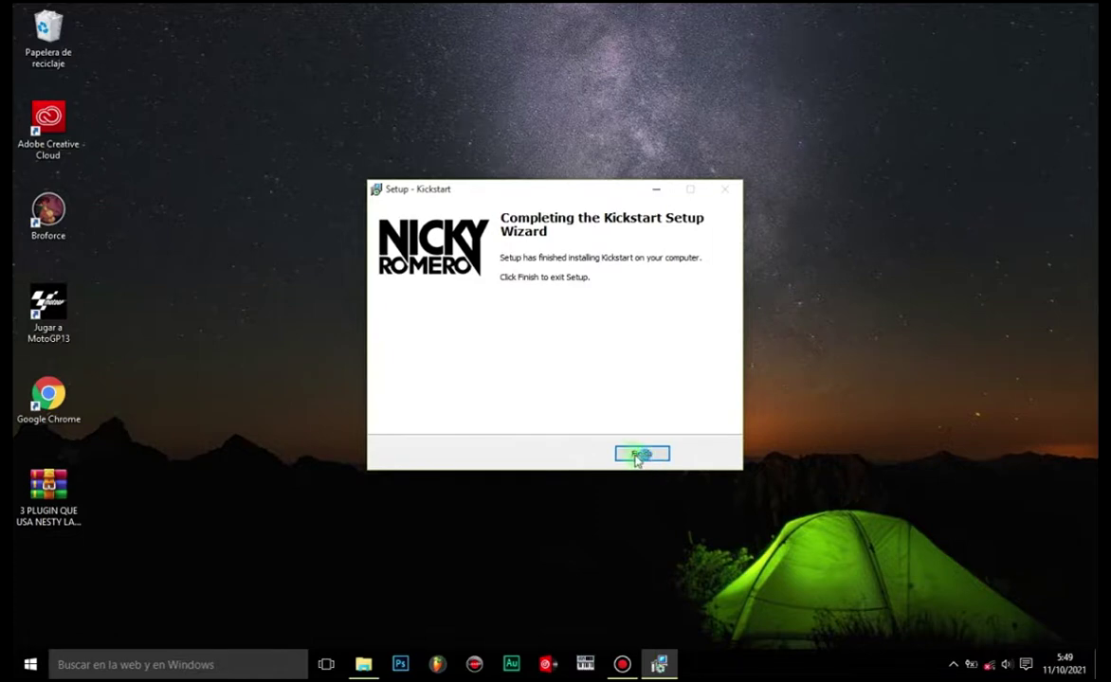
{"action": "left_click", "coordinate": [653, 455]}
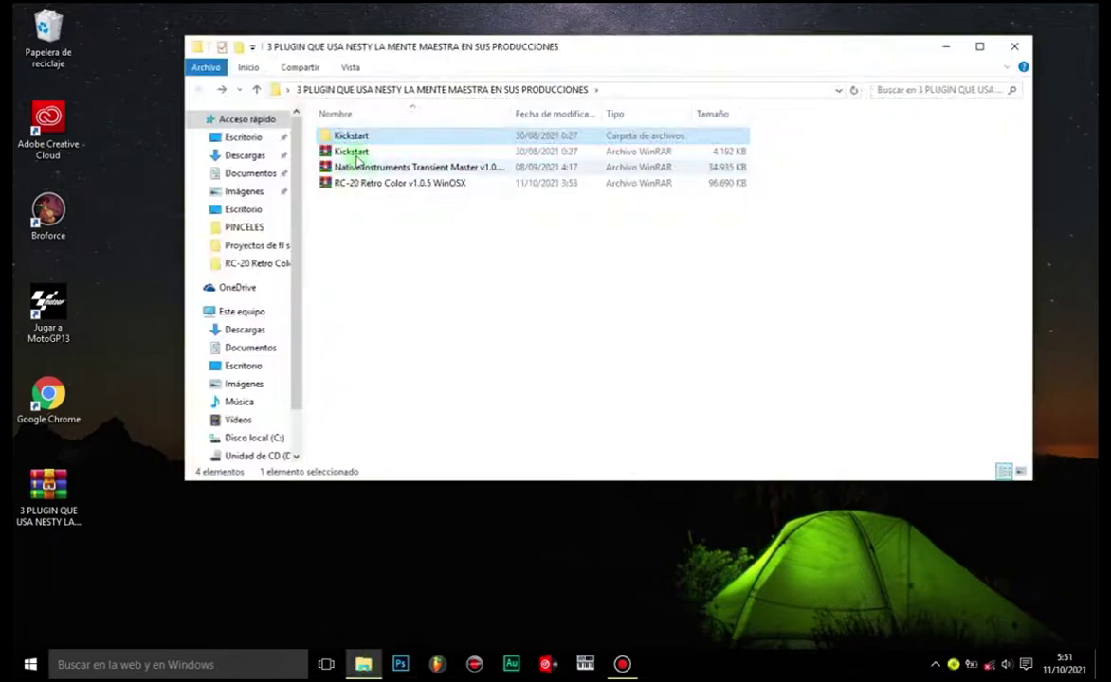
Extract the "RC-20 Retro Color v1.0.5 WinOSX" archive in the plugin folder and open the resulting folder.
{"action": "left_click", "coordinate": [349, 152]}
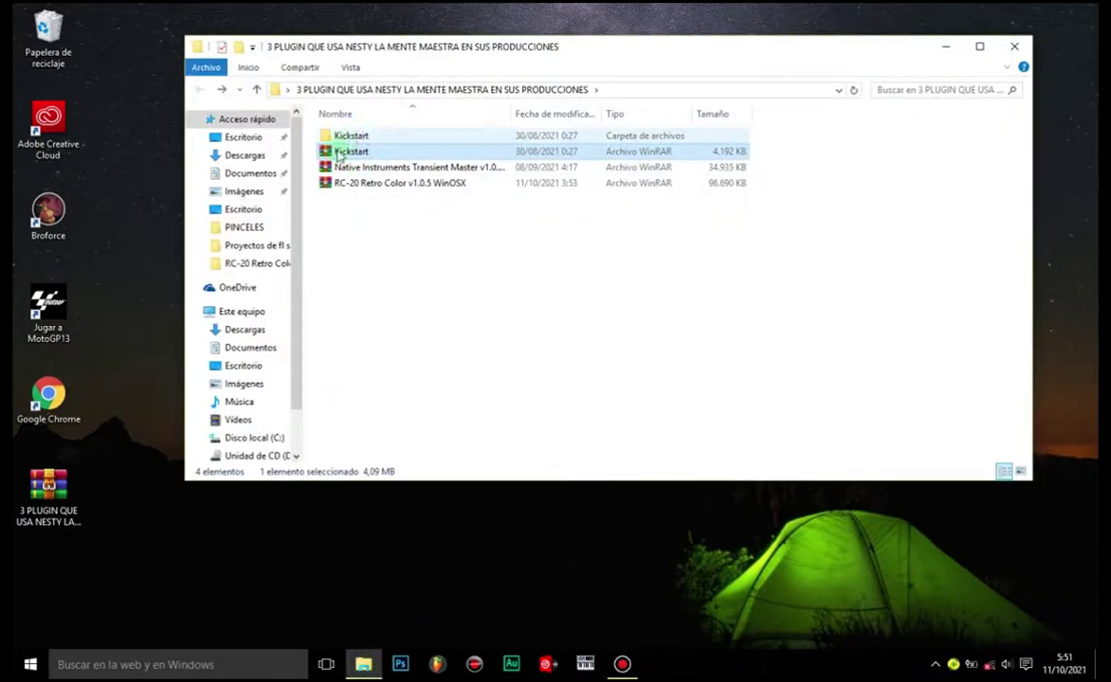
{"action": "left_click", "coordinate": [350, 167]}
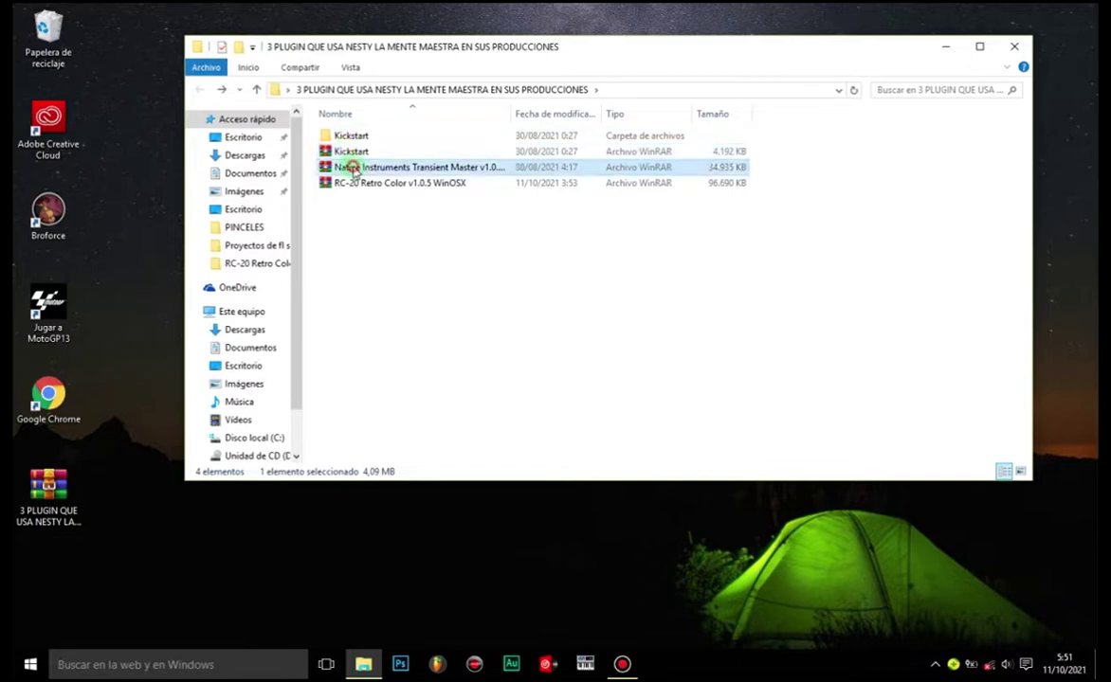
{"action": "left_click", "coordinate": [360, 184]}
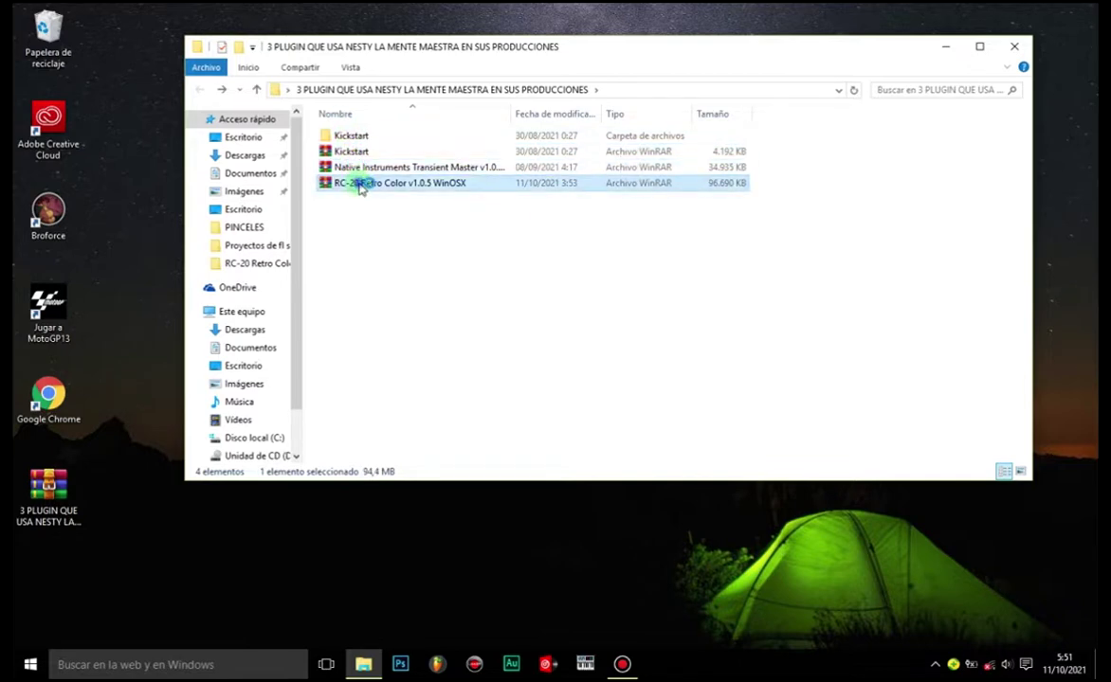
{"action": "right_click", "coordinate": [360, 186]}
{"action": "left_click", "coordinate": [398, 247]}
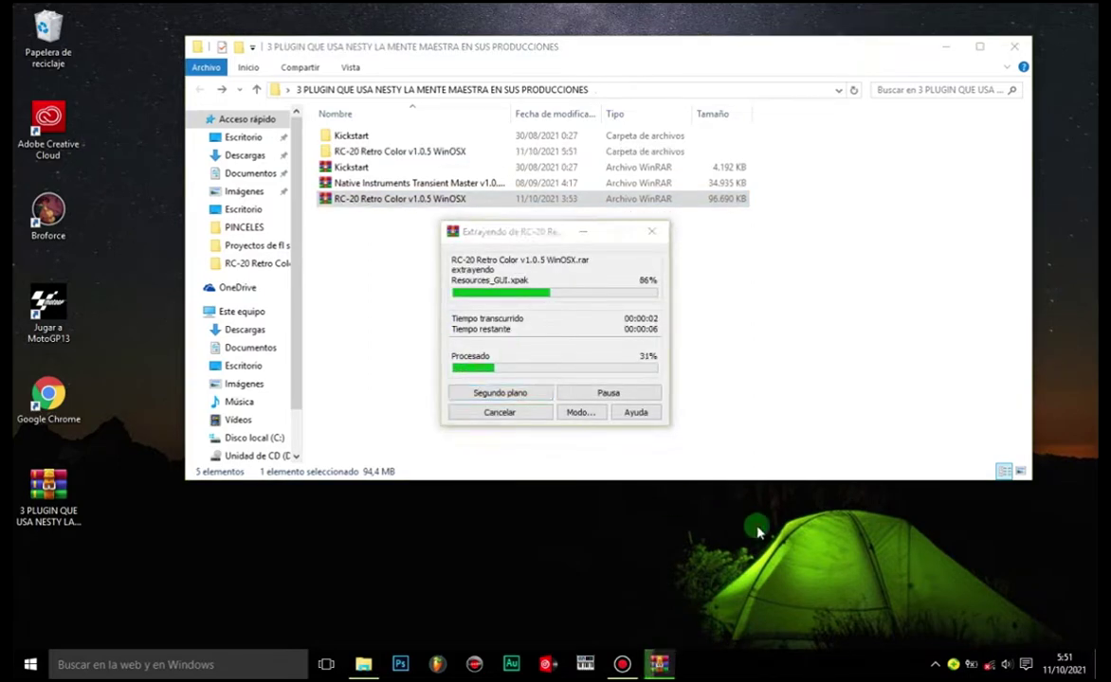
{"action": "left_click", "coordinate": [365, 152]}
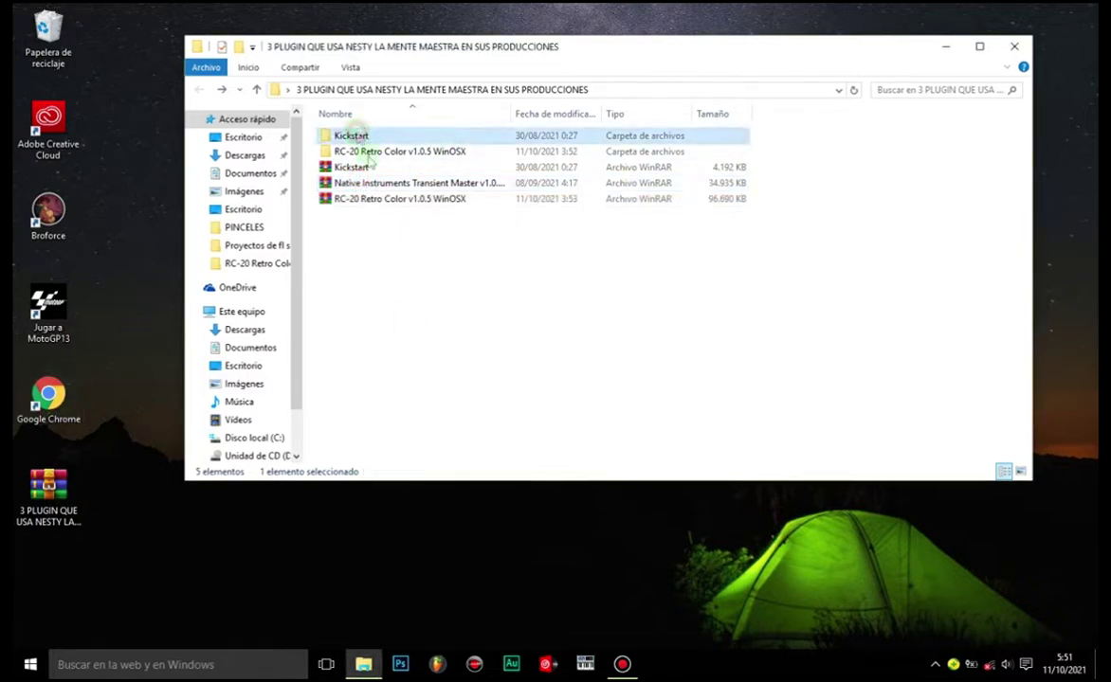
{"action": "double_click", "coordinate": [365, 151]}
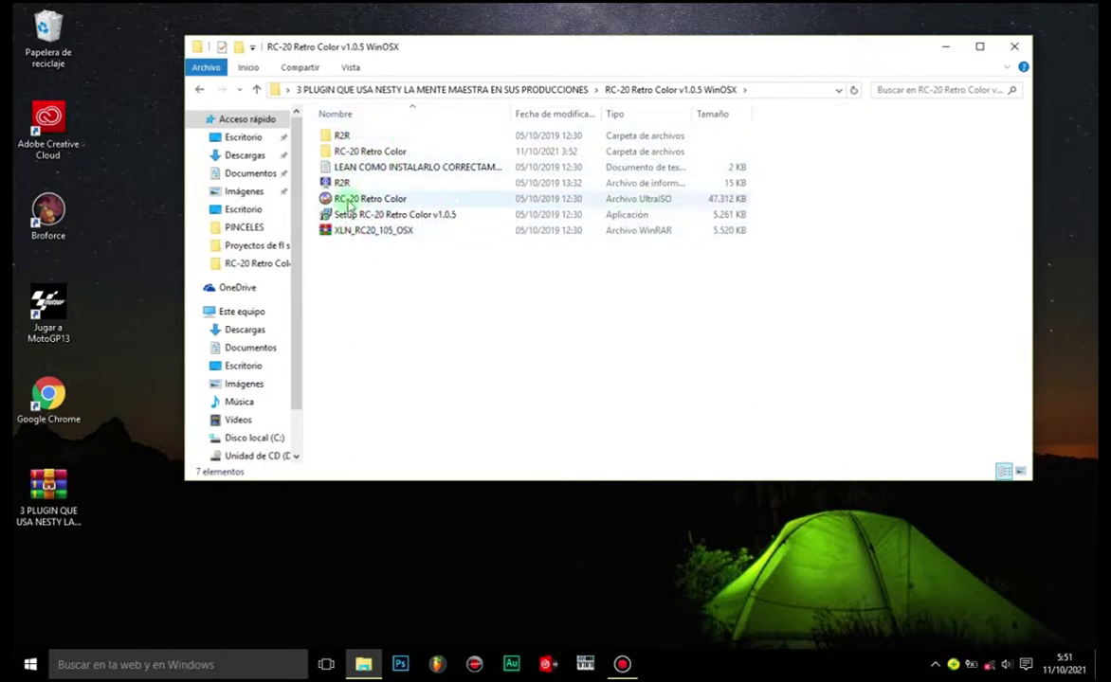
Copy the "RC-20 Retro Color" folder into Archivos de programa on Disco local (C:), granting administrator permission.
{"action": "left_click", "coordinate": [366, 153]}
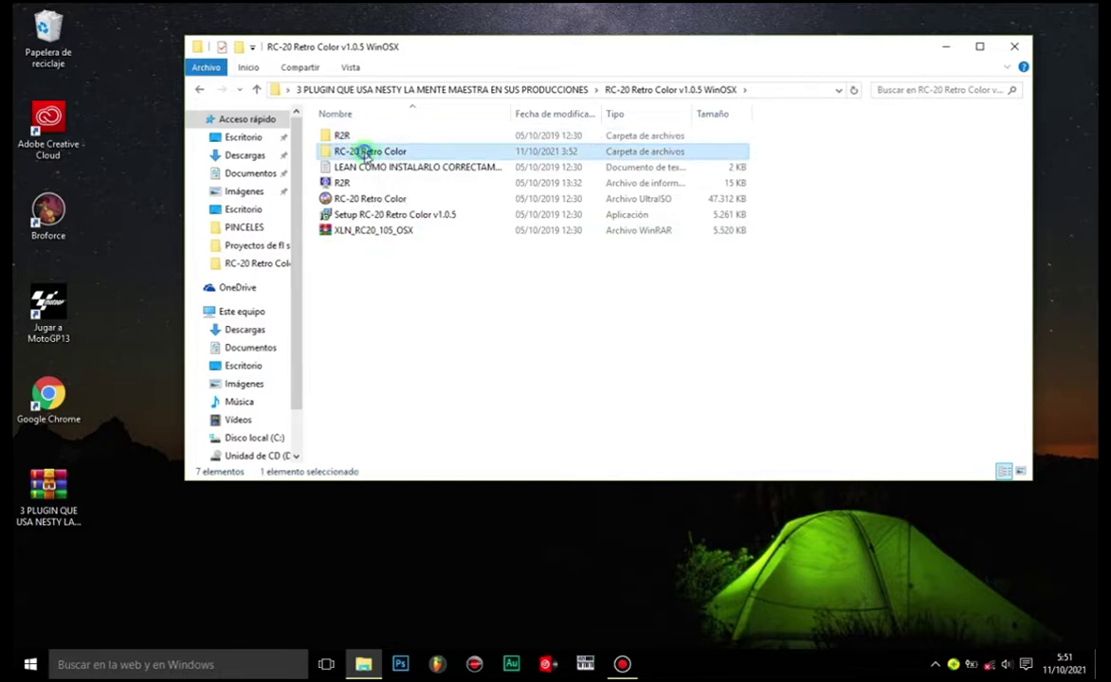
{"action": "right_click", "coordinate": [366, 154]}
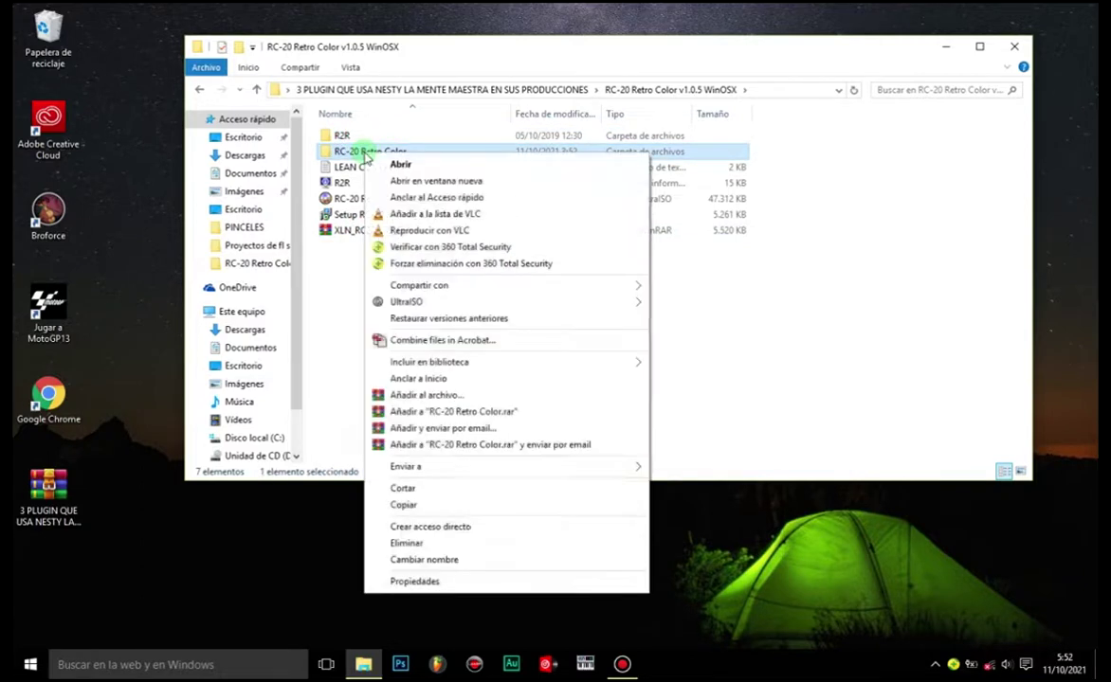
{"action": "left_click", "coordinate": [404, 505]}
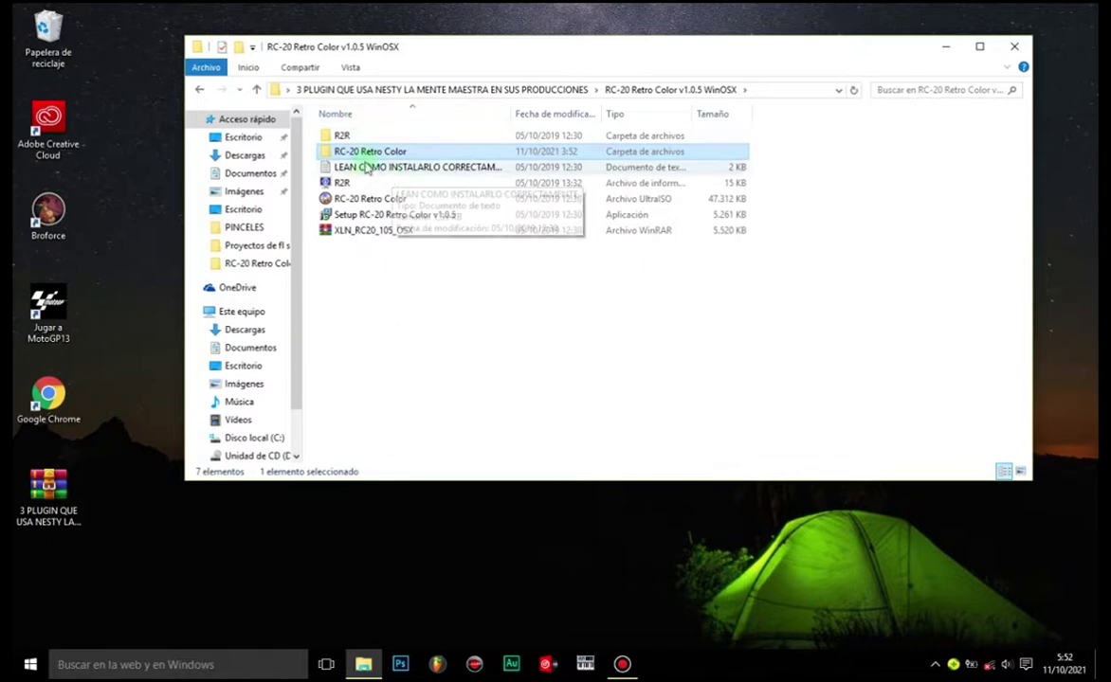
{"action": "left_click", "coordinate": [243, 312]}
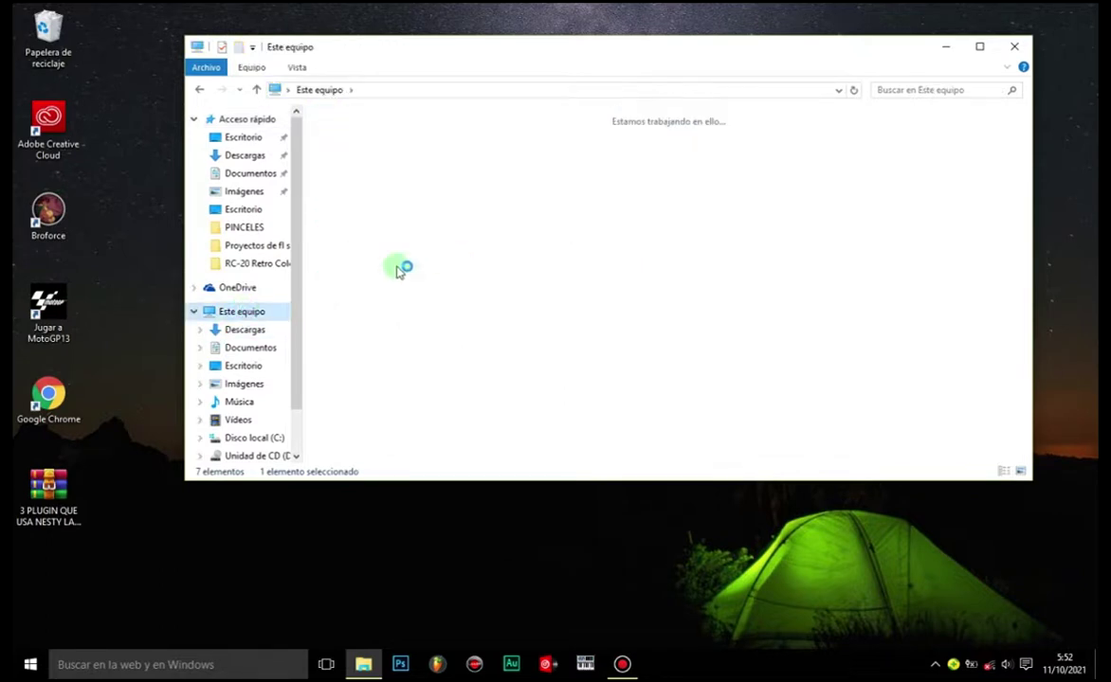
{"action": "double_click", "coordinate": [451, 258]}
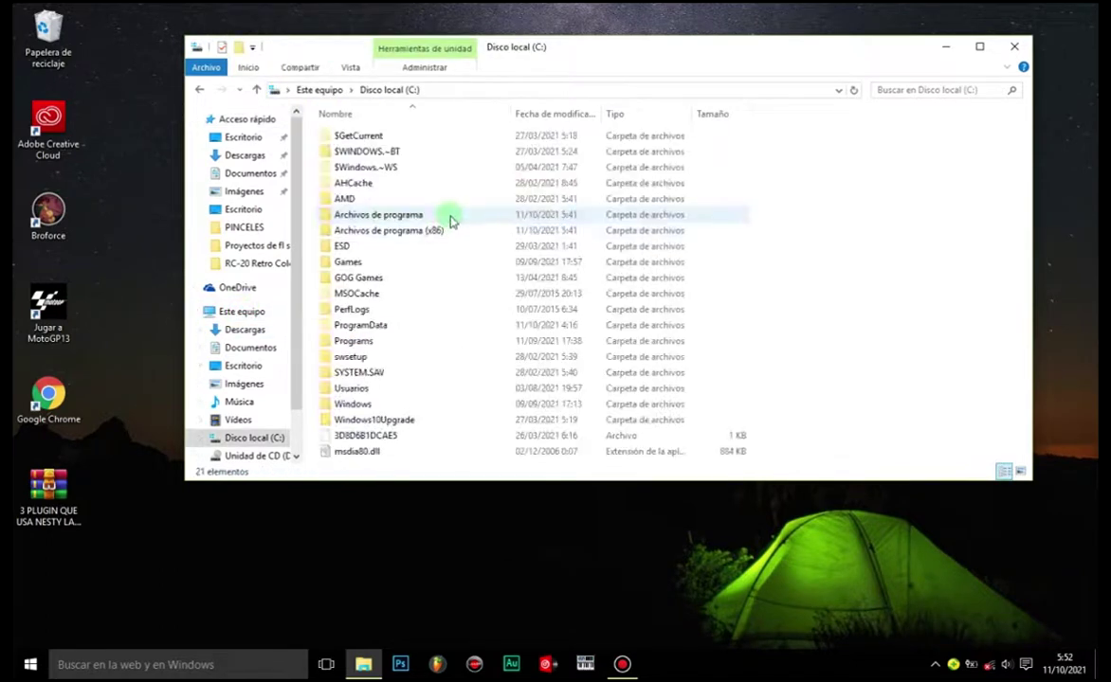
{"action": "double_click", "coordinate": [431, 216]}
{"action": "right_click", "coordinate": [309, 350]}
{"action": "left_click", "coordinate": [341, 469]}
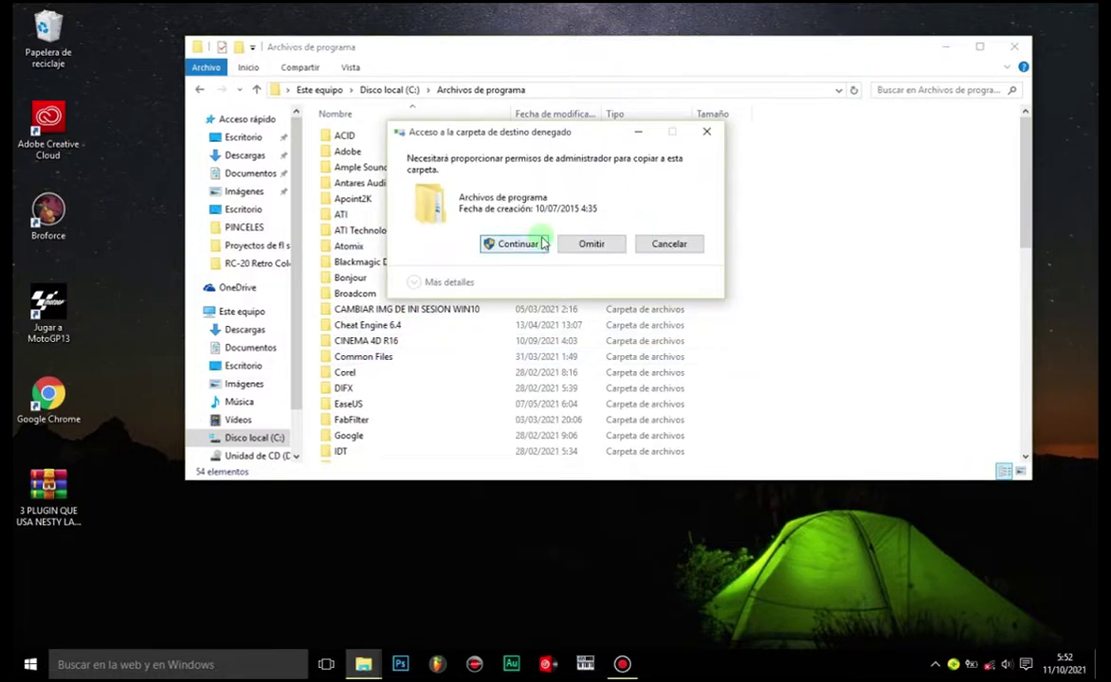
{"action": "left_click", "coordinate": [543, 244]}
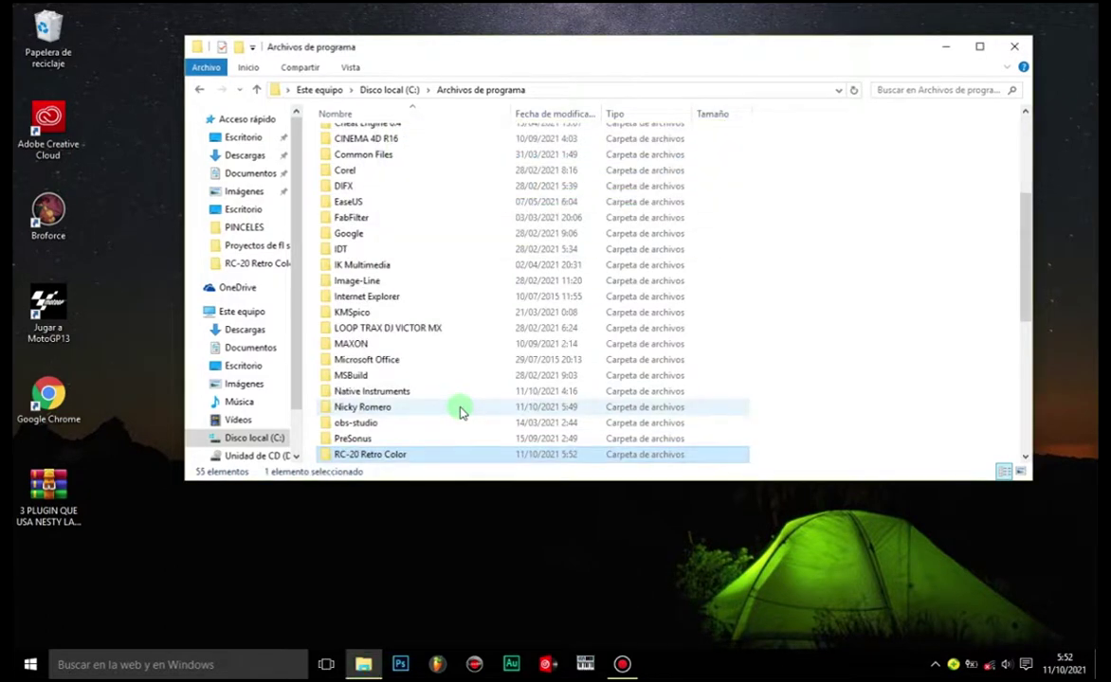
Open the copied "RC-20 Retro Color" folder, run RC20_Library_Placer and accept its closing dialog.
{"action": "double_click", "coordinate": [374, 453]}
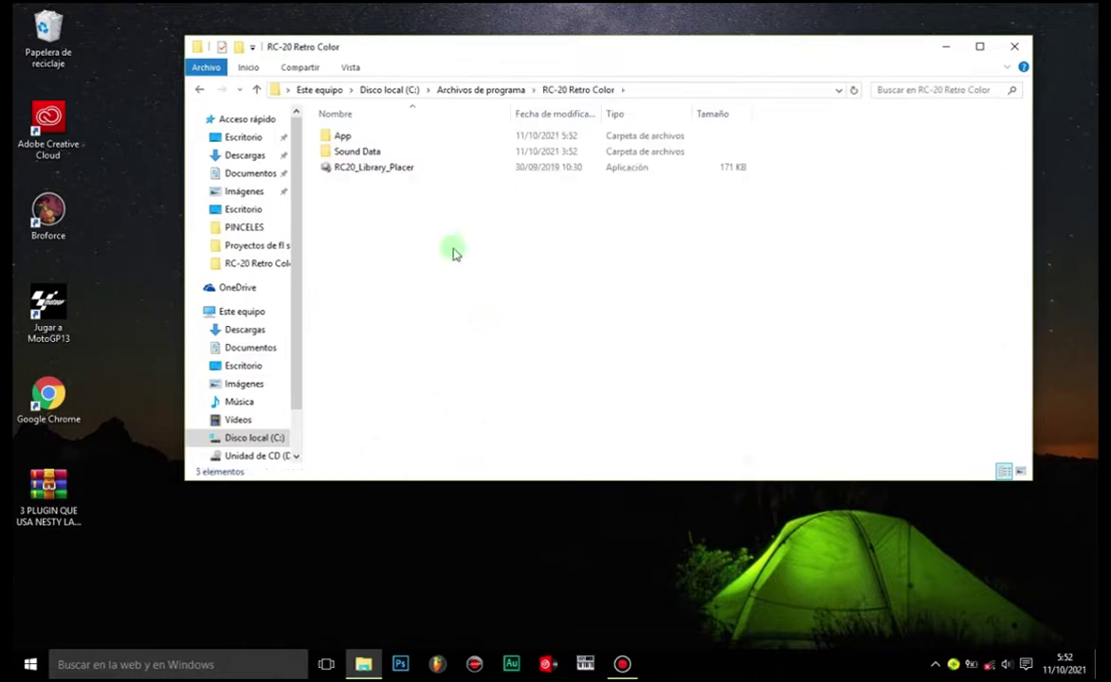
{"action": "left_click", "coordinate": [342, 169]}
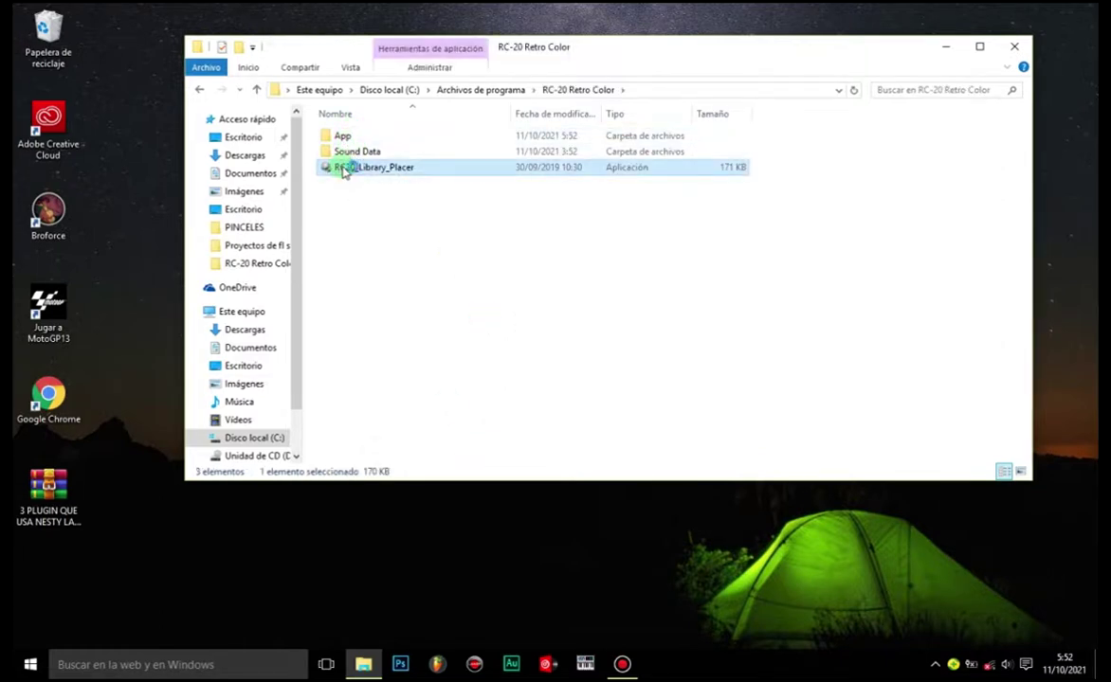
{"action": "double_click", "coordinate": [344, 172]}
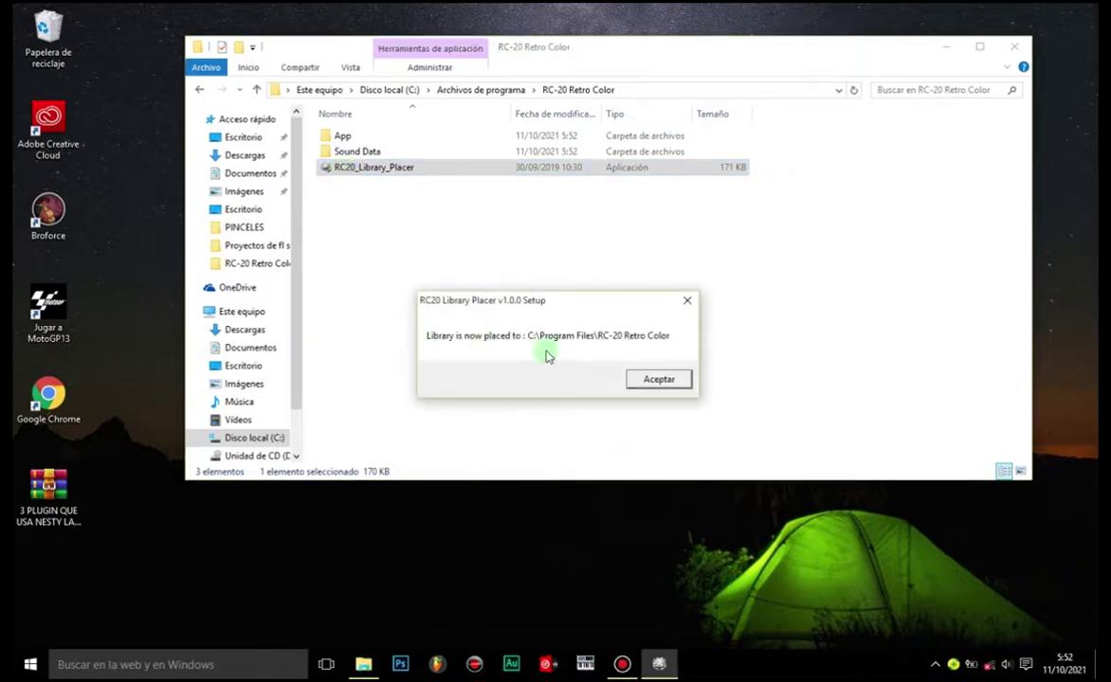
{"action": "left_click", "coordinate": [644, 380]}
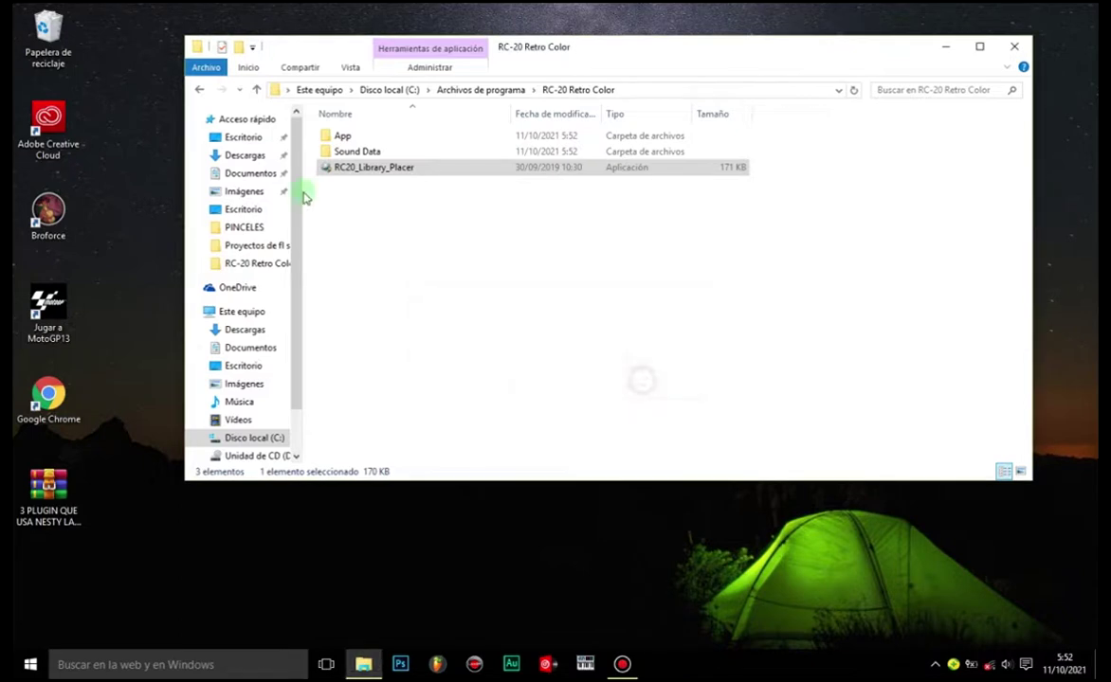
Return to the "RC-20 Retro Color v1.0.5 WinOSX" folder and launch "Setup RC-20 Retro Color v1.0.5".
{"action": "left_click", "coordinate": [200, 91]}
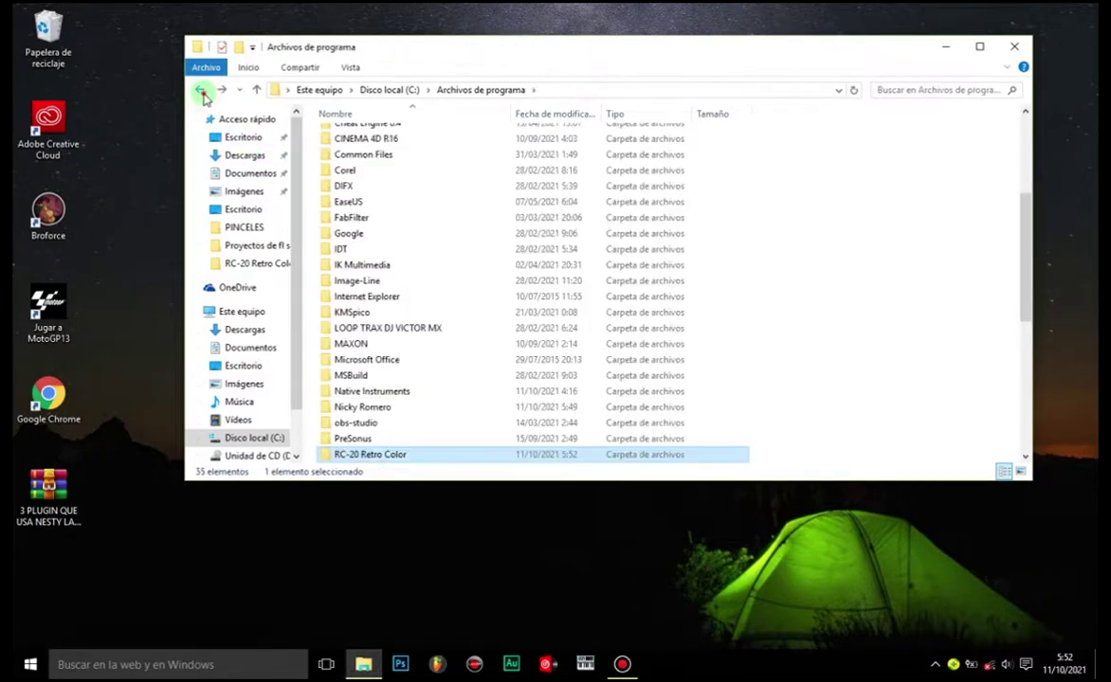
{"action": "left_click", "coordinate": [200, 91]}
{"action": "left_click", "coordinate": [200, 91]}
{"action": "left_click", "coordinate": [200, 91]}
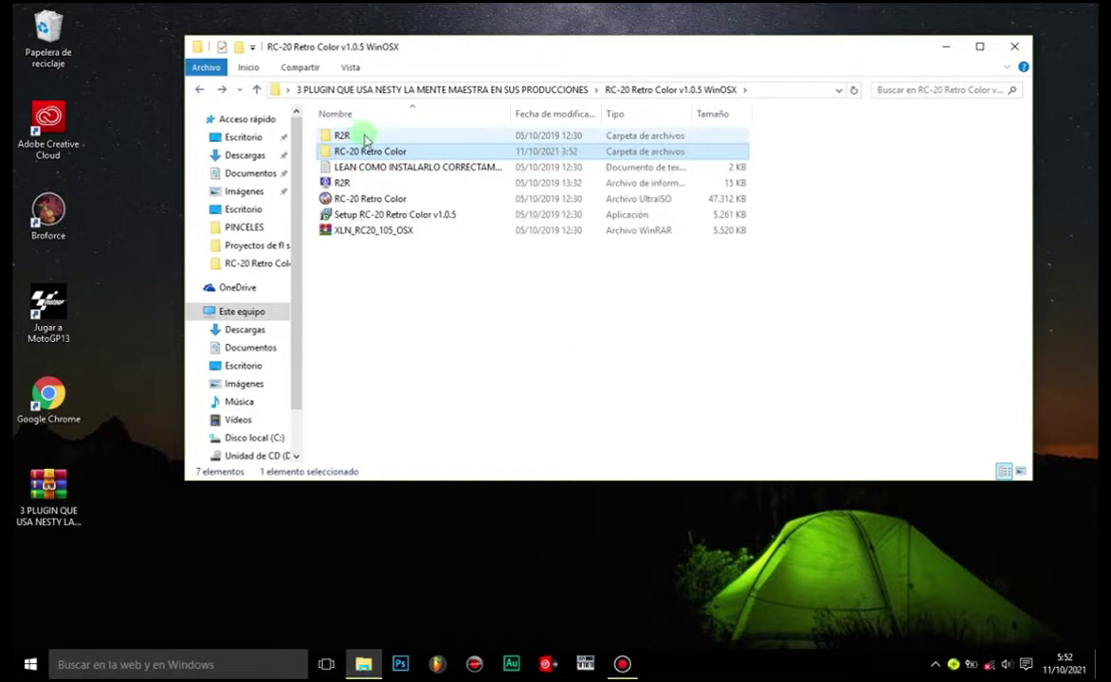
{"action": "left_click", "coordinate": [353, 217]}
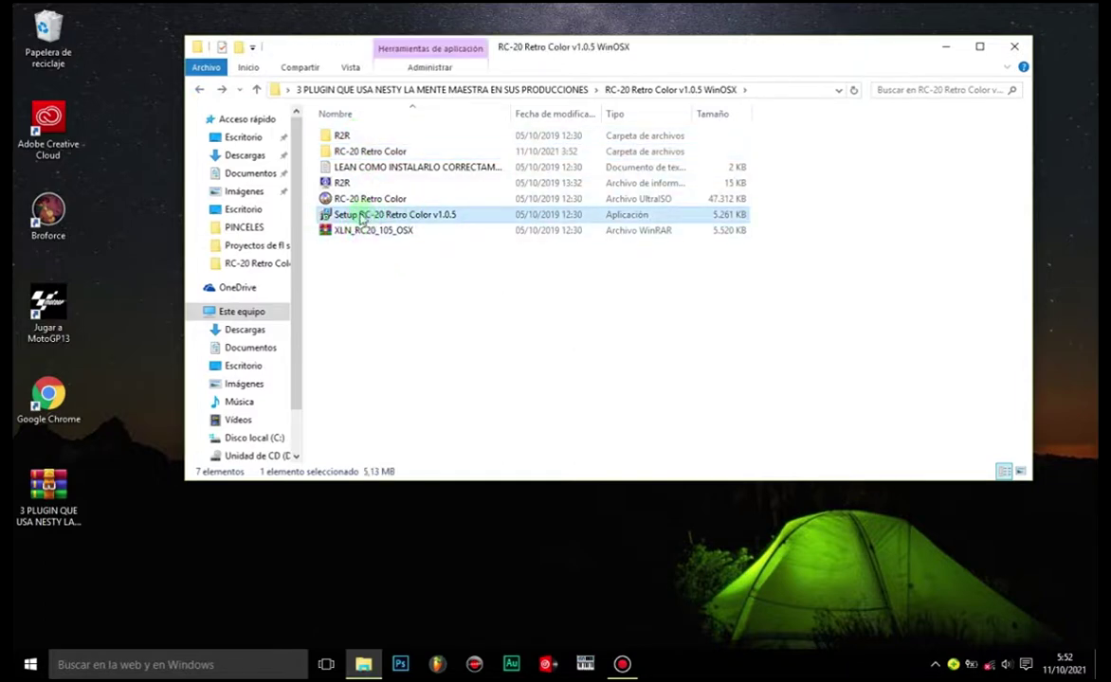
{"action": "left_click", "coordinate": [385, 215]}
{"action": "left_click", "coordinate": [366, 214]}
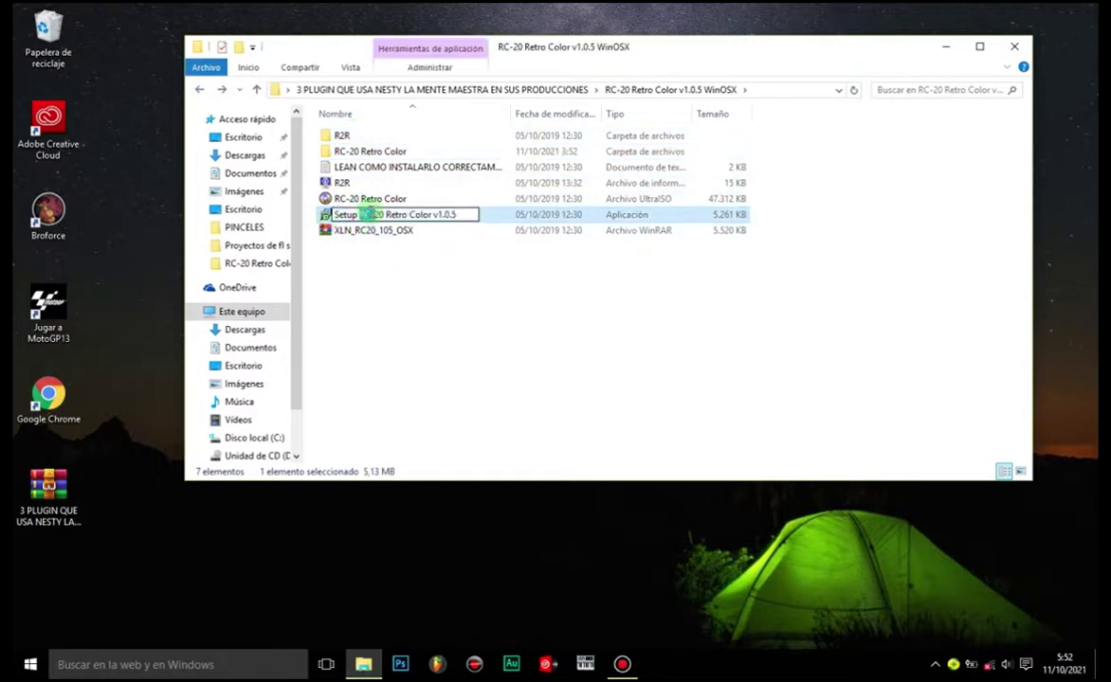
{"action": "double_click", "coordinate": [322, 214]}
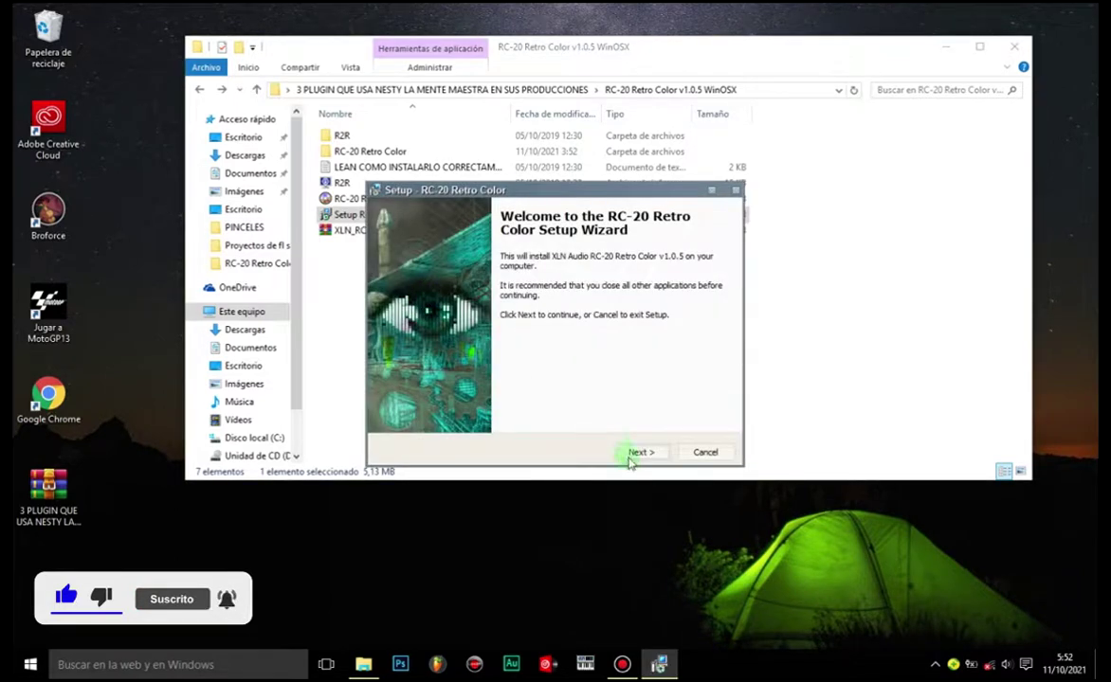
Install RC-20 Retro Color with the VST2 (64bit) component in the default VST2 plugins directory and finish the setup.
{"action": "left_click", "coordinate": [633, 454]}
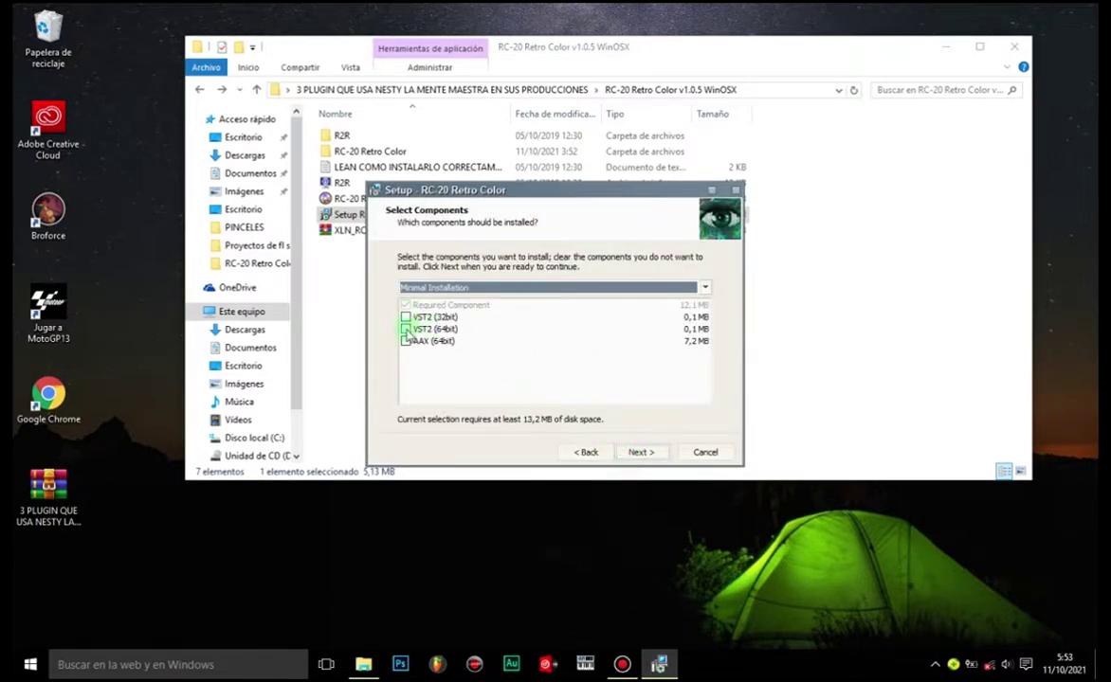
{"action": "left_click", "coordinate": [405, 329]}
{"action": "left_click", "coordinate": [637, 453]}
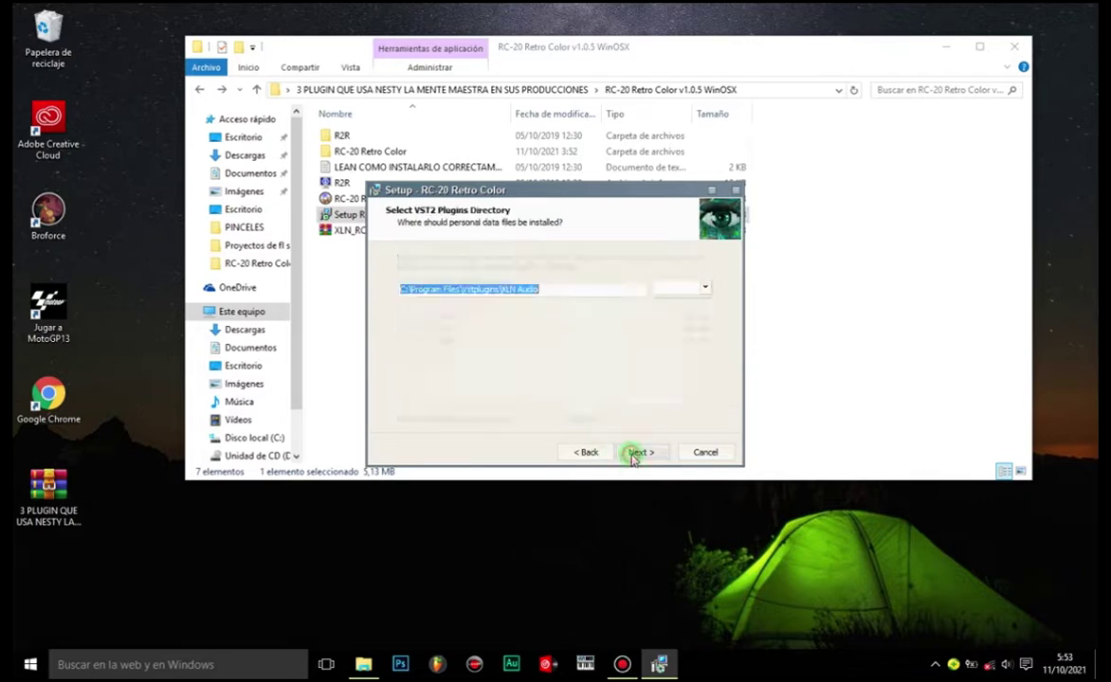
{"action": "left_click", "coordinate": [635, 454]}
{"action": "left_click", "coordinate": [633, 455]}
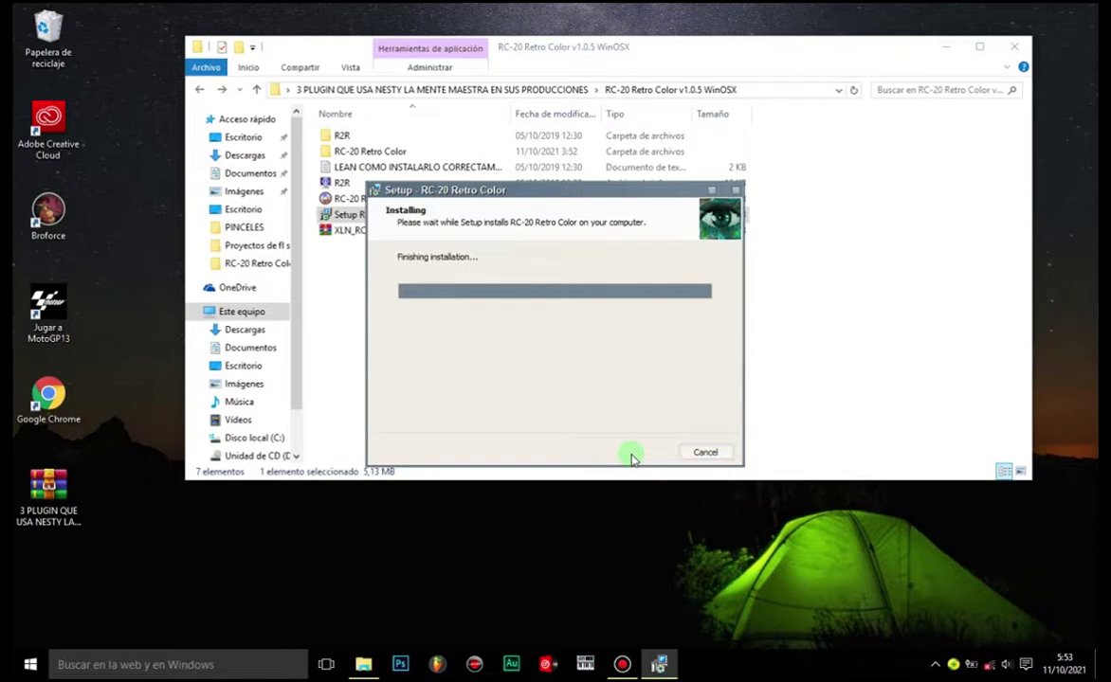
{"action": "left_click", "coordinate": [636, 453]}
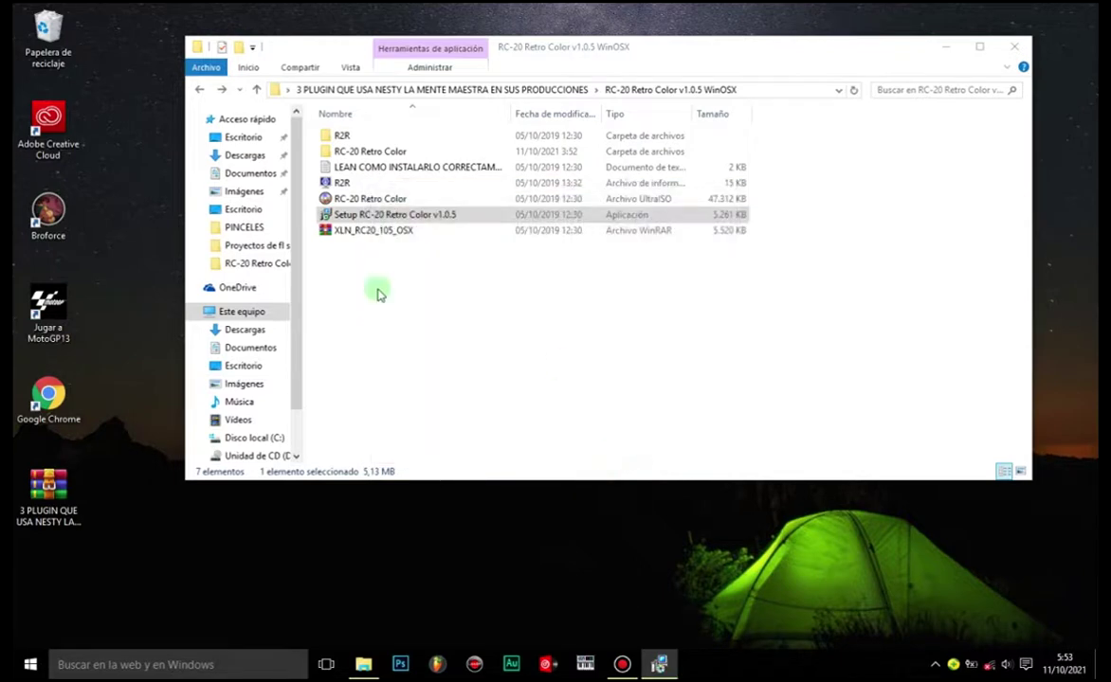
{"action": "left_click", "coordinate": [379, 312]}
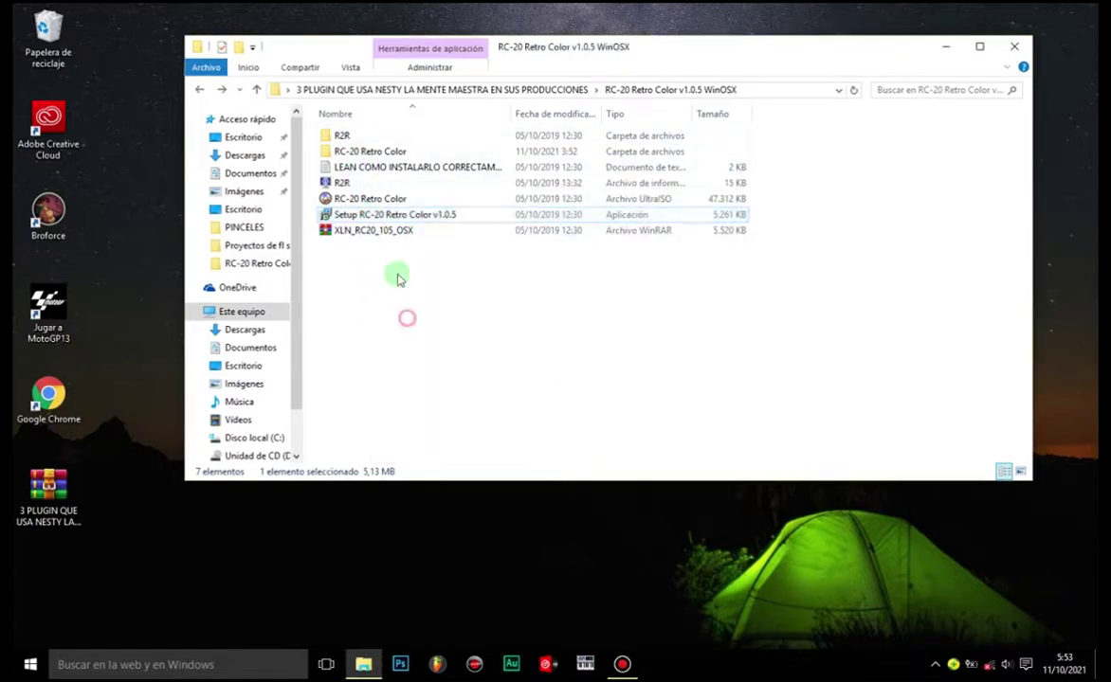
Open the R2R folder and launch the XLN_KeyGen application.
{"action": "left_click", "coordinate": [352, 136]}
{"action": "double_click", "coordinate": [352, 136]}
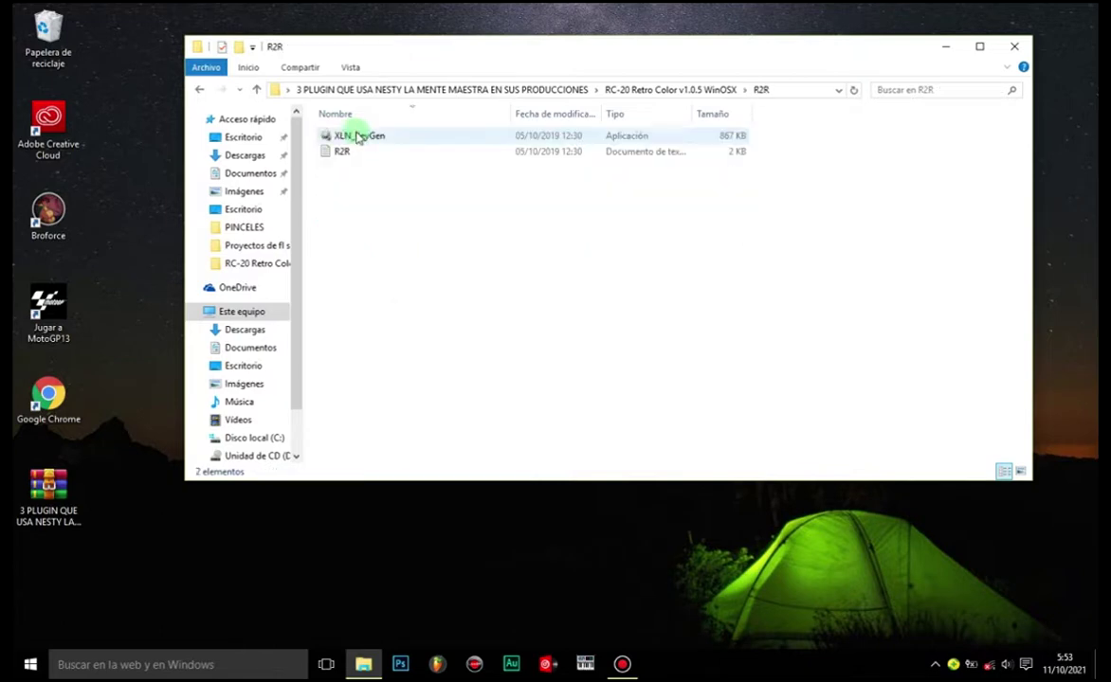
{"action": "double_click", "coordinate": [340, 138]}
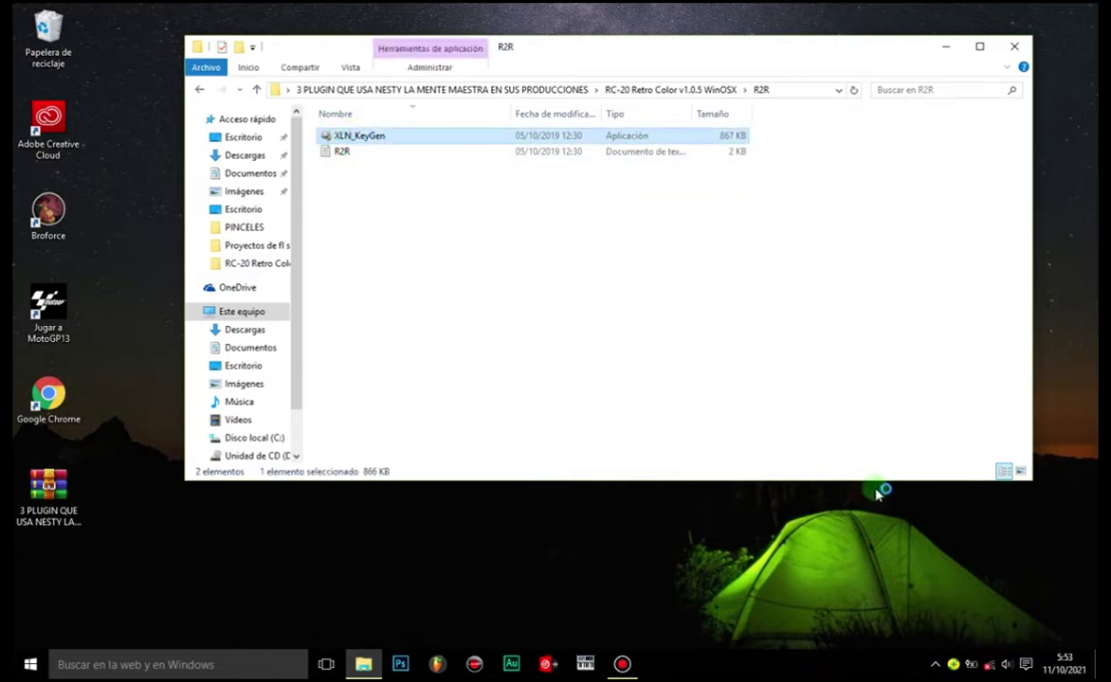
Mute the keygen application in the Windows volume mixer, minimizing the folder window and closing the mixer.
{"action": "right_click", "coordinate": [1006, 665]}
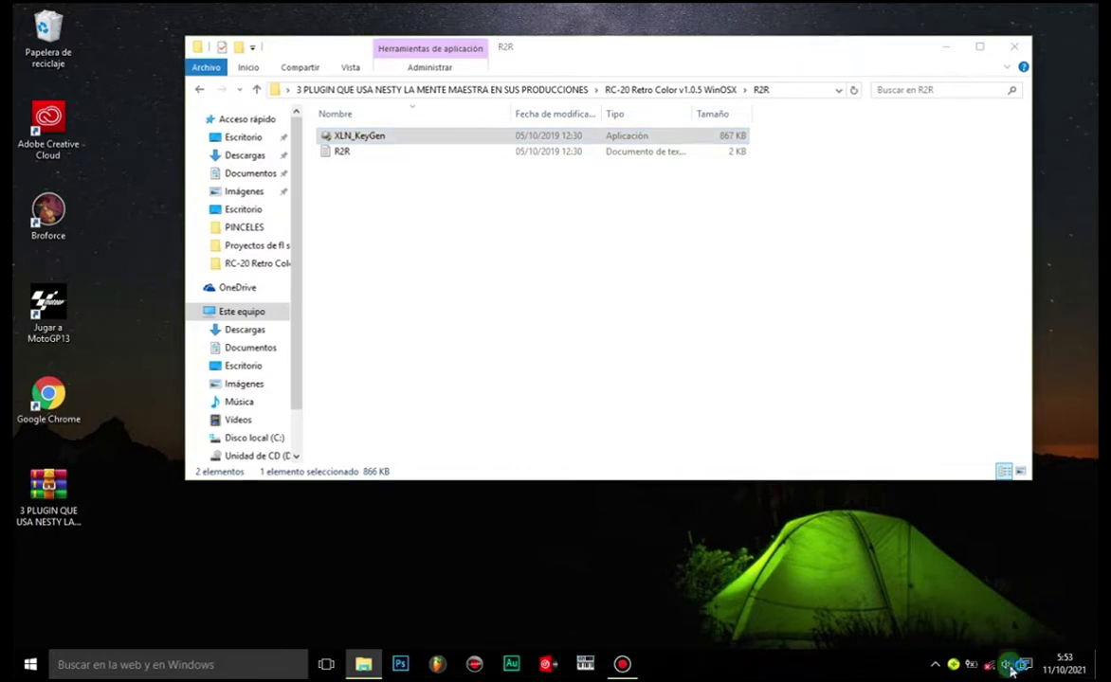
{"action": "left_click", "coordinate": [1021, 582]}
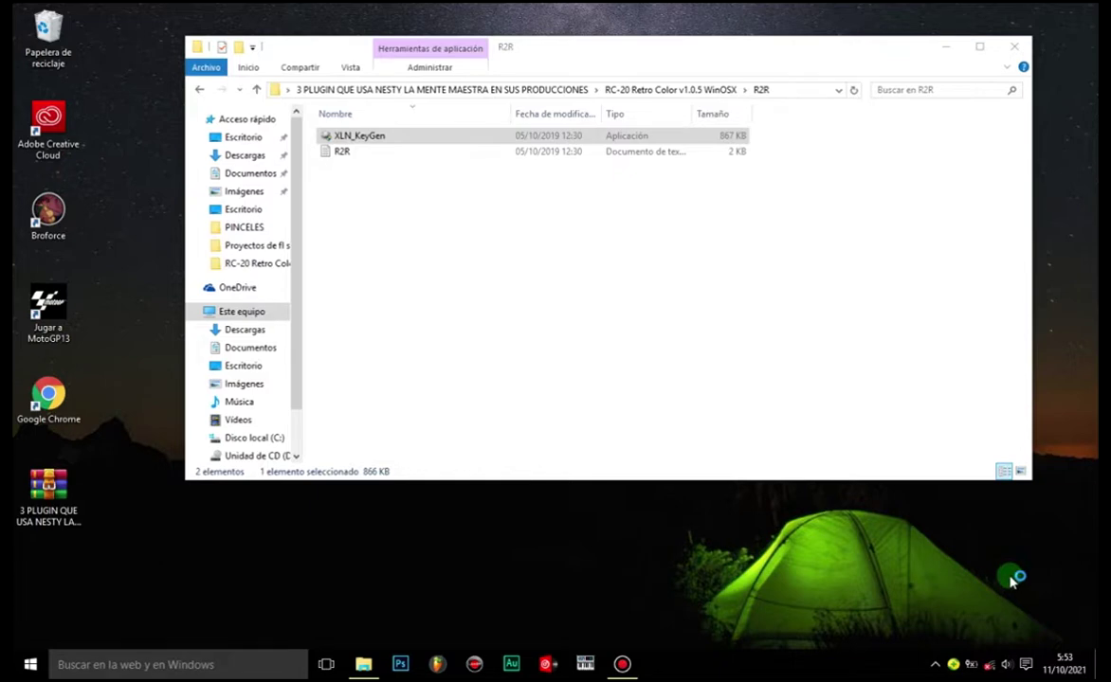
{"action": "left_click", "coordinate": [944, 46]}
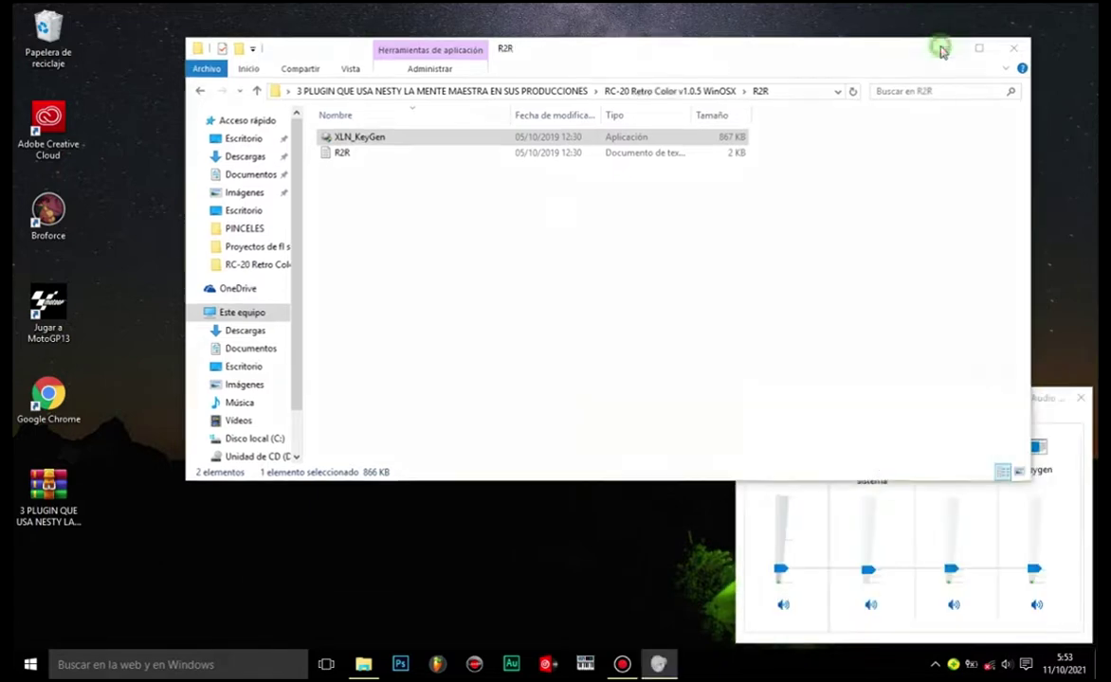
{"action": "left_click", "coordinate": [1037, 607]}
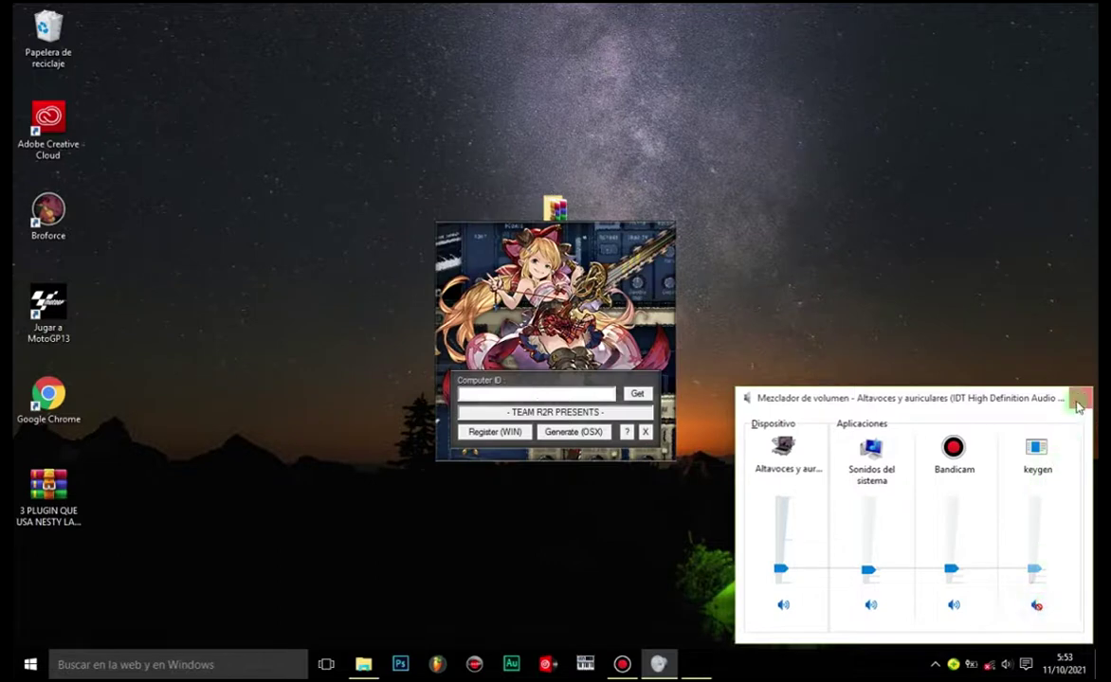
{"action": "left_click", "coordinate": [1079, 400]}
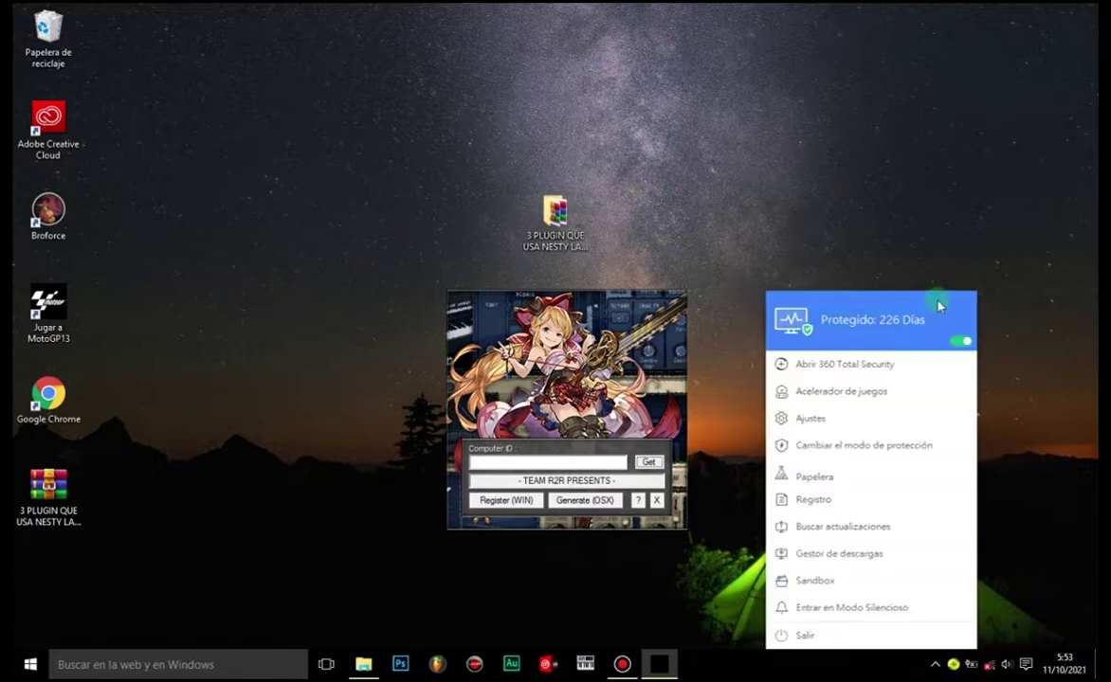
Get the Computer ID in the keygen window, run its Windows registration and close the keygen.
{"action": "left_click", "coordinate": [924, 268]}
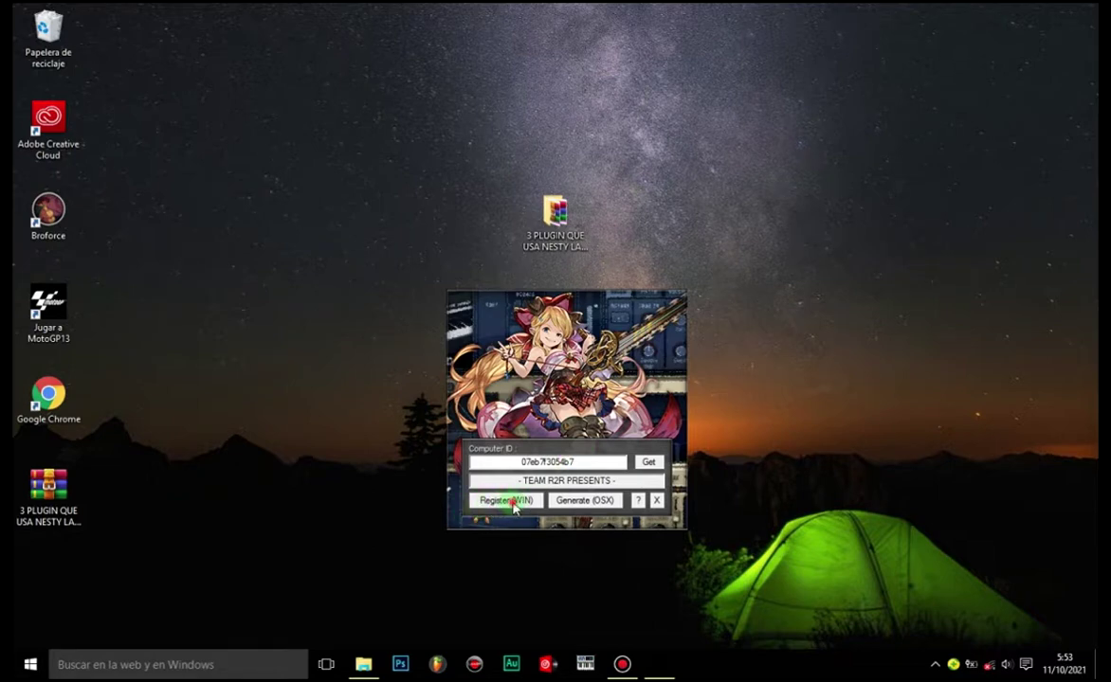
{"action": "left_click", "coordinate": [512, 500]}
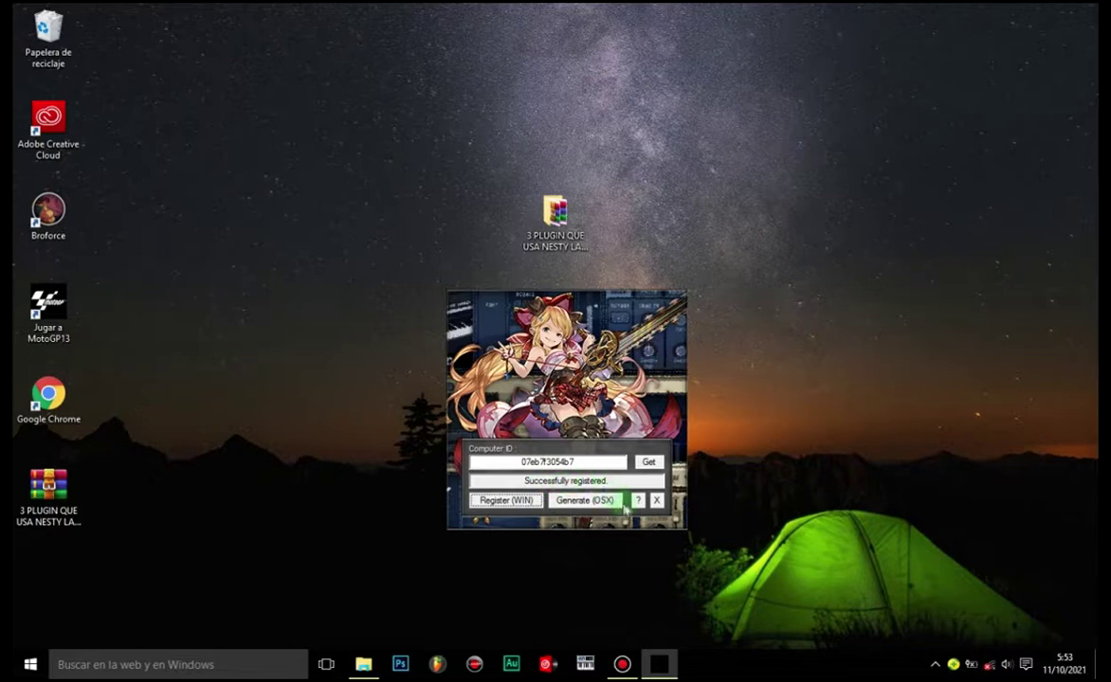
{"action": "left_click", "coordinate": [656, 502]}
{"action": "left_click", "coordinate": [615, 386]}
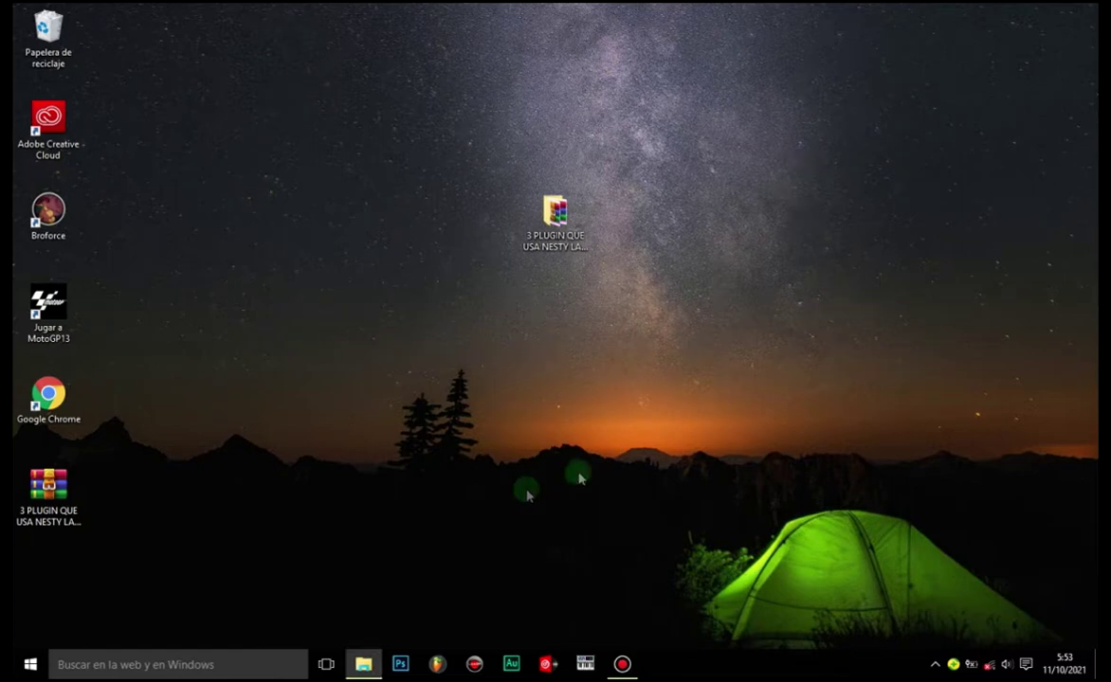
Open the XLN Audio folder inside C:\Archivos de programa\VSTPlugIns.
{"action": "left_click", "coordinate": [362, 664]}
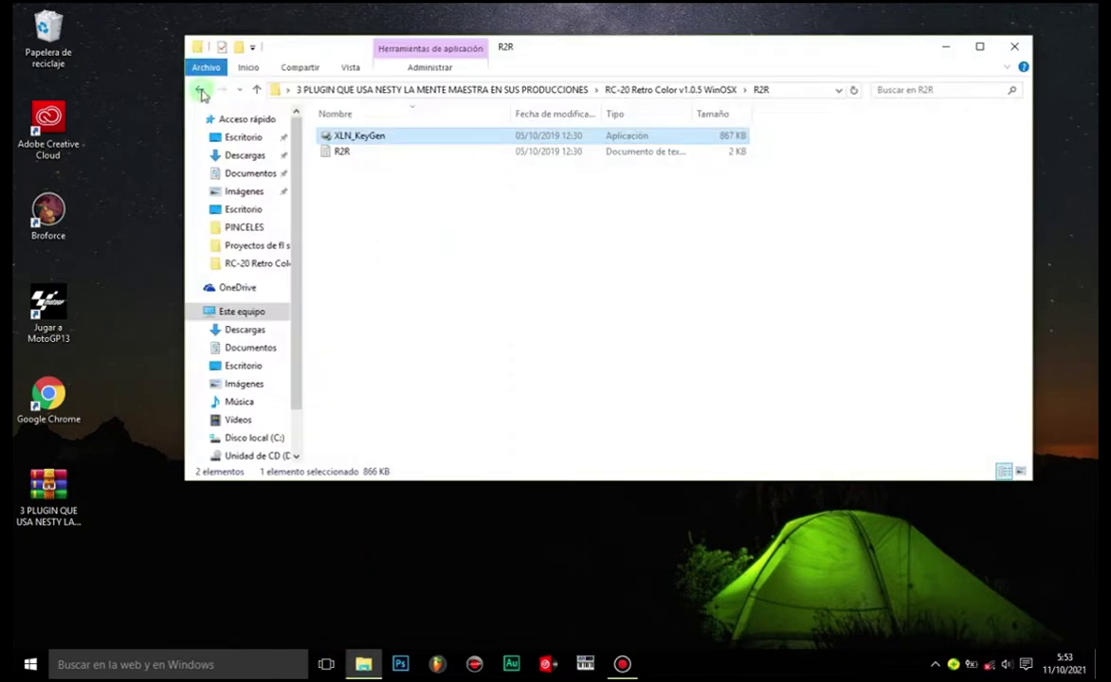
{"action": "left_click", "coordinate": [200, 90]}
{"action": "left_click", "coordinate": [200, 90]}
{"action": "left_click", "coordinate": [242, 312]}
{"action": "left_click", "coordinate": [379, 254]}
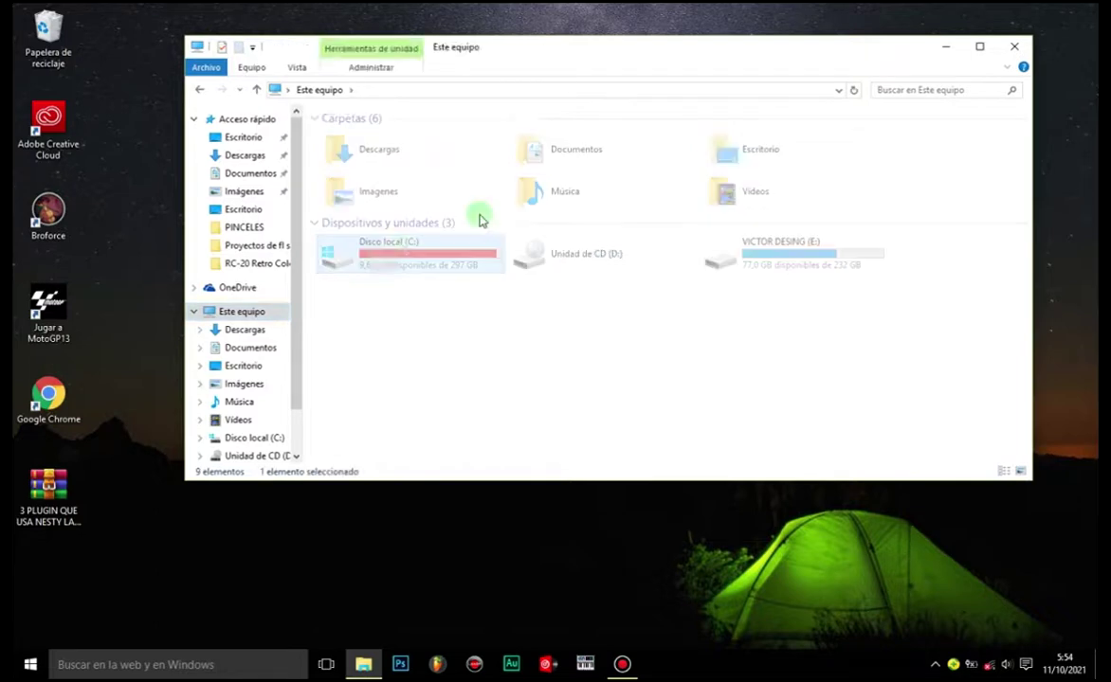
{"action": "double_click", "coordinate": [408, 222]}
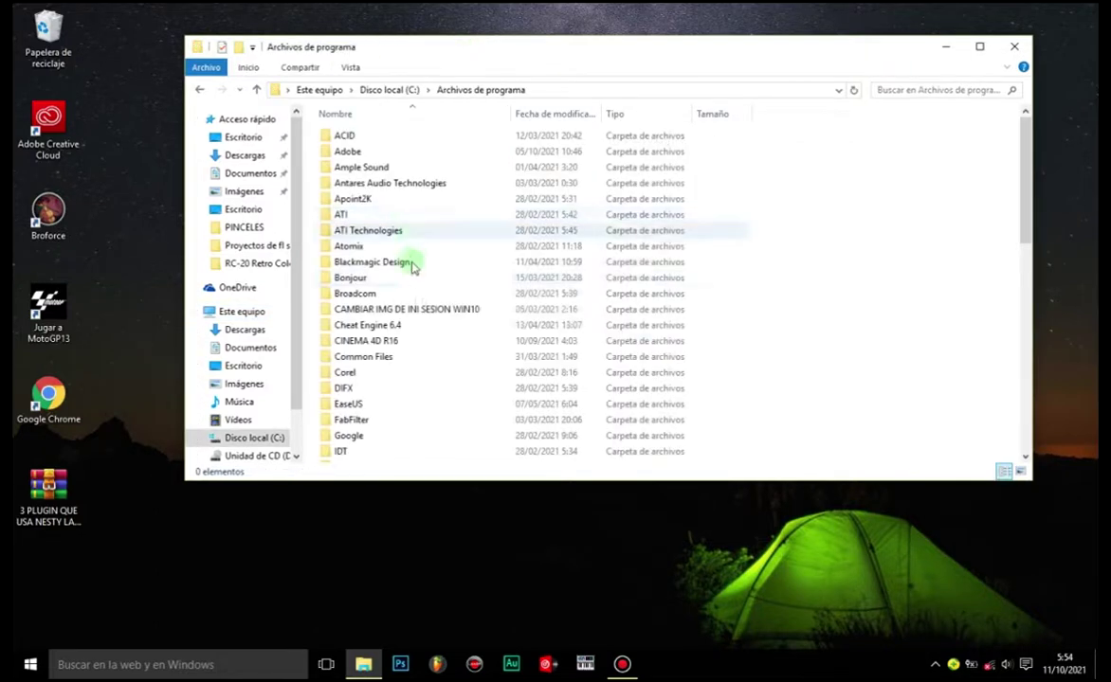
{"action": "scroll", "coordinate": [409, 270], "scroll_direction": "down", "scroll_amount": 10}
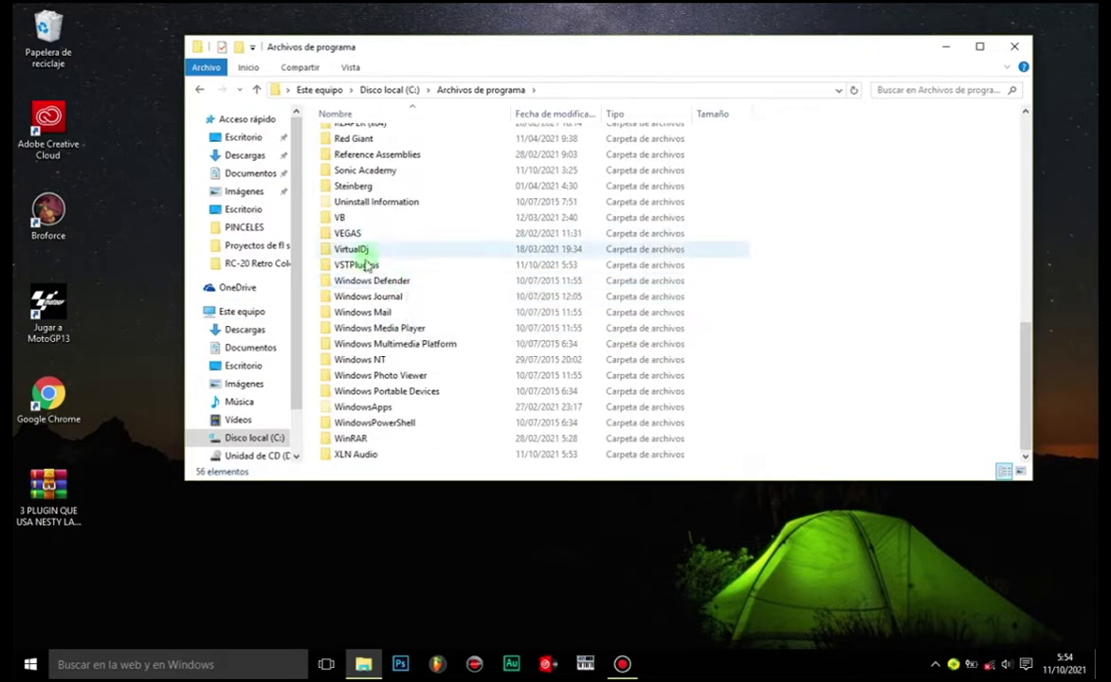
{"action": "double_click", "coordinate": [364, 265]}
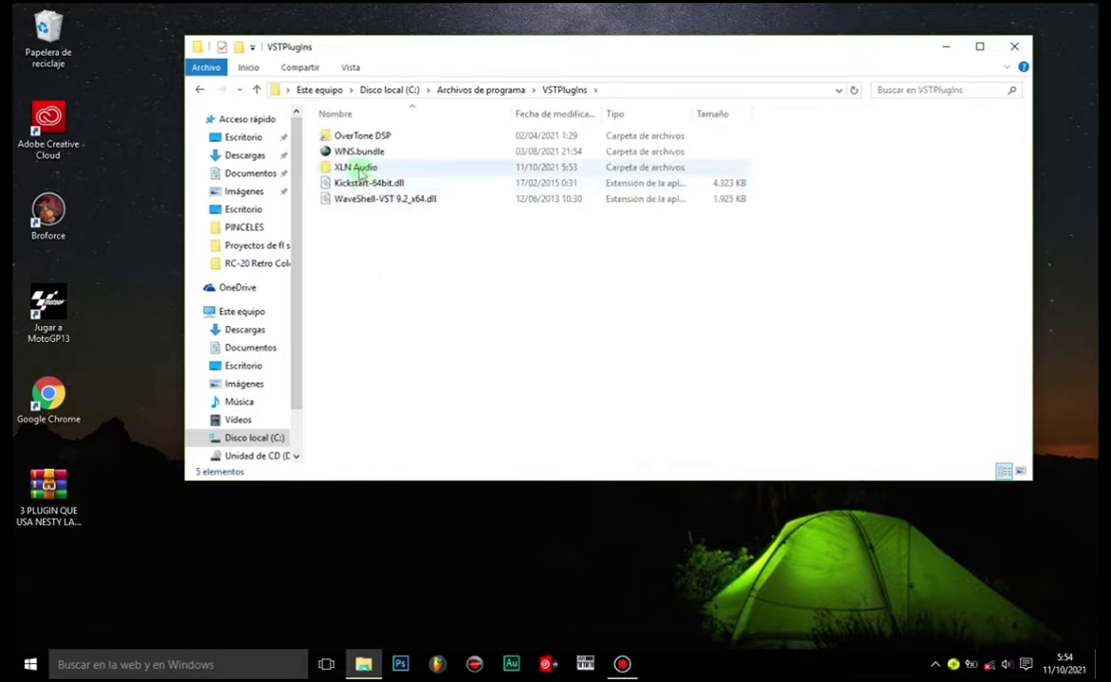
{"action": "double_click", "coordinate": [358, 167]}
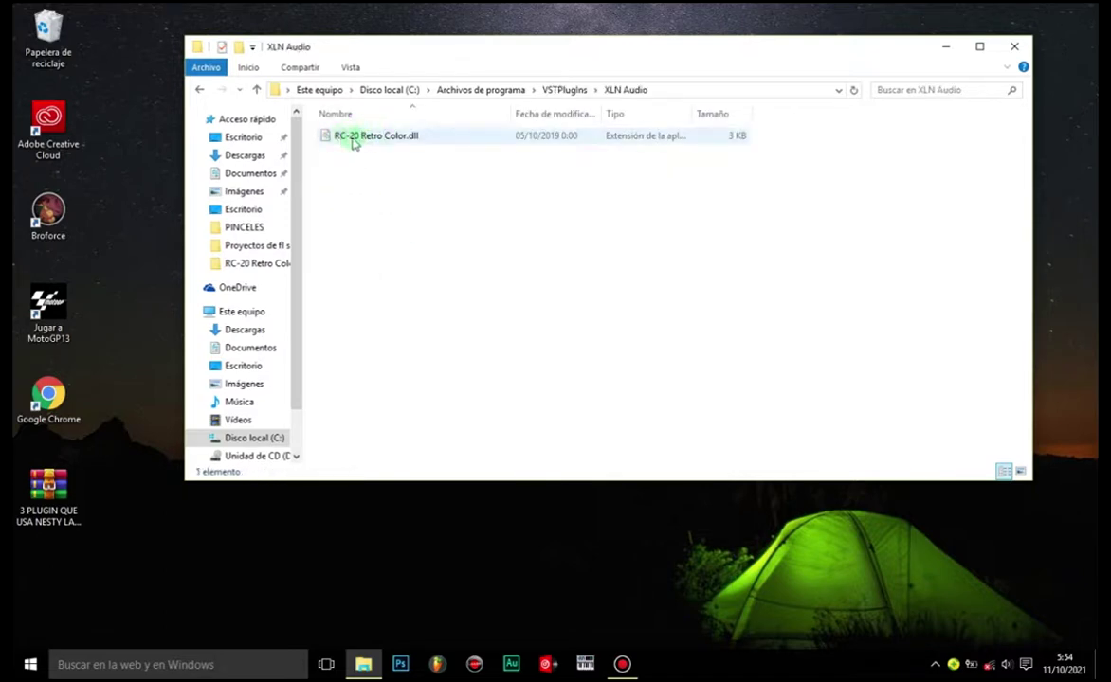
Move RC-20 Retro Color.dll from the XLN Audio folder up into VSTPlugIns, granting administrator permission.
{"action": "right_click", "coordinate": [356, 141]}
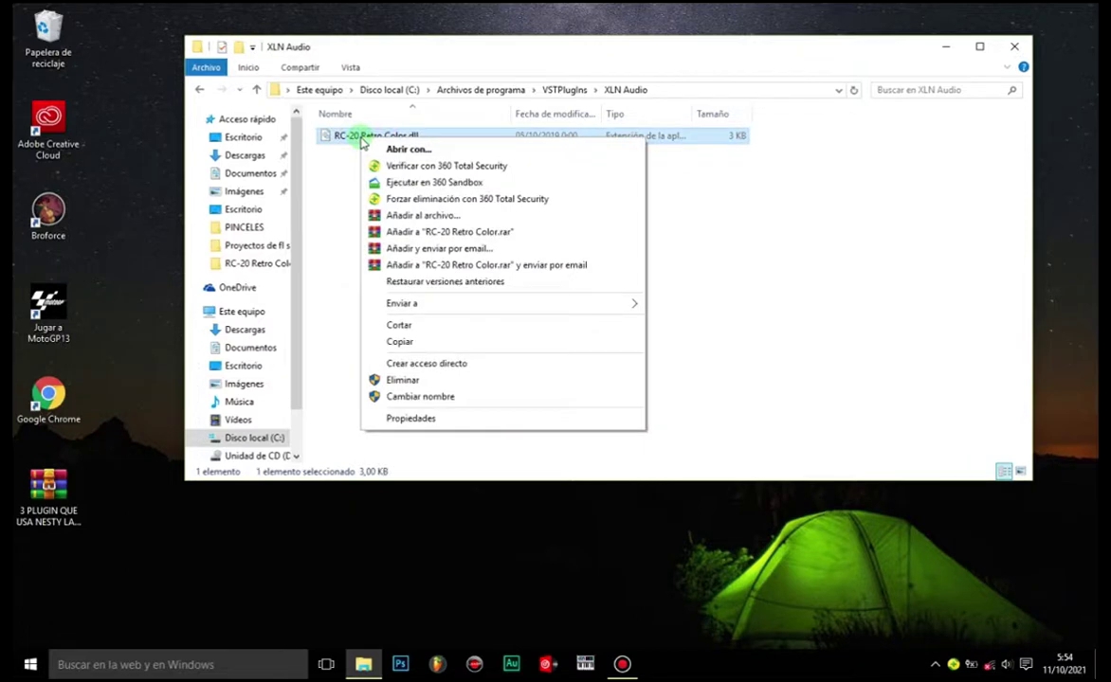
{"action": "left_click", "coordinate": [400, 339]}
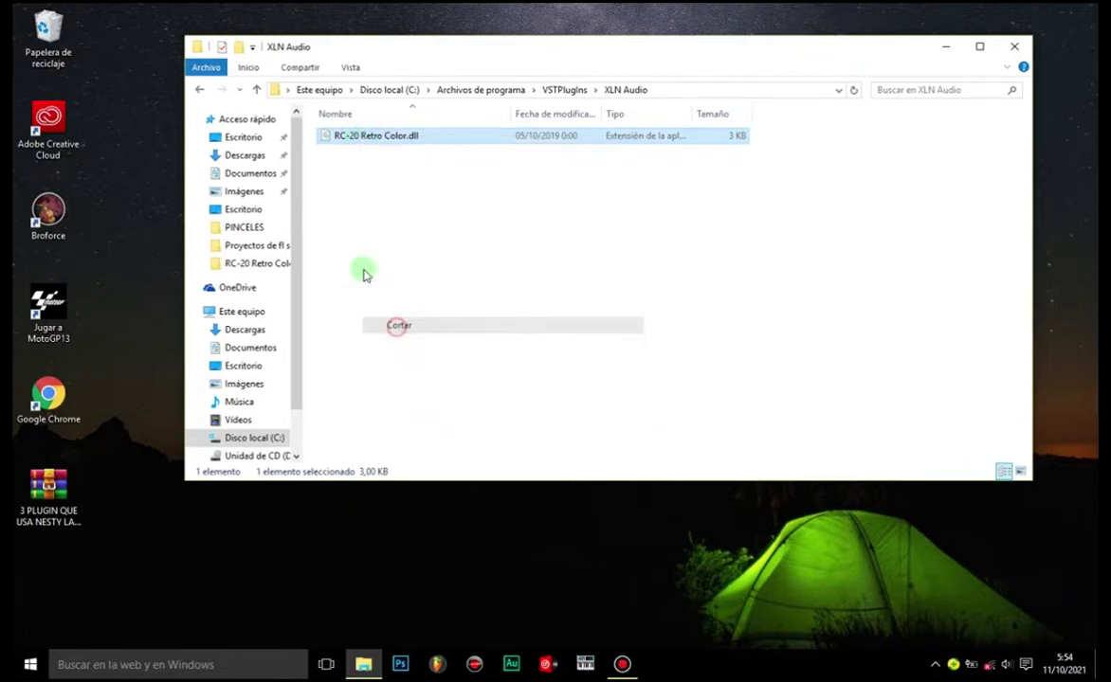
{"action": "left_click", "coordinate": [199, 89]}
{"action": "left_click", "coordinate": [367, 288]}
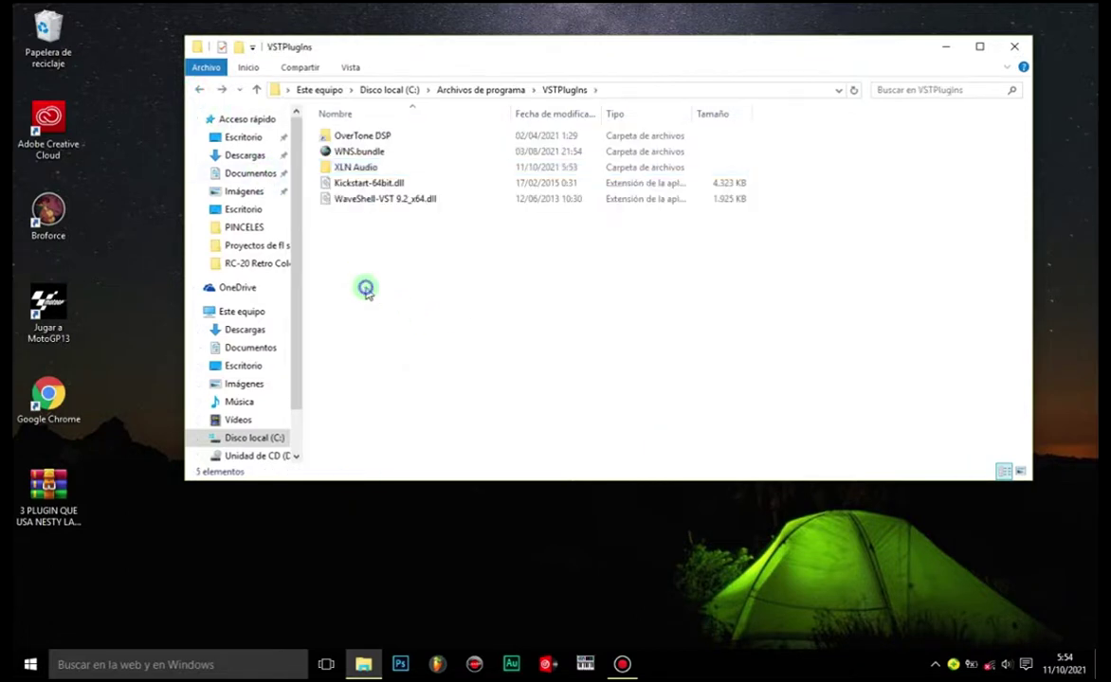
{"action": "right_click", "coordinate": [337, 353]}
{"action": "left_click", "coordinate": [408, 414]}
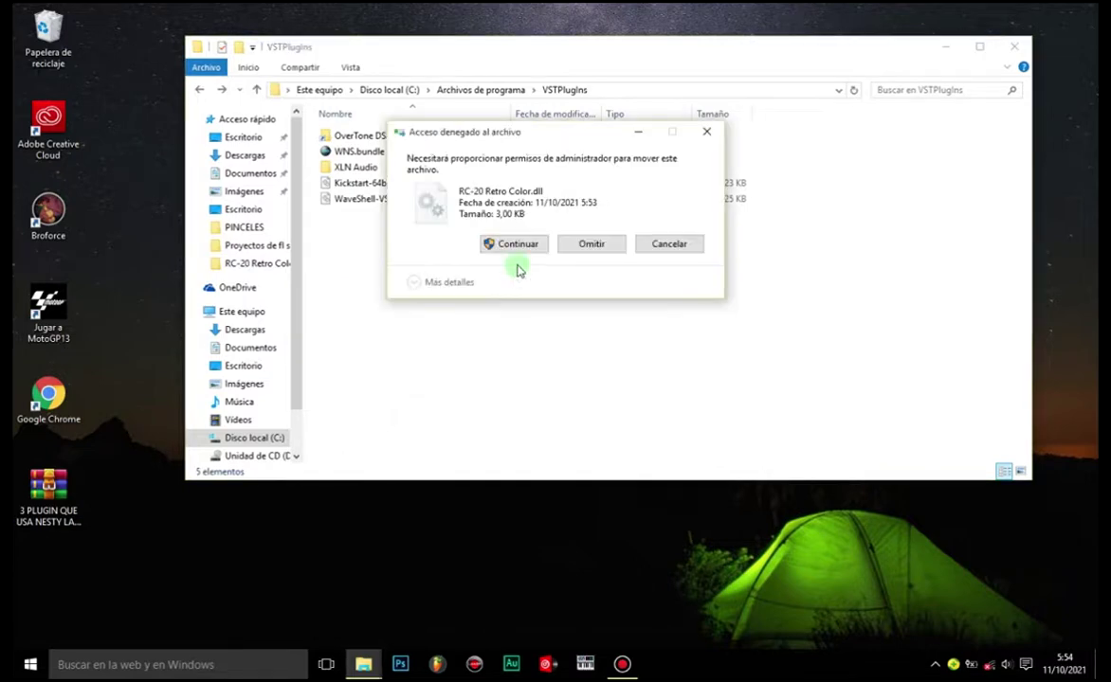
{"action": "left_click", "coordinate": [494, 243]}
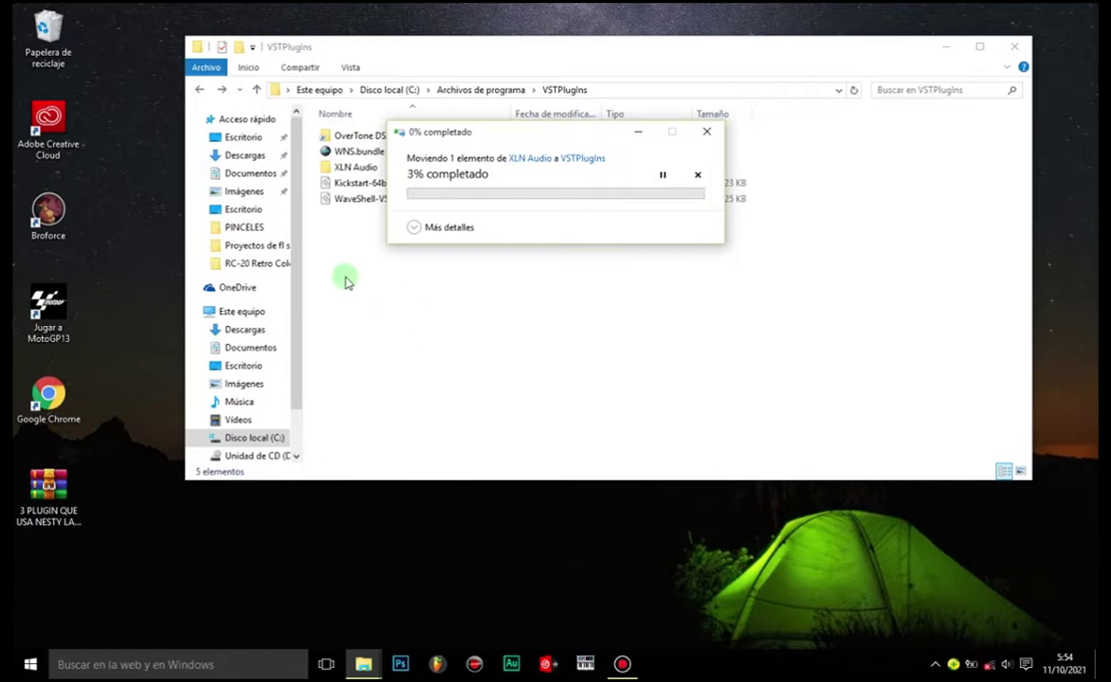
Delete the emptied XLN Audio folder from VSTPlugIns.
{"action": "left_click", "coordinate": [353, 168]}
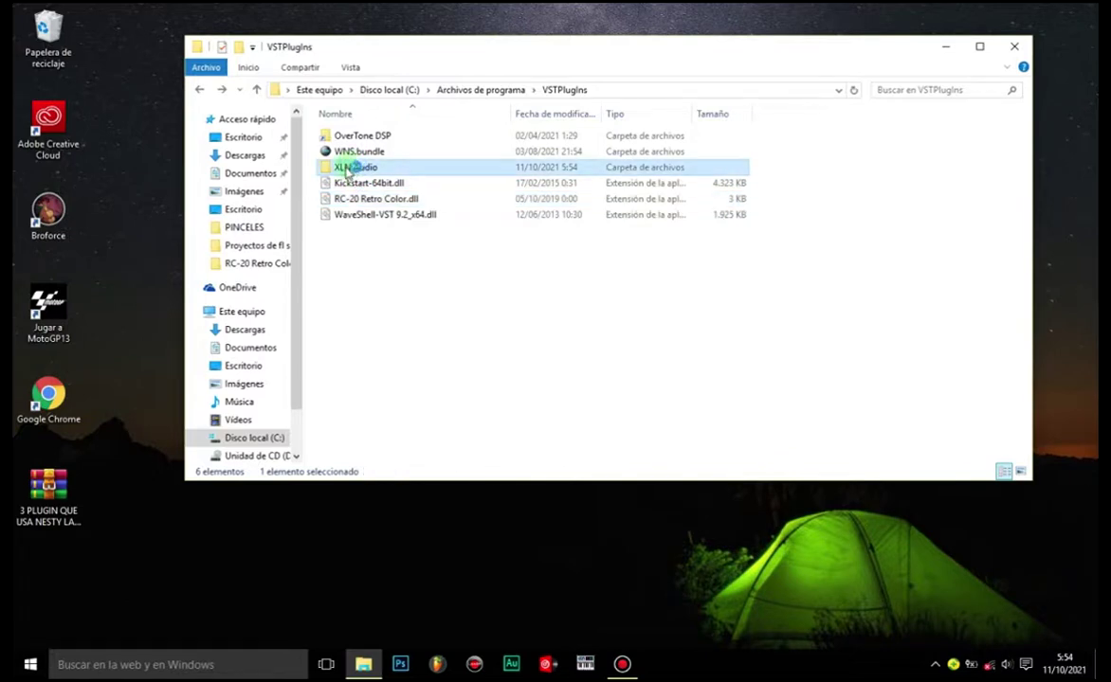
{"action": "right_click", "coordinate": [343, 167]}
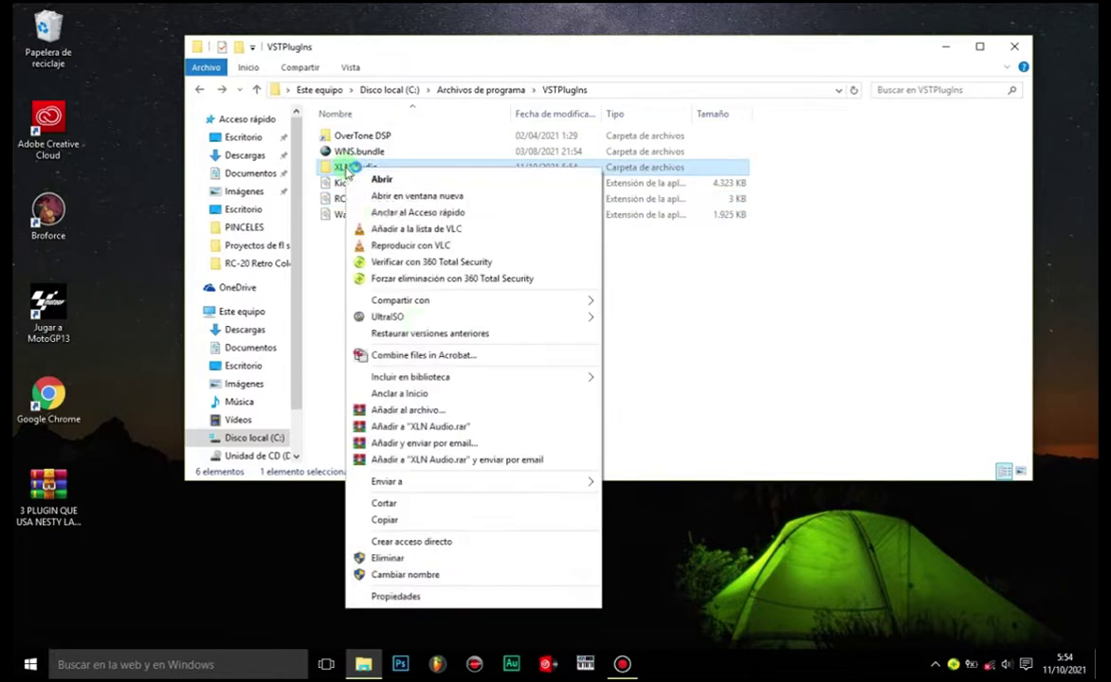
{"action": "left_click", "coordinate": [389, 558]}
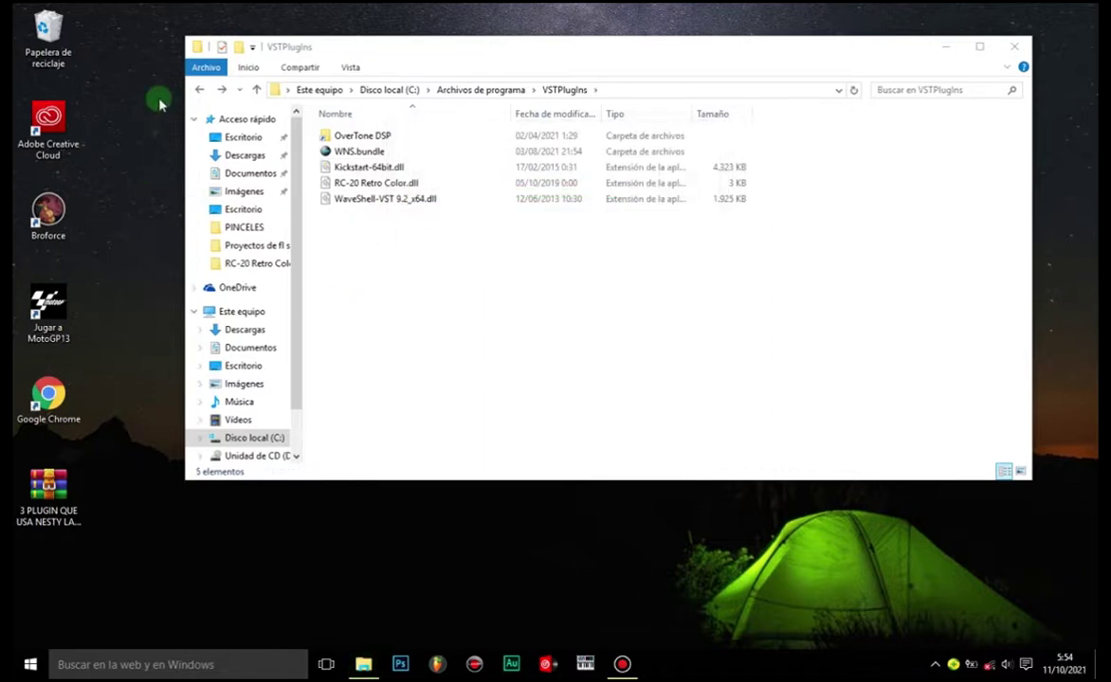
Return to the folder holding the three plugin archives and extract the Native Instruments Transient Master archive there.
{"action": "left_click", "coordinate": [199, 89]}
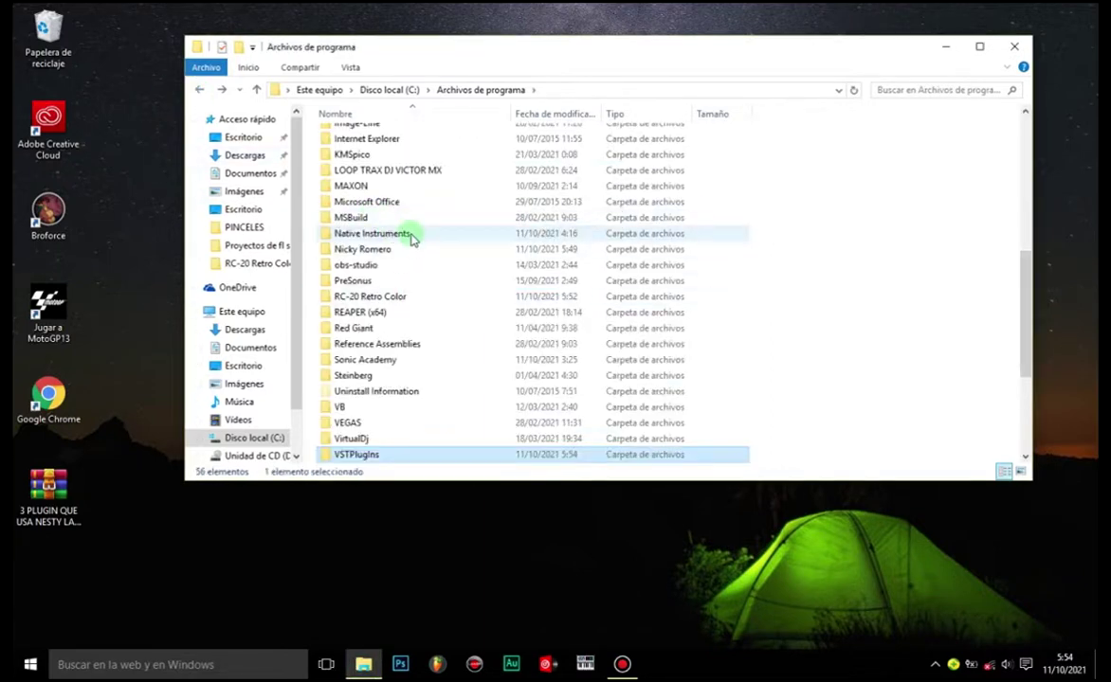
{"action": "left_click", "coordinate": [199, 89]}
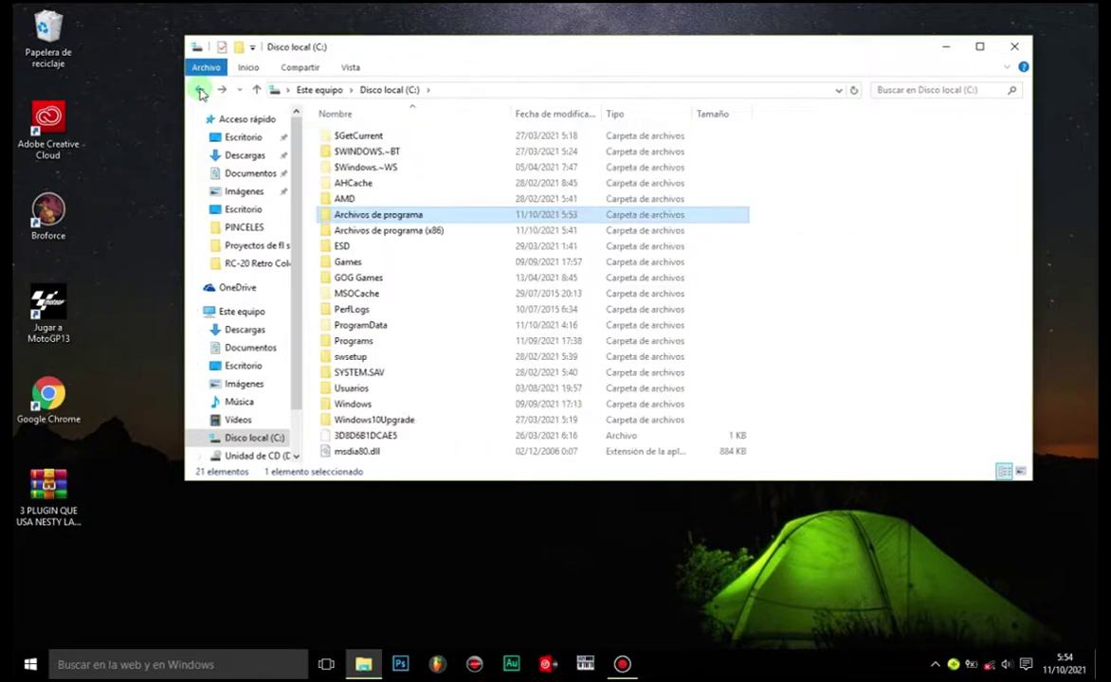
{"action": "left_click", "coordinate": [199, 89]}
{"action": "left_click", "coordinate": [199, 89]}
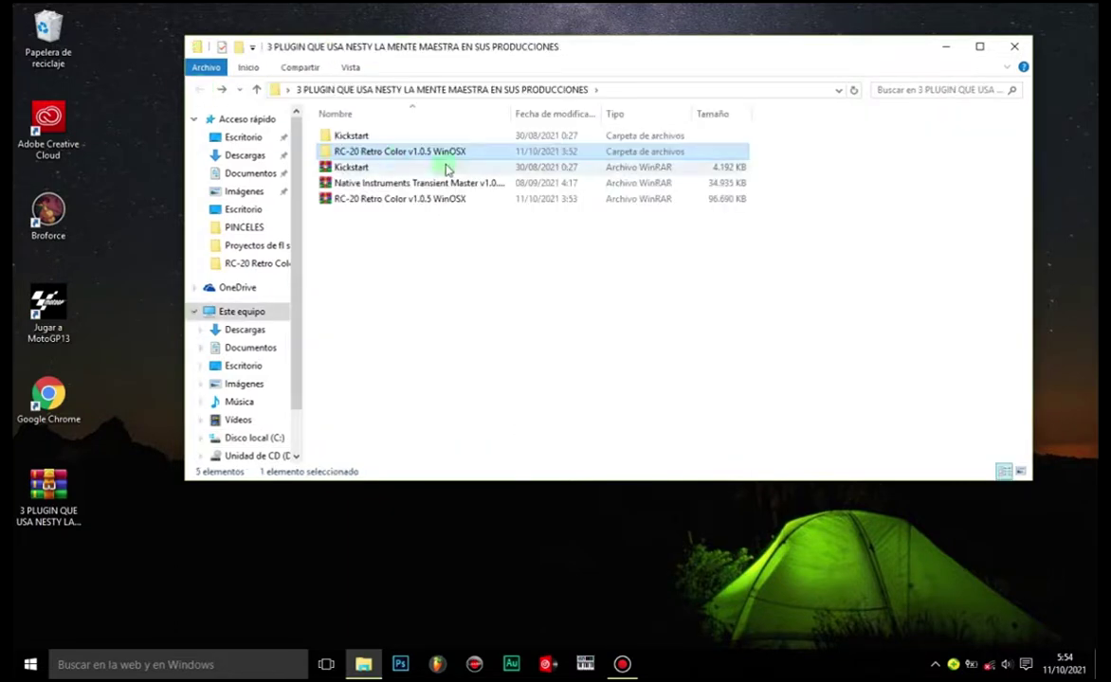
{"action": "left_click", "coordinate": [413, 184]}
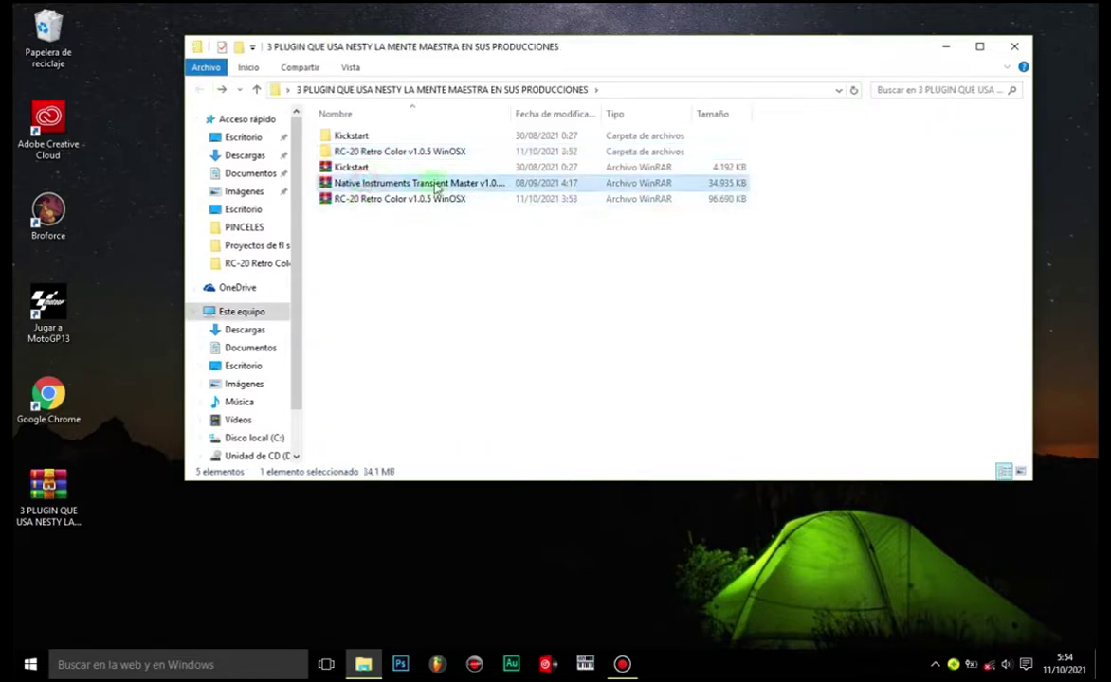
{"action": "right_click", "coordinate": [373, 187]}
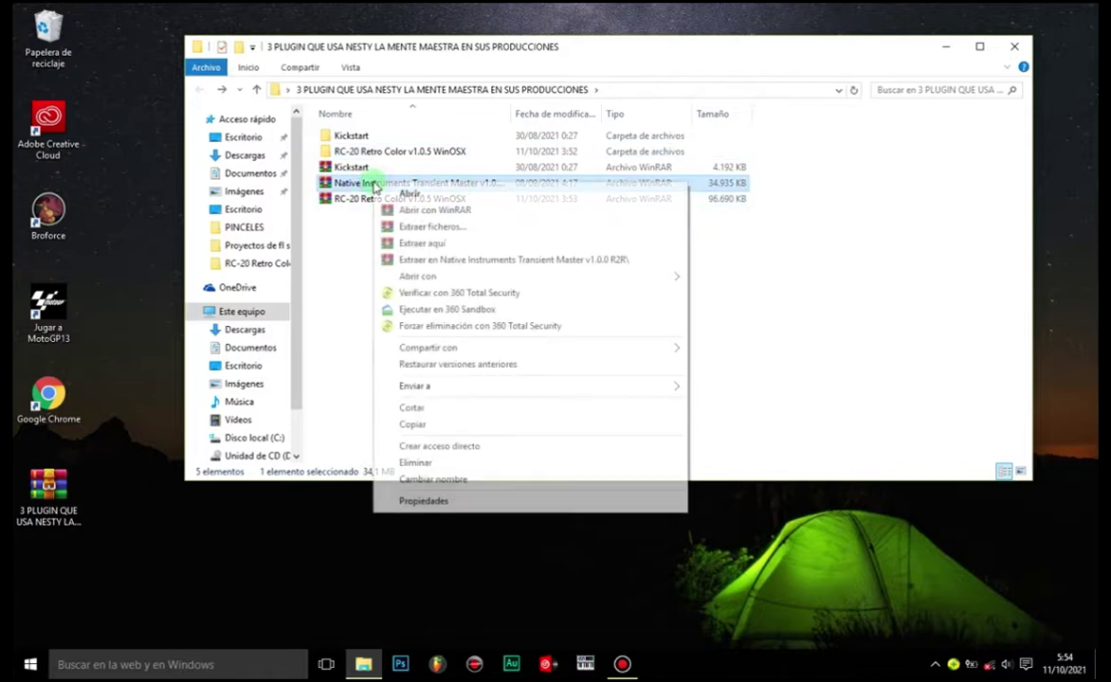
{"action": "left_click", "coordinate": [436, 243]}
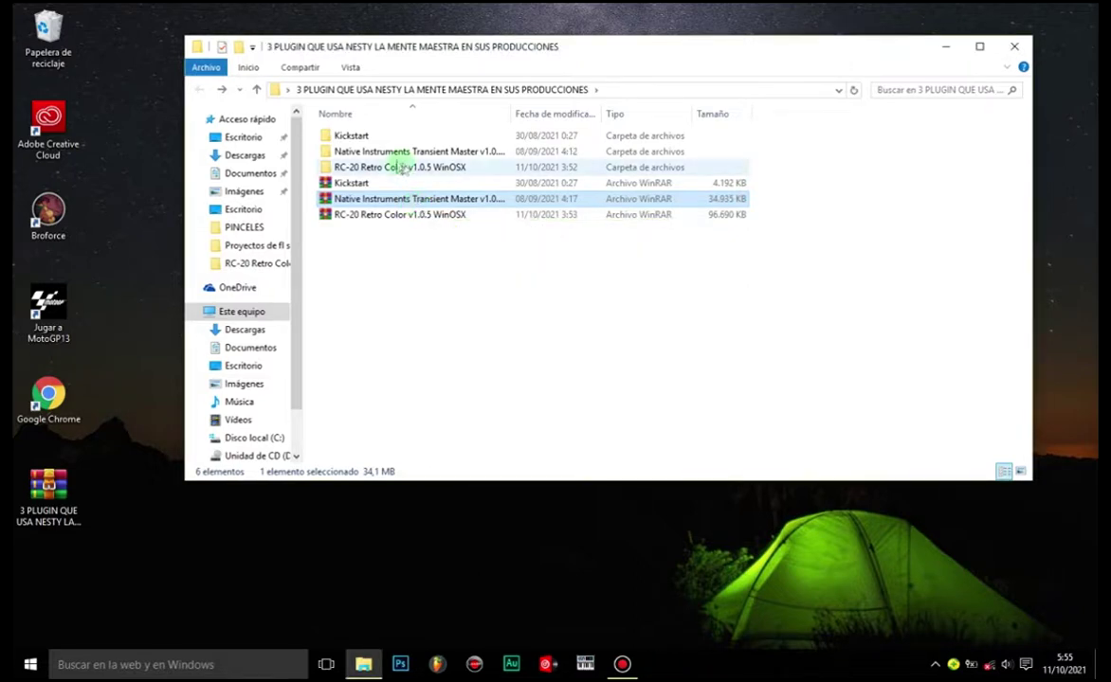
Open the NITRNSMSTR100 folder inside the extracted Native Instruments Transient Master folder and launch its setup application.
{"action": "left_click", "coordinate": [419, 152]}
{"action": "double_click", "coordinate": [419, 152]}
{"action": "double_click", "coordinate": [398, 144]}
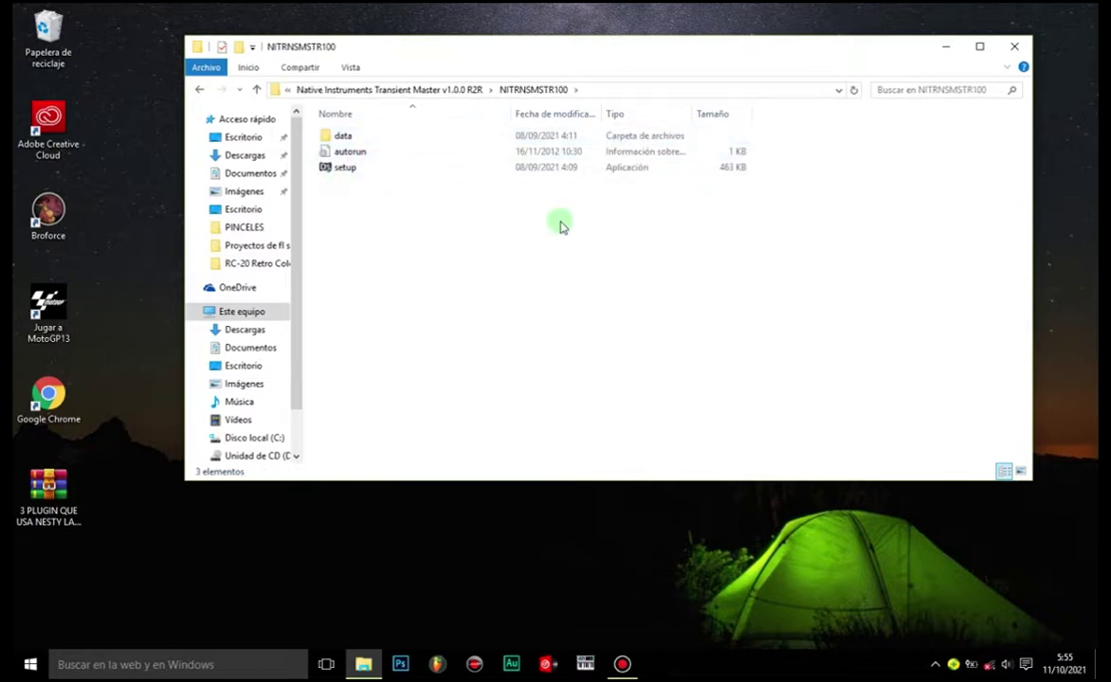
{"action": "double_click", "coordinate": [345, 171]}
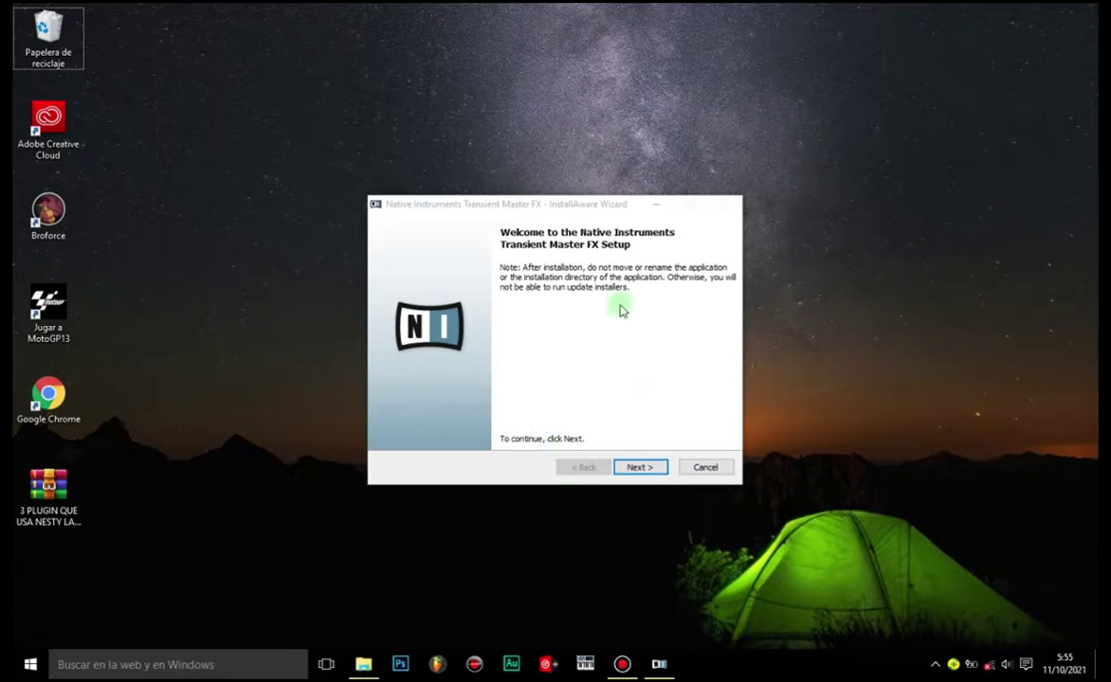
Install Transient Master FX, accepting the license agreement and keeping the default features and destination folders, and finish the wizard.
{"action": "left_click", "coordinate": [639, 465]}
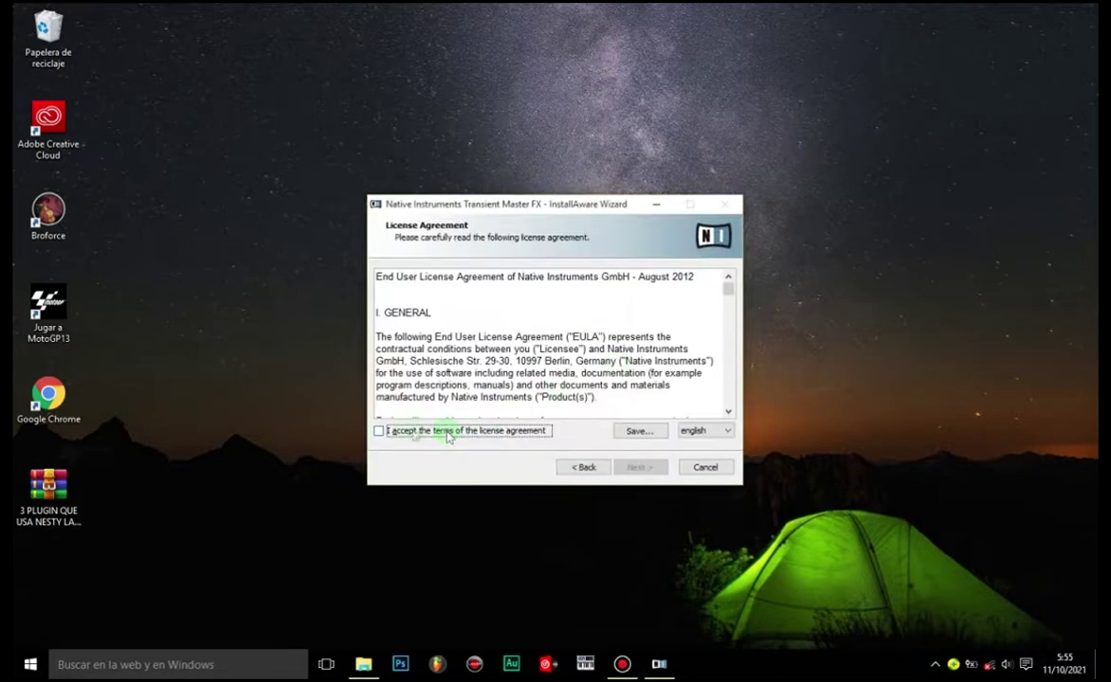
{"action": "left_click", "coordinate": [379, 432]}
{"action": "left_click", "coordinate": [640, 466]}
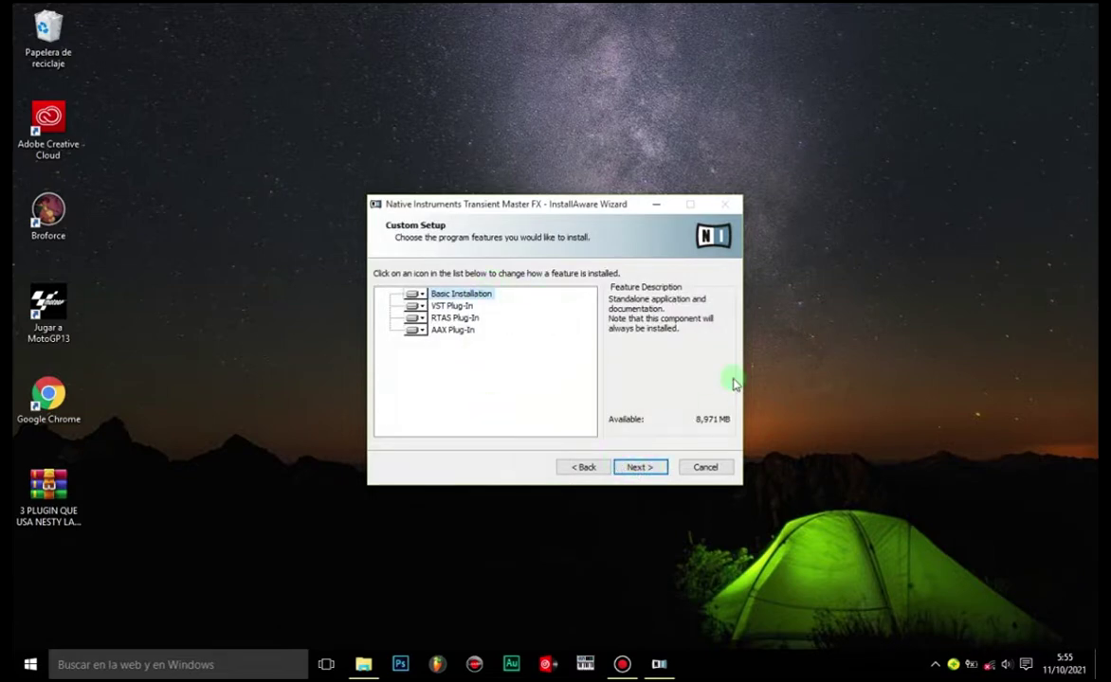
{"action": "left_click", "coordinate": [644, 468]}
{"action": "left_click", "coordinate": [641, 467]}
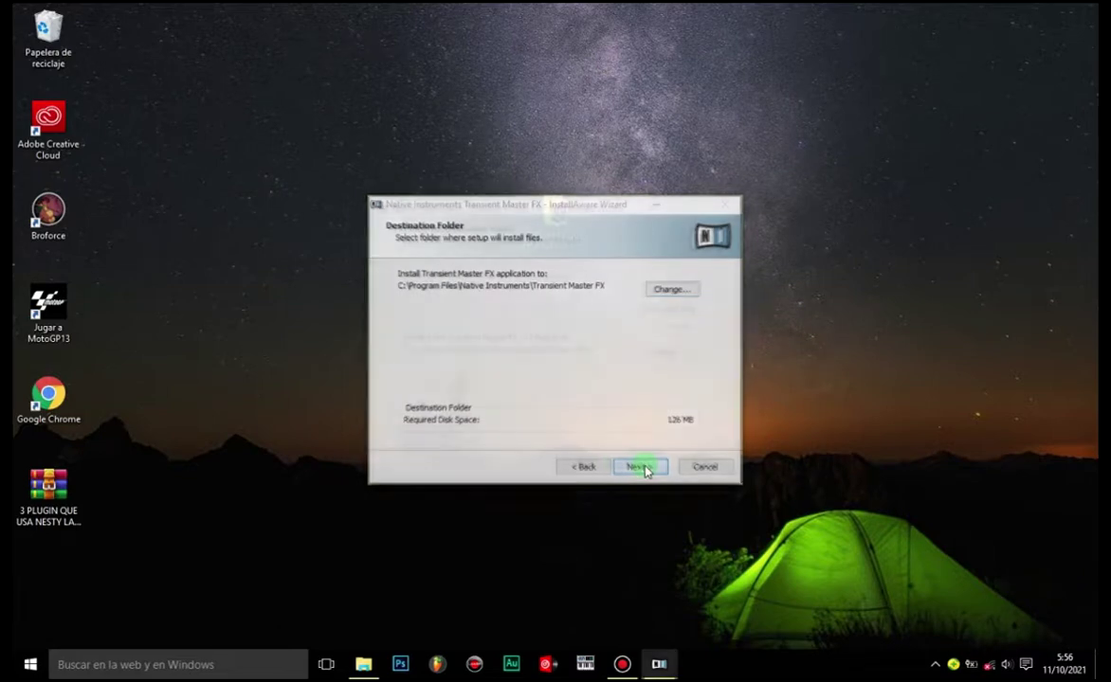
{"action": "left_click", "coordinate": [641, 466]}
{"action": "left_click", "coordinate": [642, 467]}
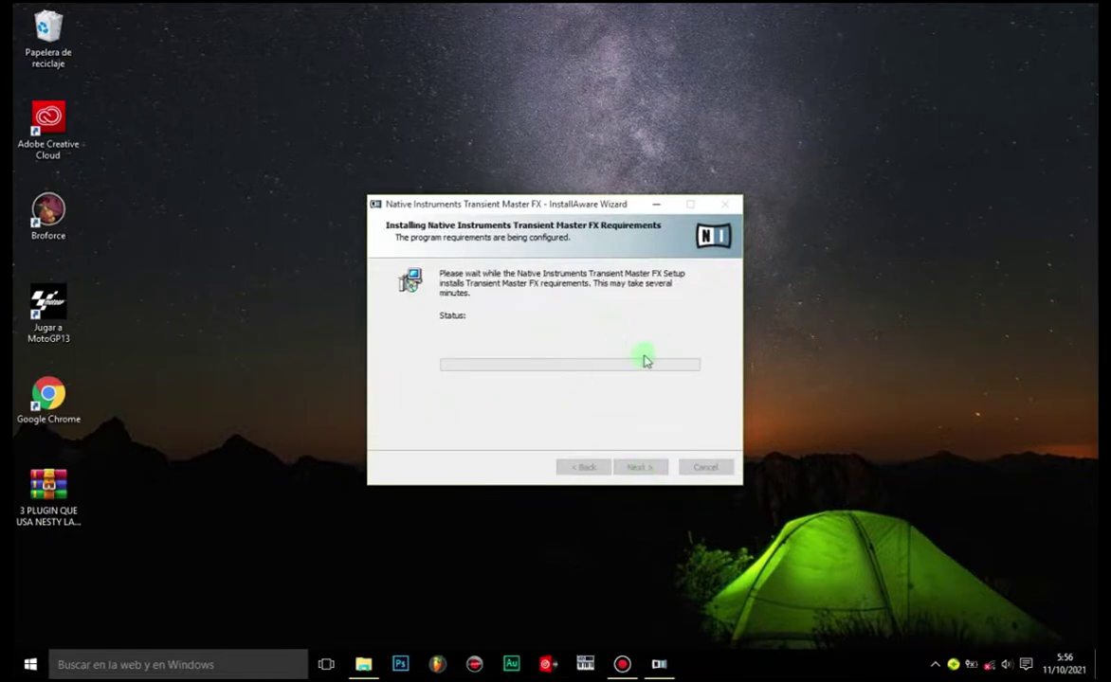
{"action": "left_click", "coordinate": [545, 107]}
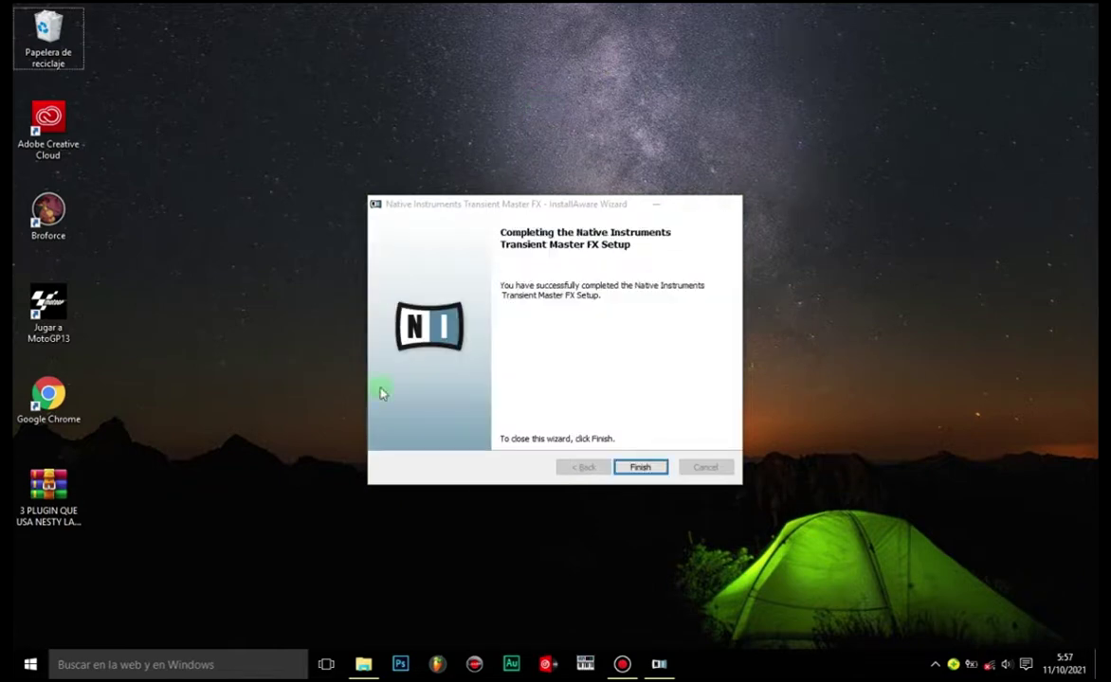
{"action": "left_click", "coordinate": [640, 467]}
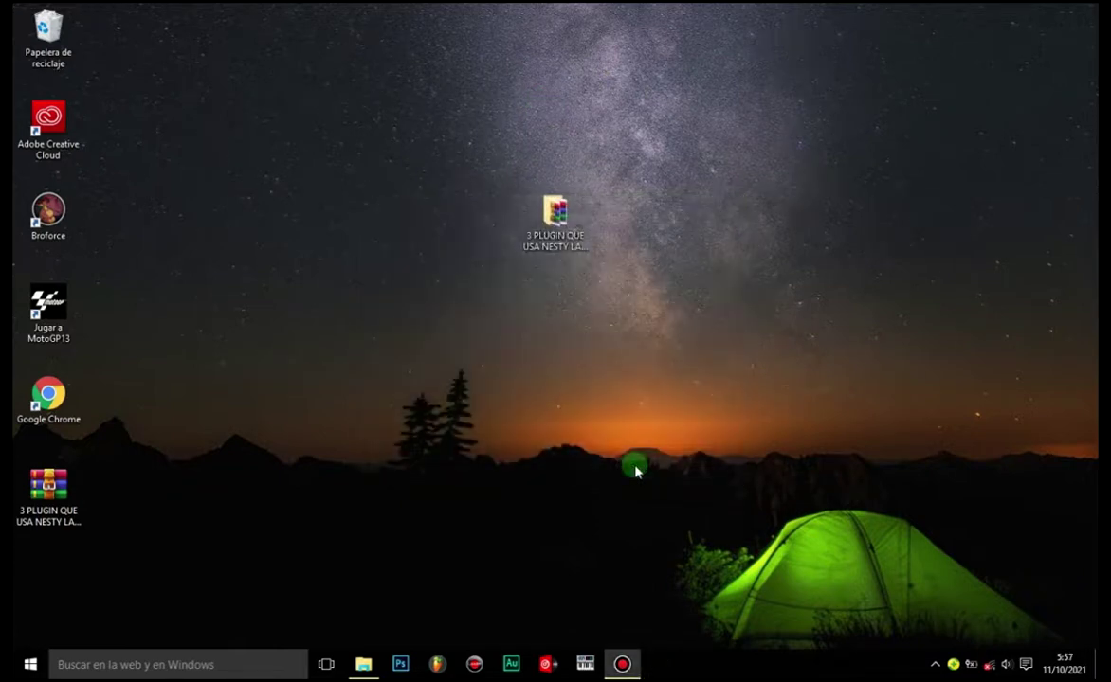
Close the plugin folder window and move the extracted plugin folder beneath its archive on the desktop.
{"action": "left_click", "coordinate": [365, 665]}
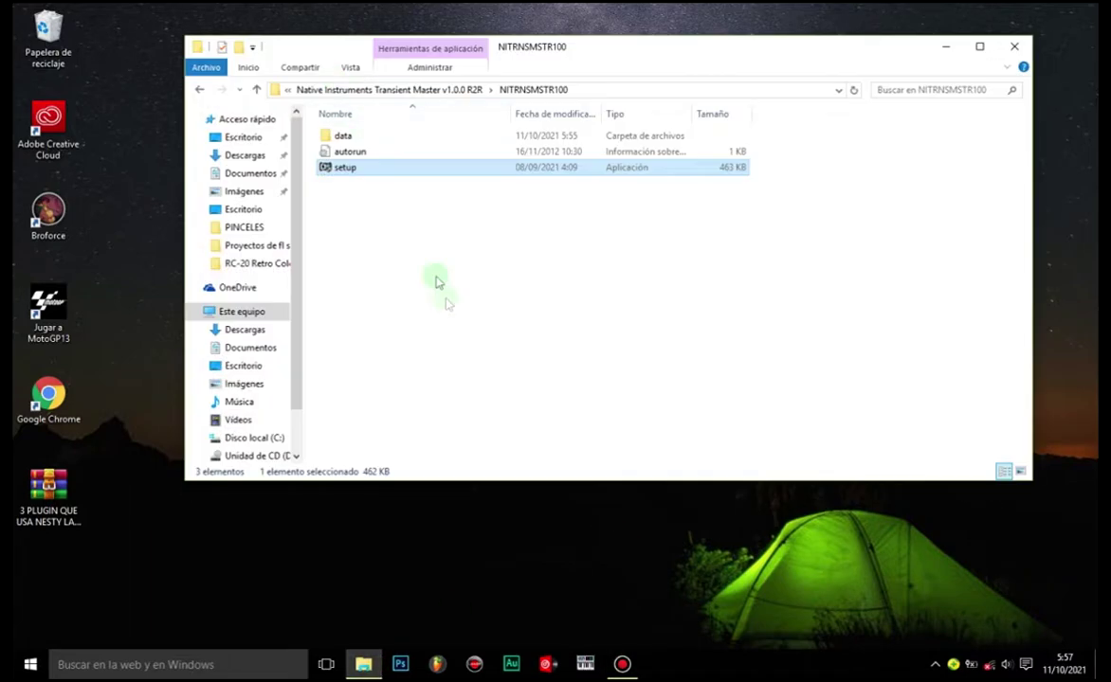
{"action": "left_click", "coordinate": [200, 88]}
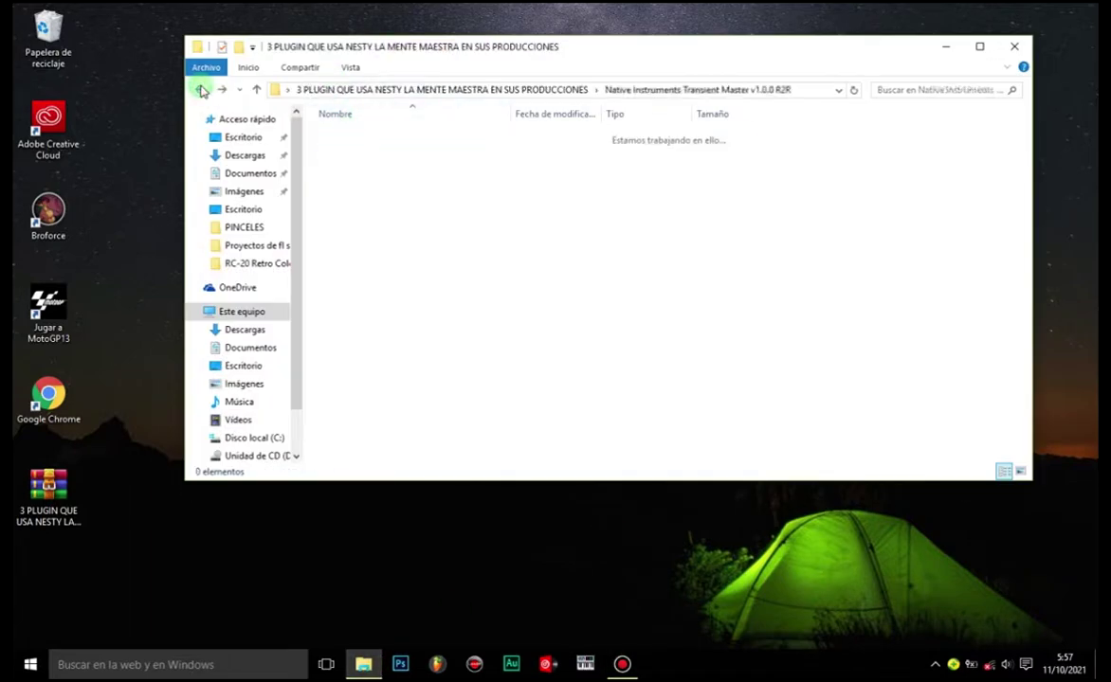
{"action": "left_click", "coordinate": [201, 88]}
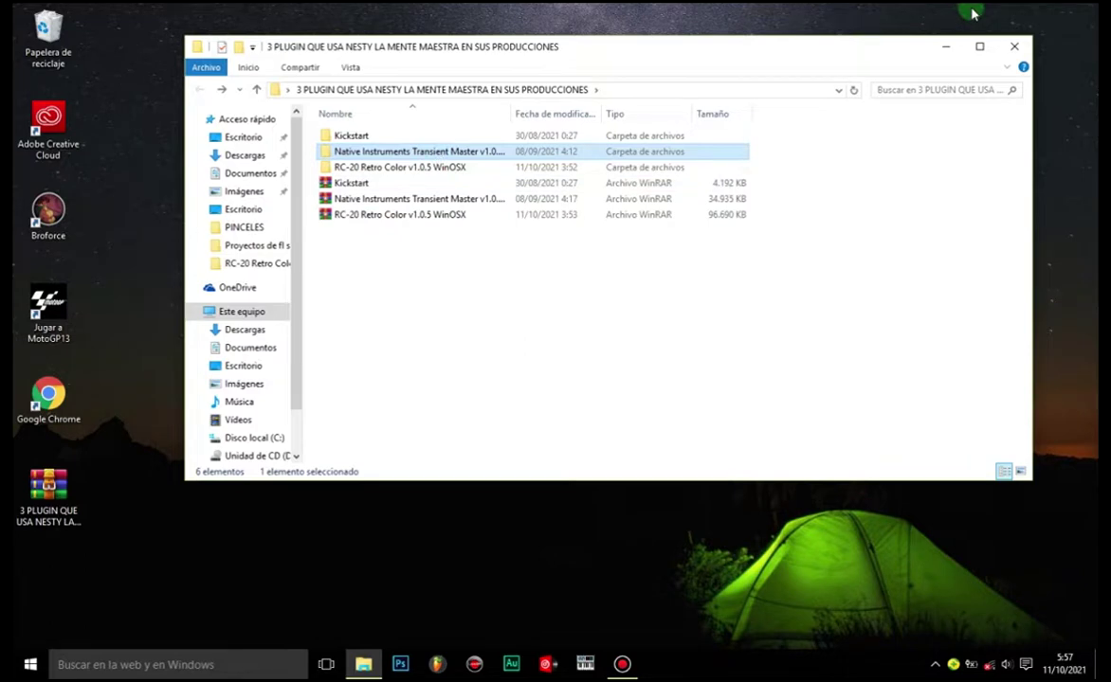
{"action": "left_click", "coordinate": [1014, 46]}
{"action": "left_click_drag", "start_coordinate": [555, 216], "coordinate": [95, 554]}
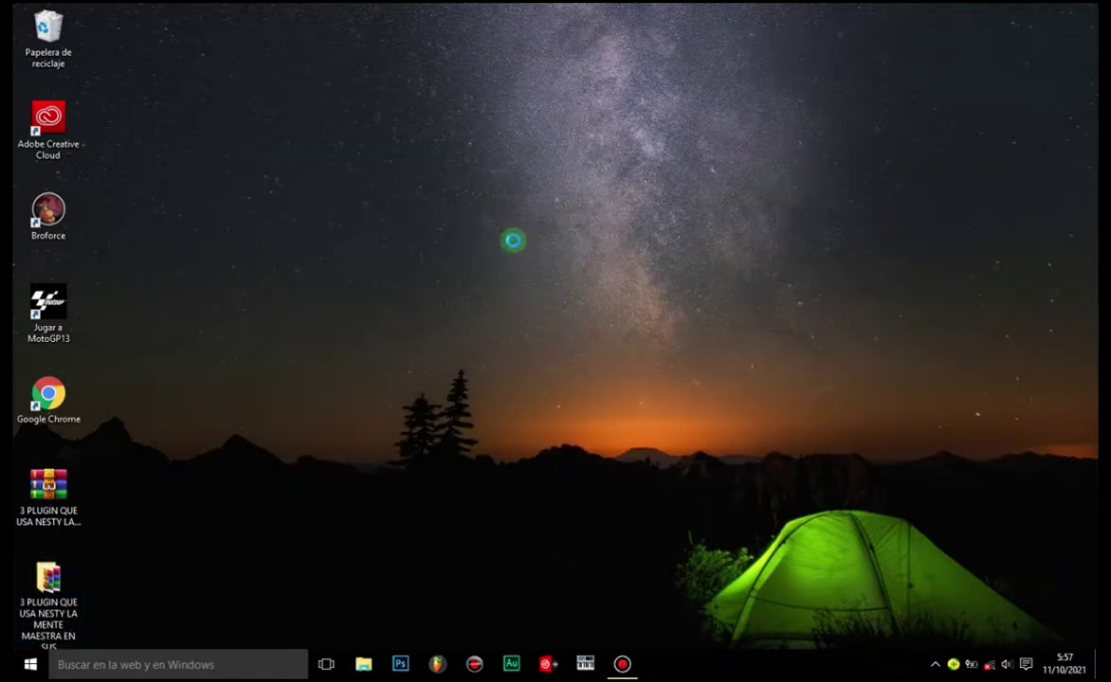
{"action": "right_click", "coordinate": [456, 192]}
{"action": "left_click", "coordinate": [578, 275]}
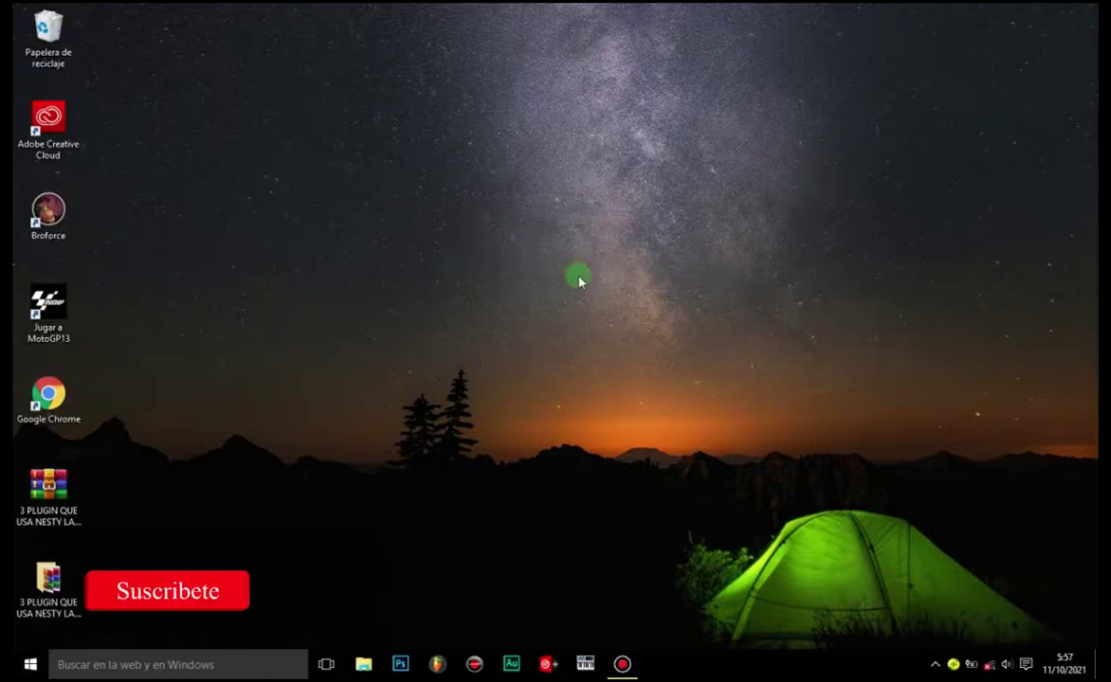
Switch to FL Studio, open the plugin manager and scan for plugins with rescanning of previously verified plugins enabled.
{"action": "left_click", "coordinate": [434, 664]}
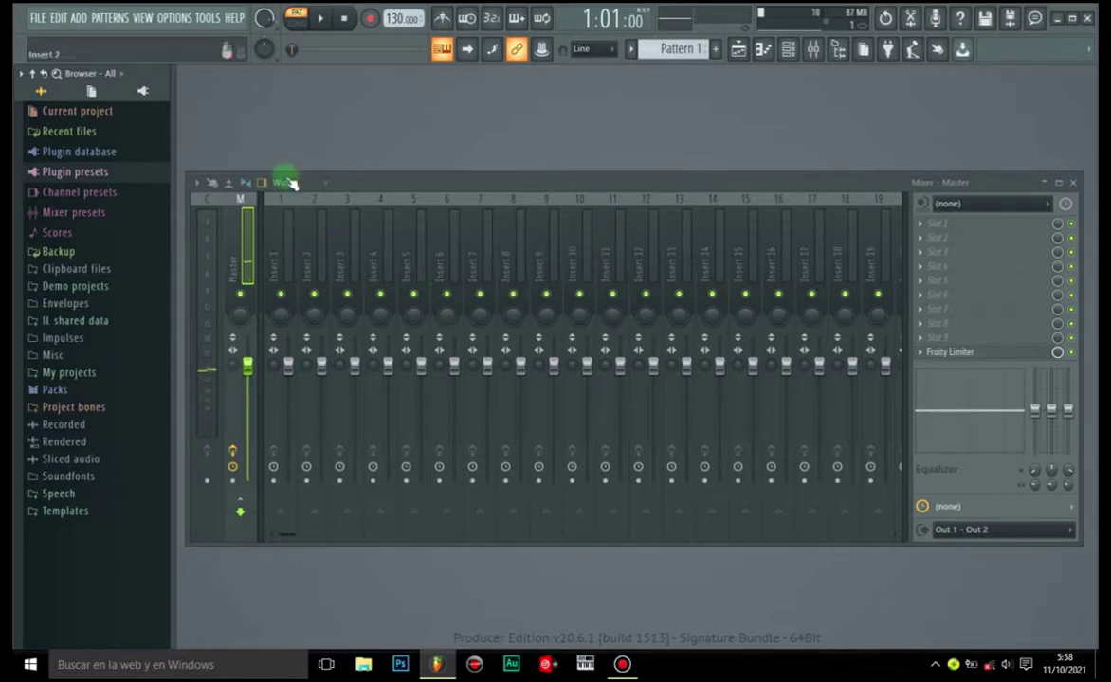
{"action": "left_click", "coordinate": [161, 18]}
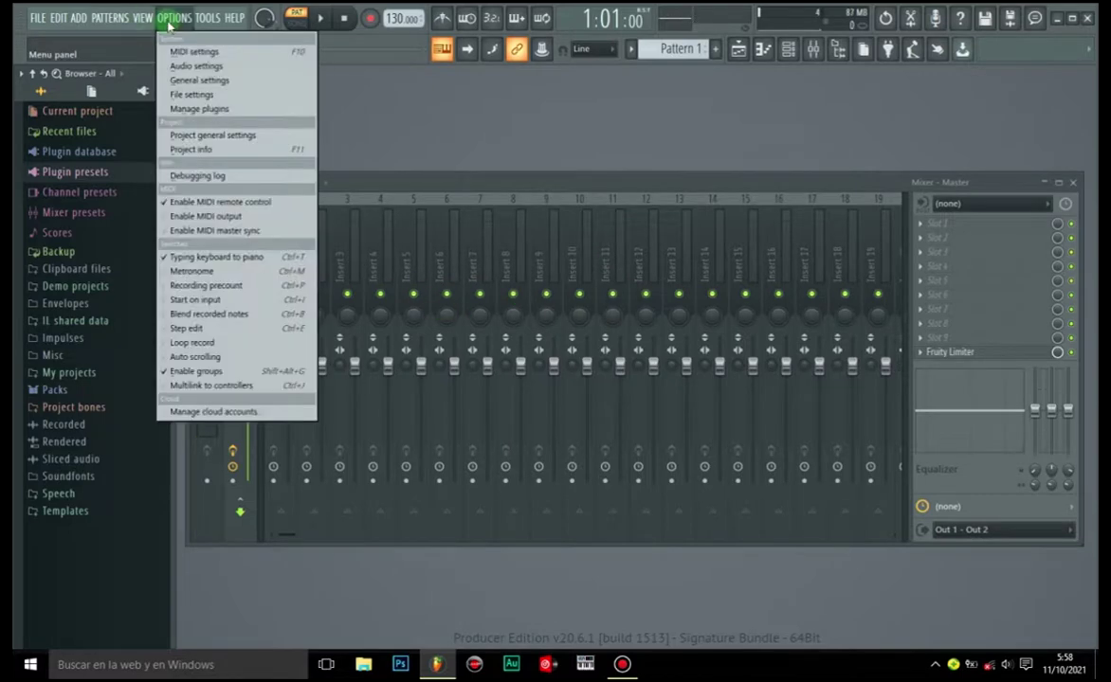
{"action": "left_click", "coordinate": [206, 111]}
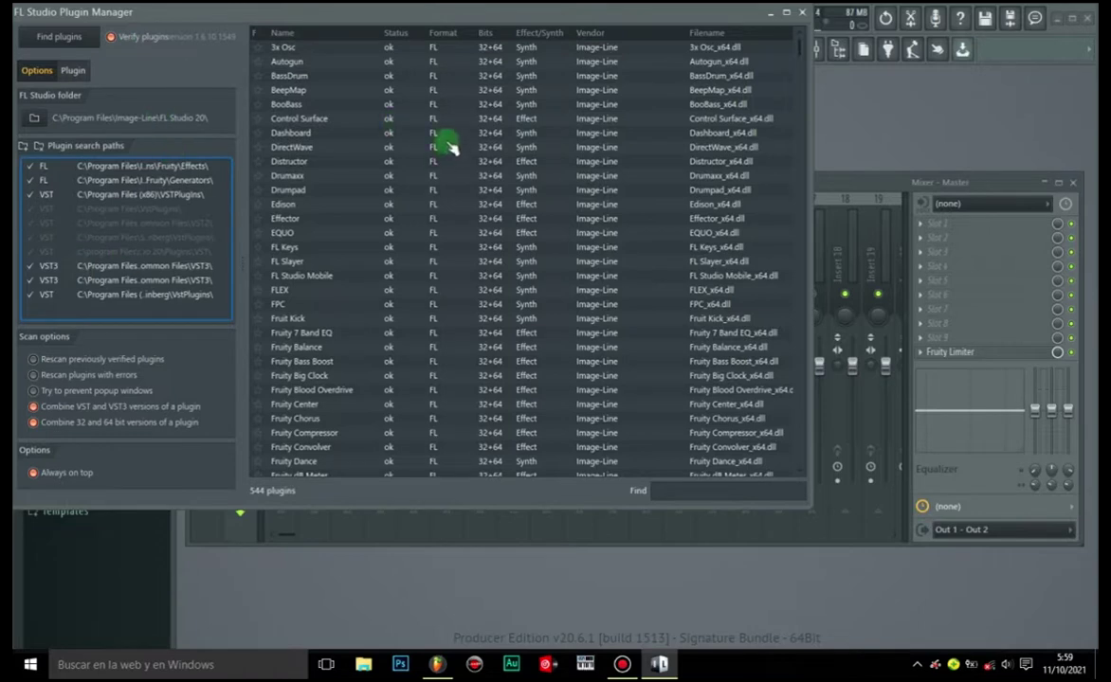
{"action": "left_click", "coordinate": [66, 35]}
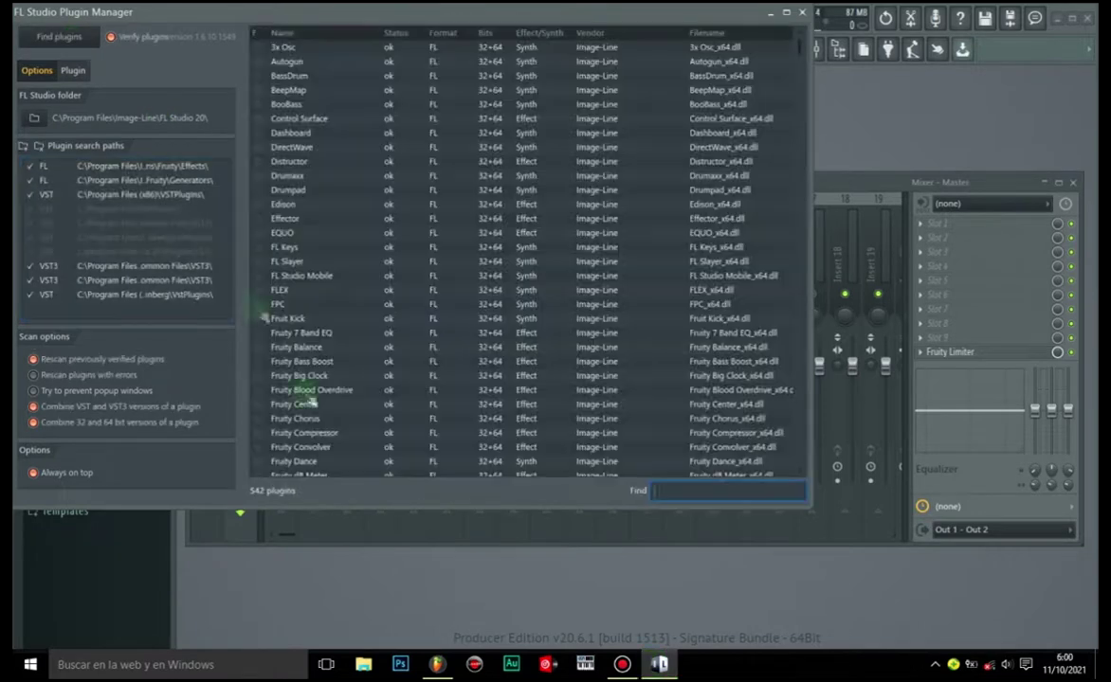
{"action": "left_click", "coordinate": [71, 36]}
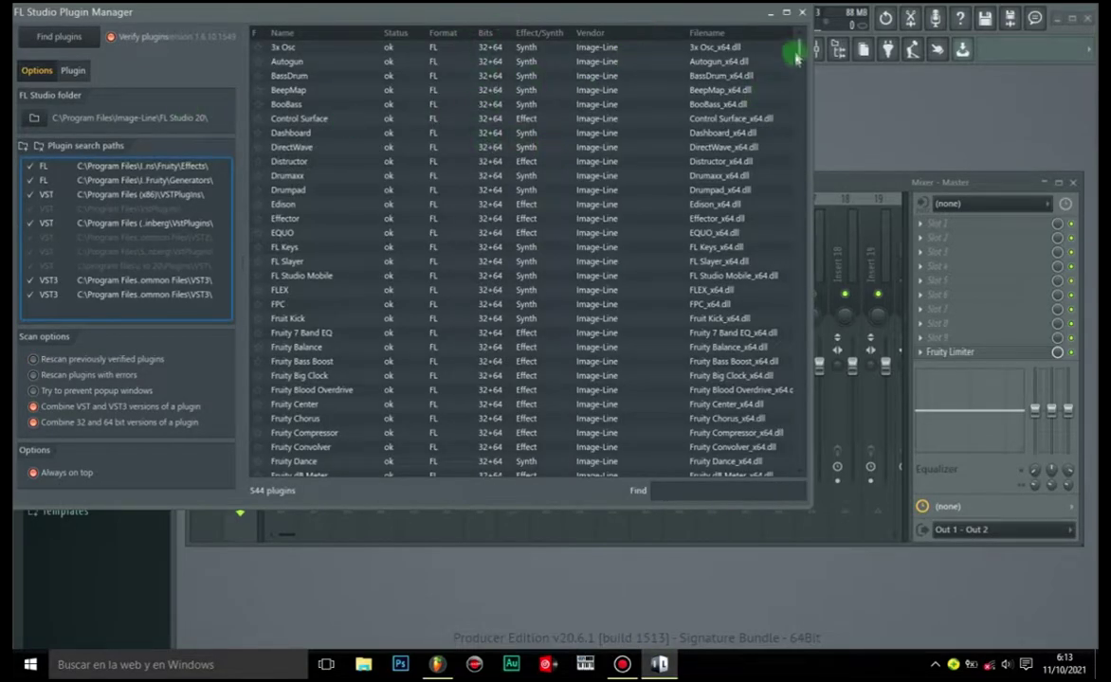
Mark RC-20 Retro Color as a favorite, set its category to Nasty and apply the change.
{"action": "left_click_drag", "start_coordinate": [802, 57], "coordinate": [815, 154]}
{"action": "scroll", "coordinate": [807, 154], "scroll_direction": "down", "scroll_amount": 7}
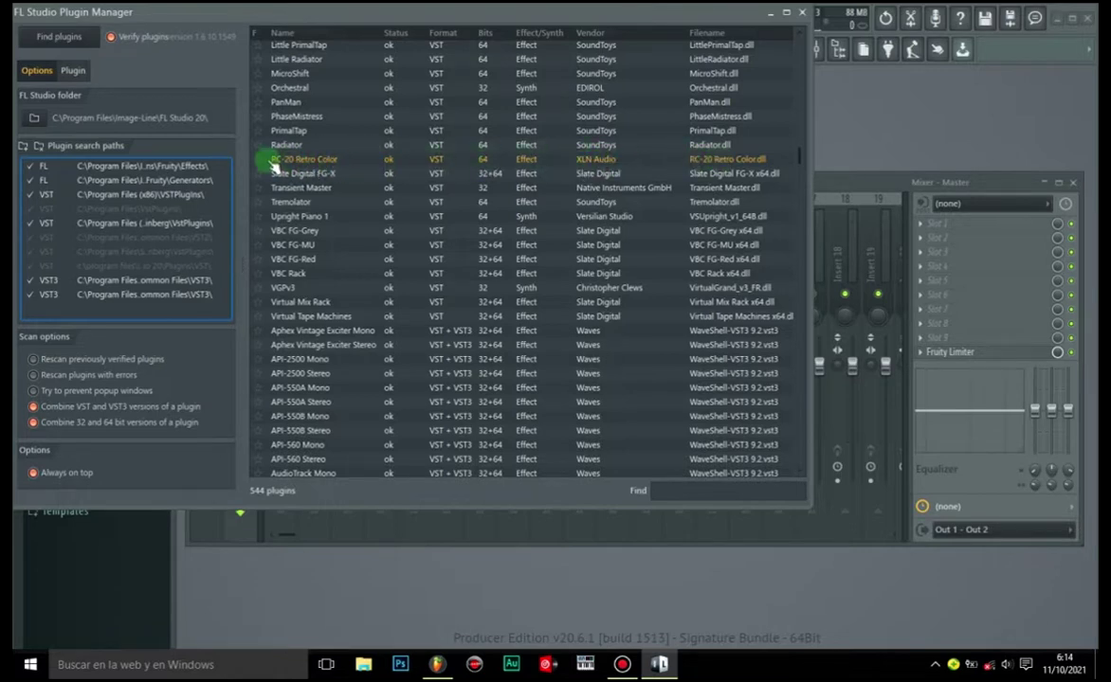
{"action": "left_click", "coordinate": [259, 159]}
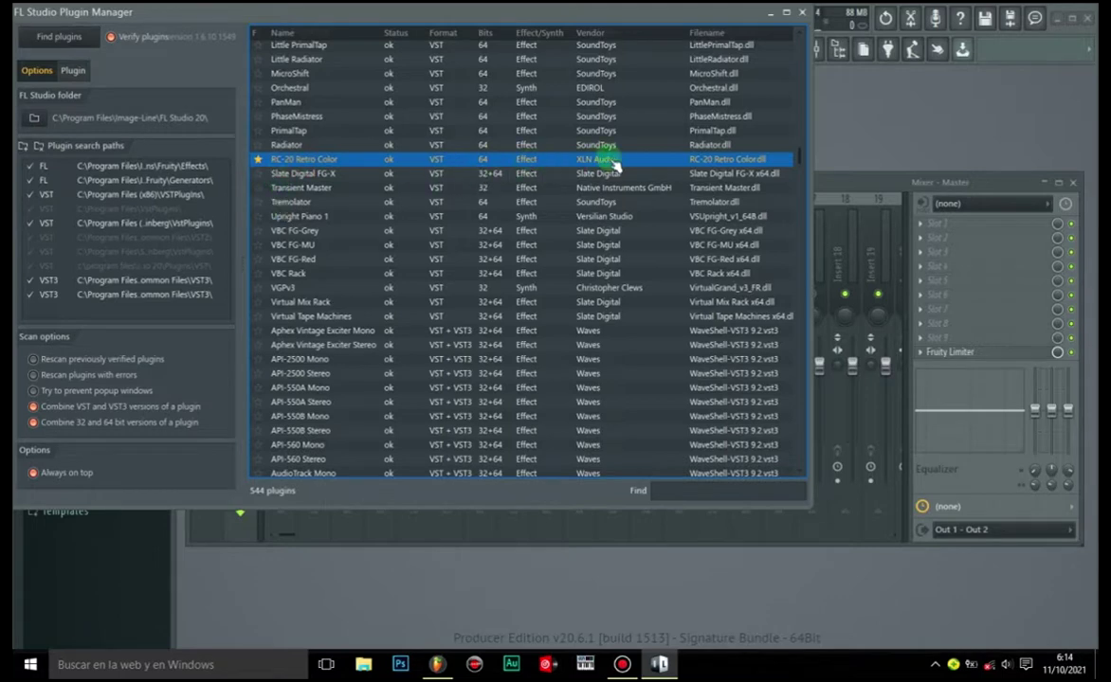
{"action": "left_click", "coordinate": [74, 72]}
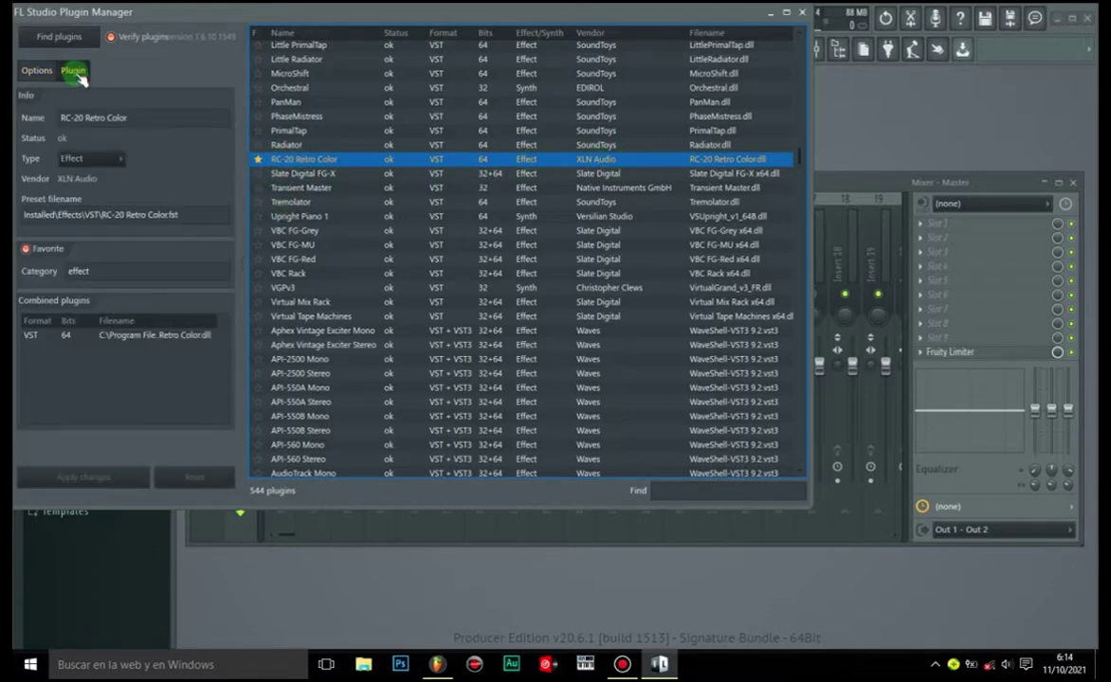
{"action": "left_click", "coordinate": [74, 271]}
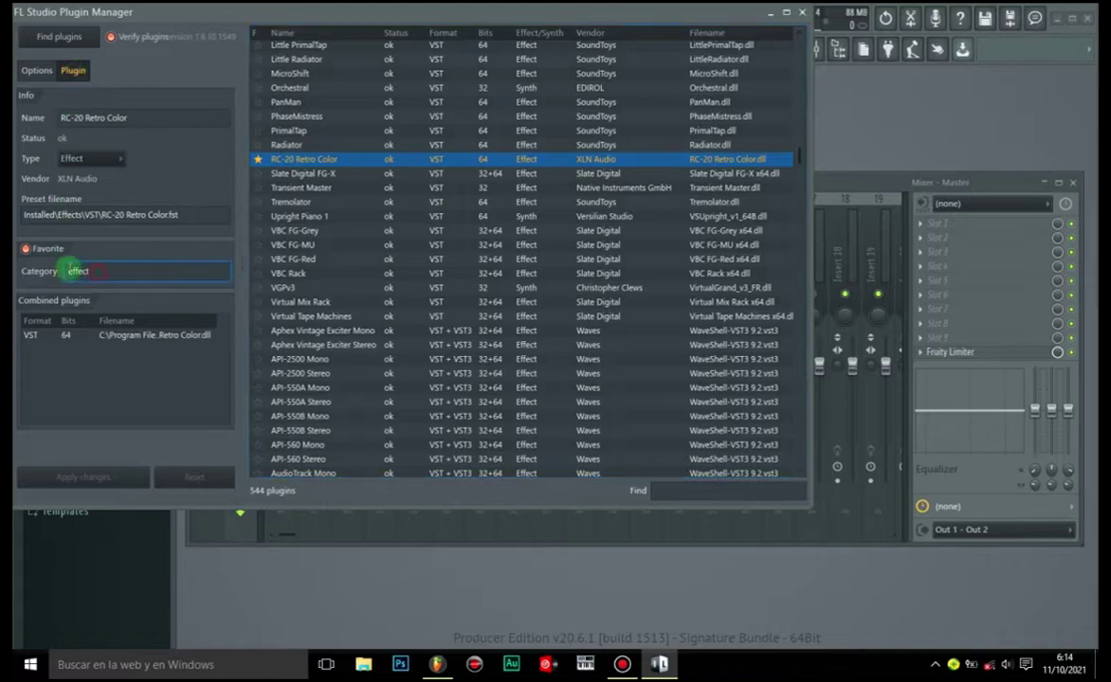
{"action": "key", "text": "BackSpace"}
{"action": "double_click", "coordinate": [78, 271]}
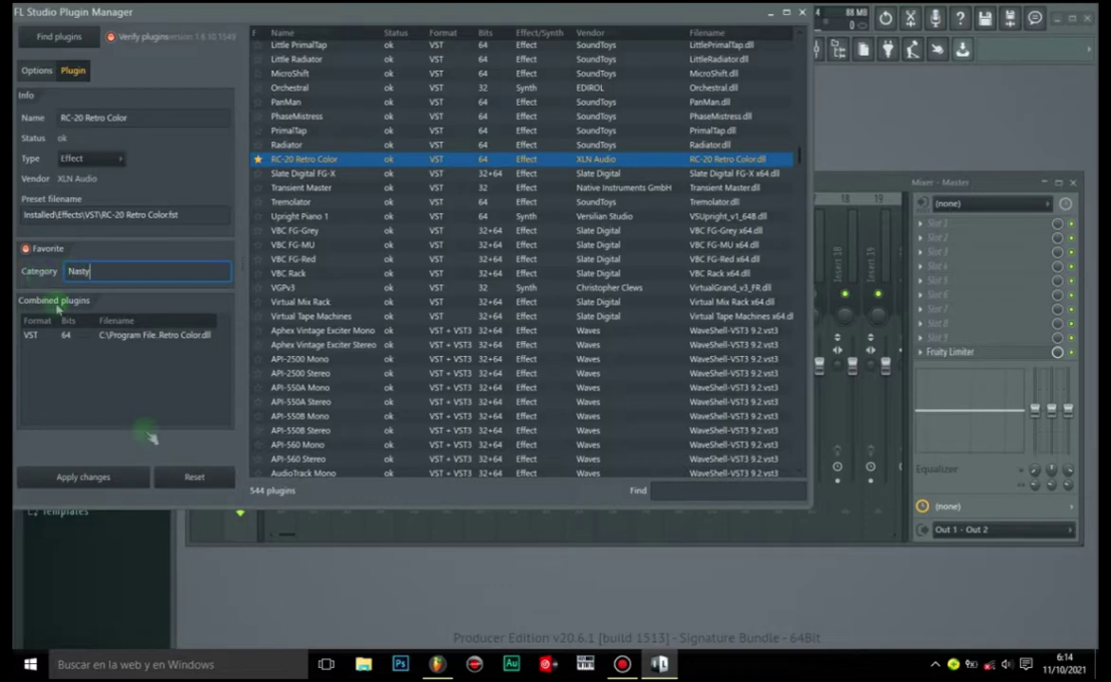
{"action": "left_click", "coordinate": [92, 481]}
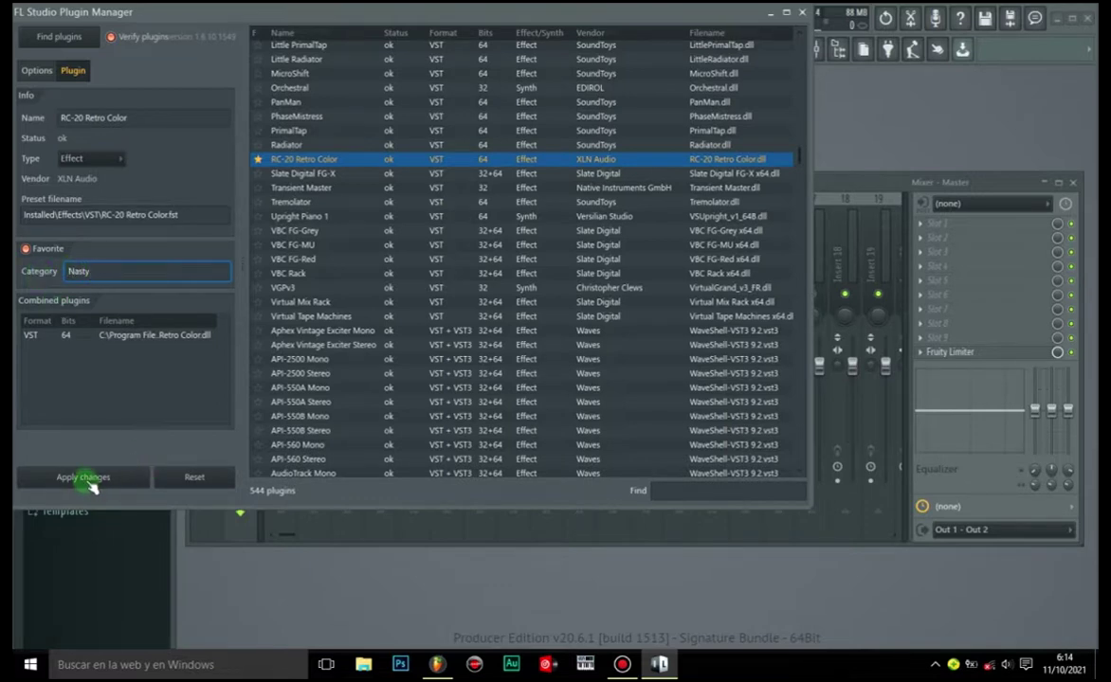
{"action": "left_click", "coordinate": [85, 479]}
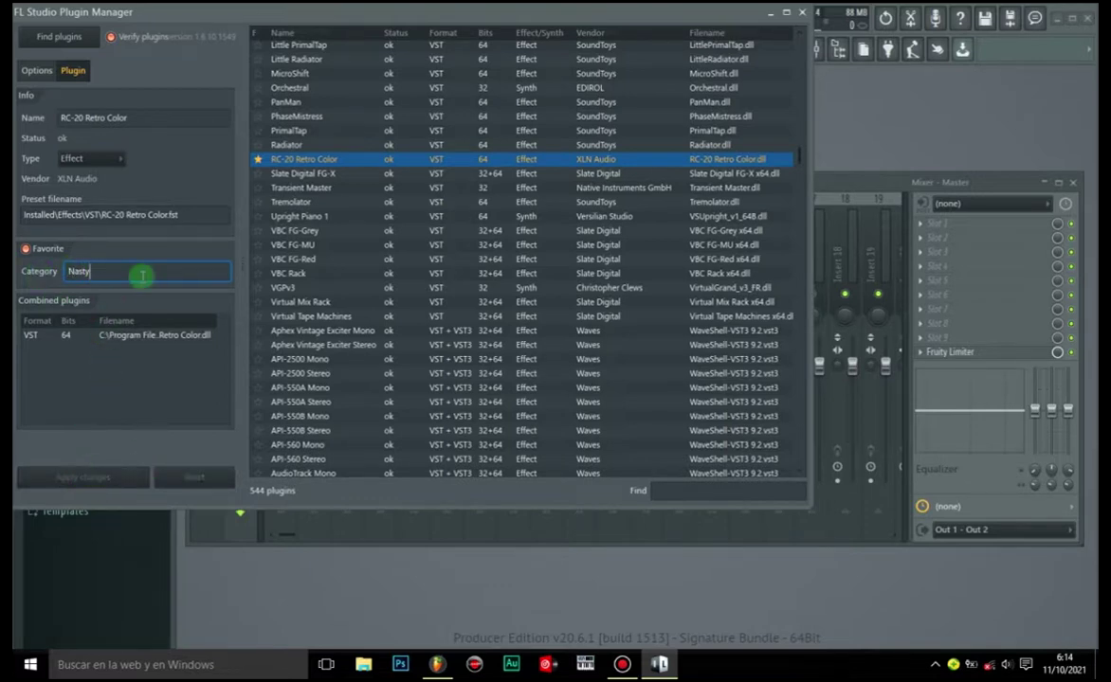
{"action": "left_click_drag", "start_coordinate": [130, 273], "coordinate": [32, 273]}
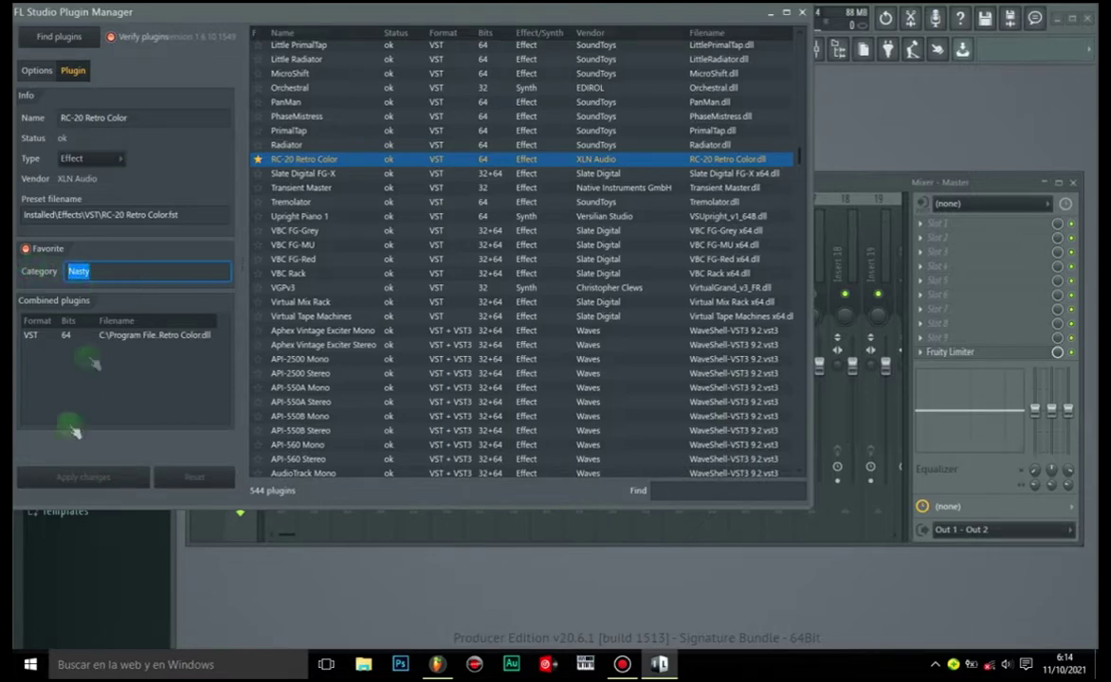
{"action": "left_click", "coordinate": [338, 161]}
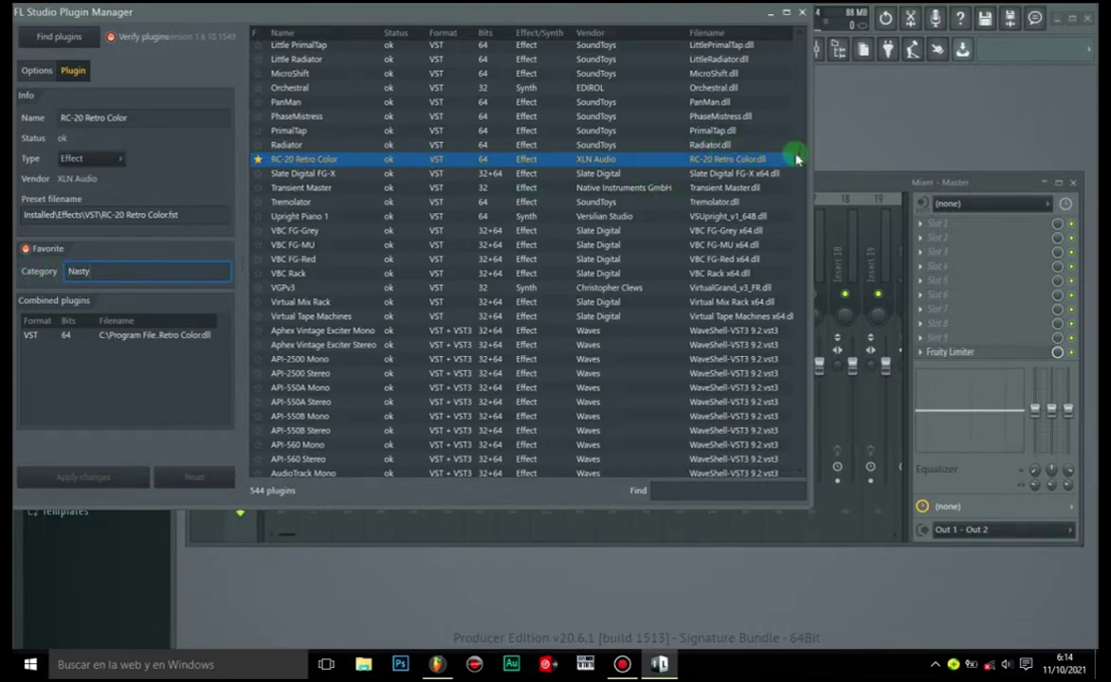
Mark Kickstart by Nicky Romero as a favorite, set its category to Nasty and apply the change.
{"action": "mouse_move", "coordinate": [799, 159]}
{"action": "left_mouse_down"}
{"action": "mouse_move", "coordinate": [796, 204]}
{"action": "mouse_move", "coordinate": [793, 136]}
{"action": "left_mouse_up"}
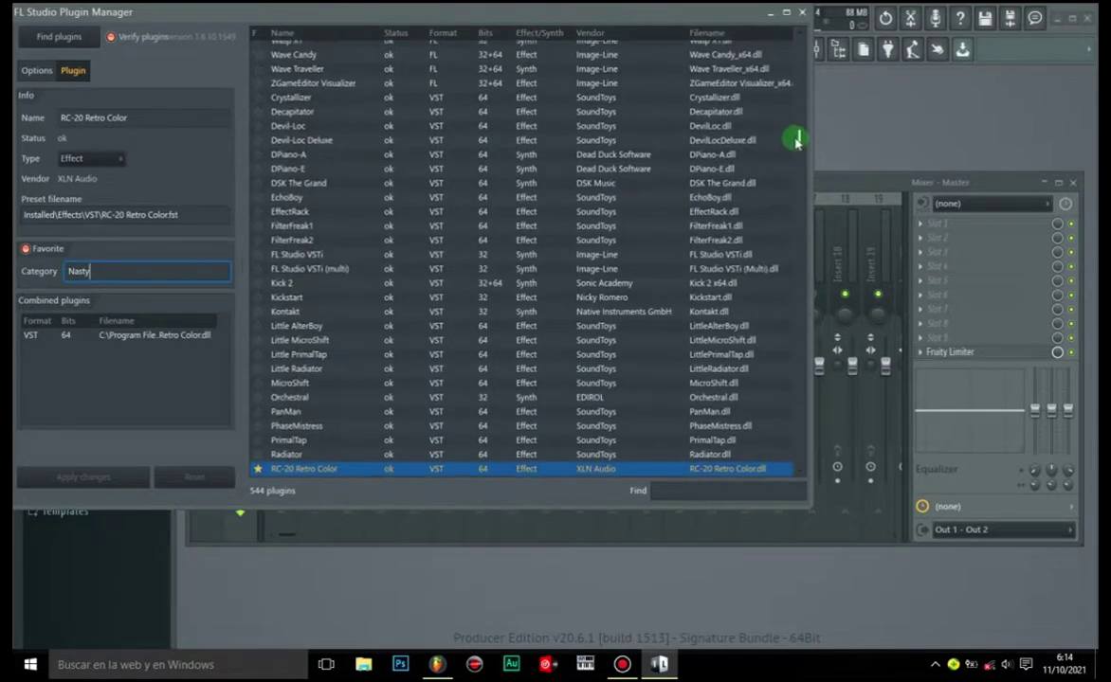
{"action": "left_click", "coordinate": [292, 299]}
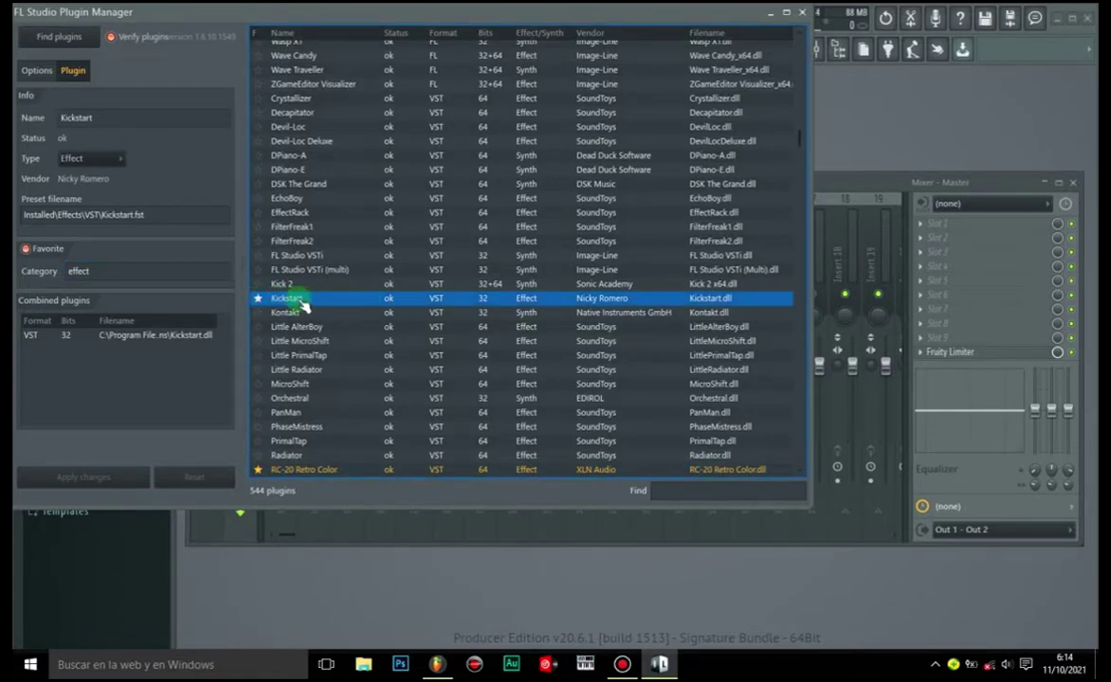
{"action": "left_click_drag", "start_coordinate": [100, 272], "coordinate": [42, 273]}
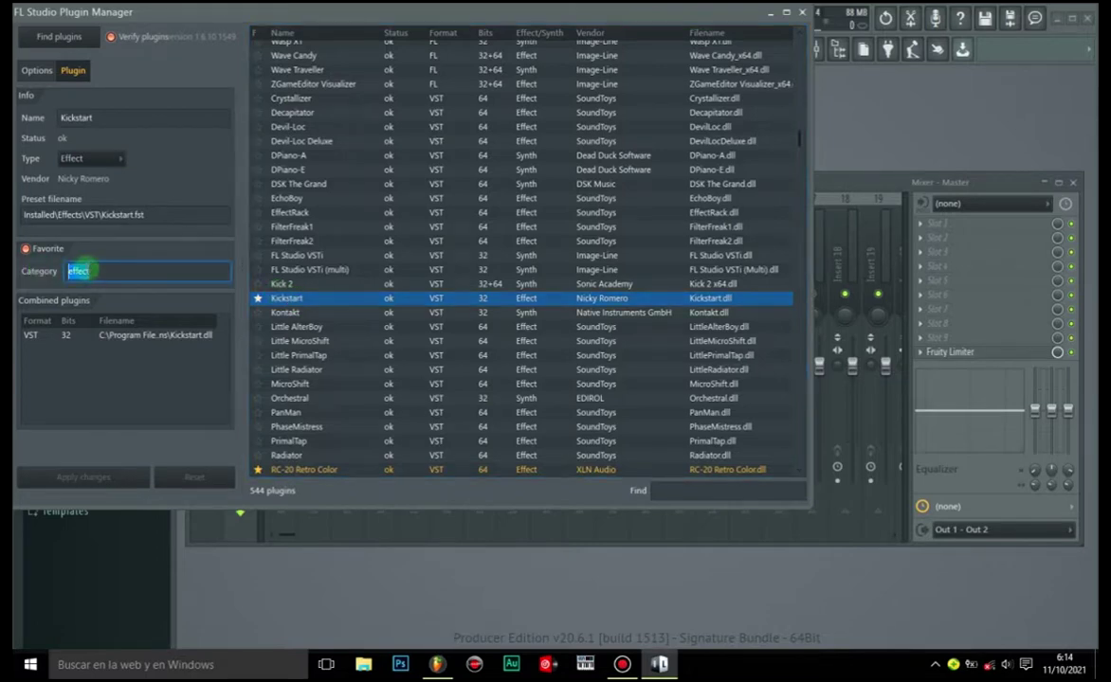
{"action": "left_click", "coordinate": [76, 481]}
Mark Transient Master as a favorite, set its category to Nasty and apply the change.
{"action": "left_click_drag", "start_coordinate": [801, 140], "coordinate": [799, 158]}
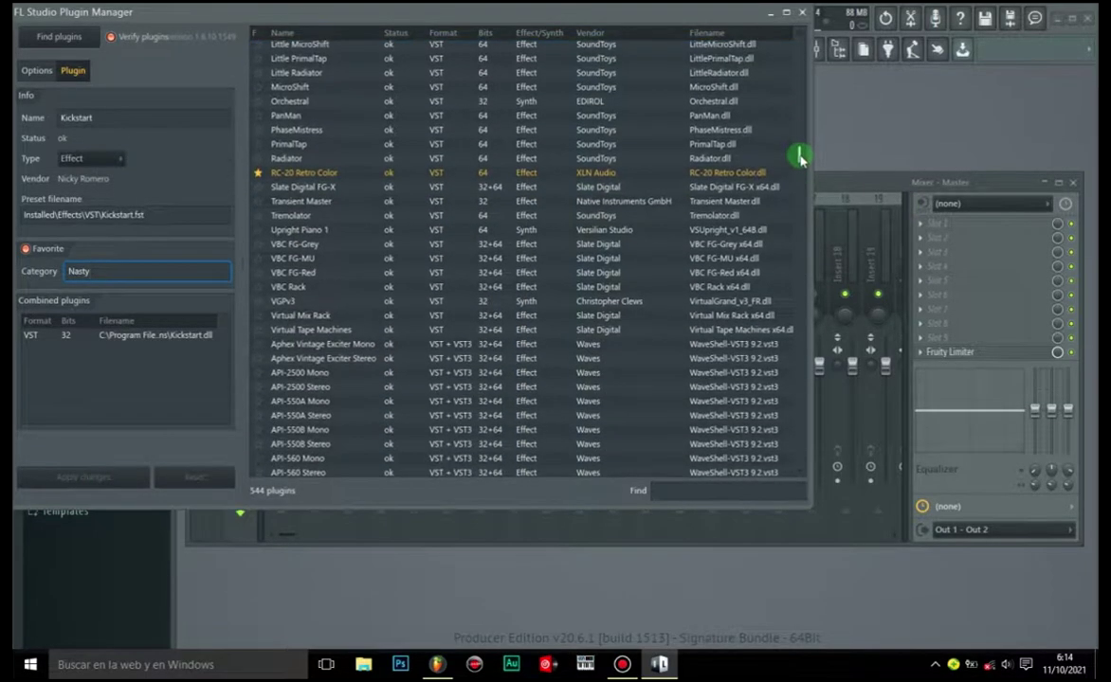
{"action": "left_click", "coordinate": [287, 202]}
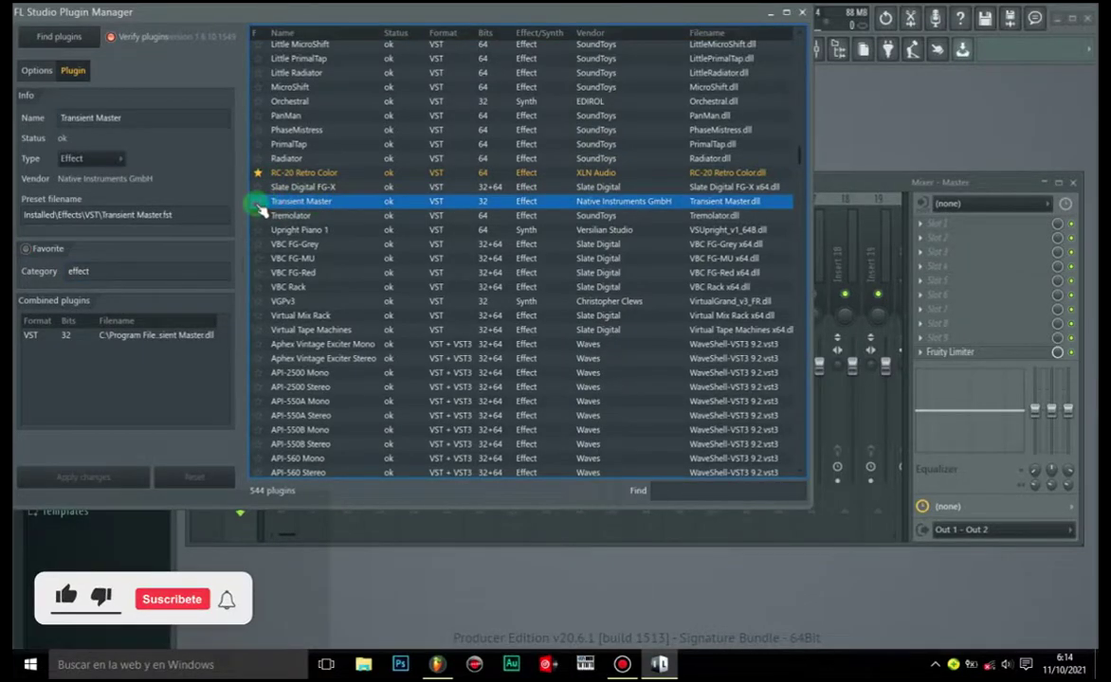
{"action": "left_click", "coordinate": [257, 202]}
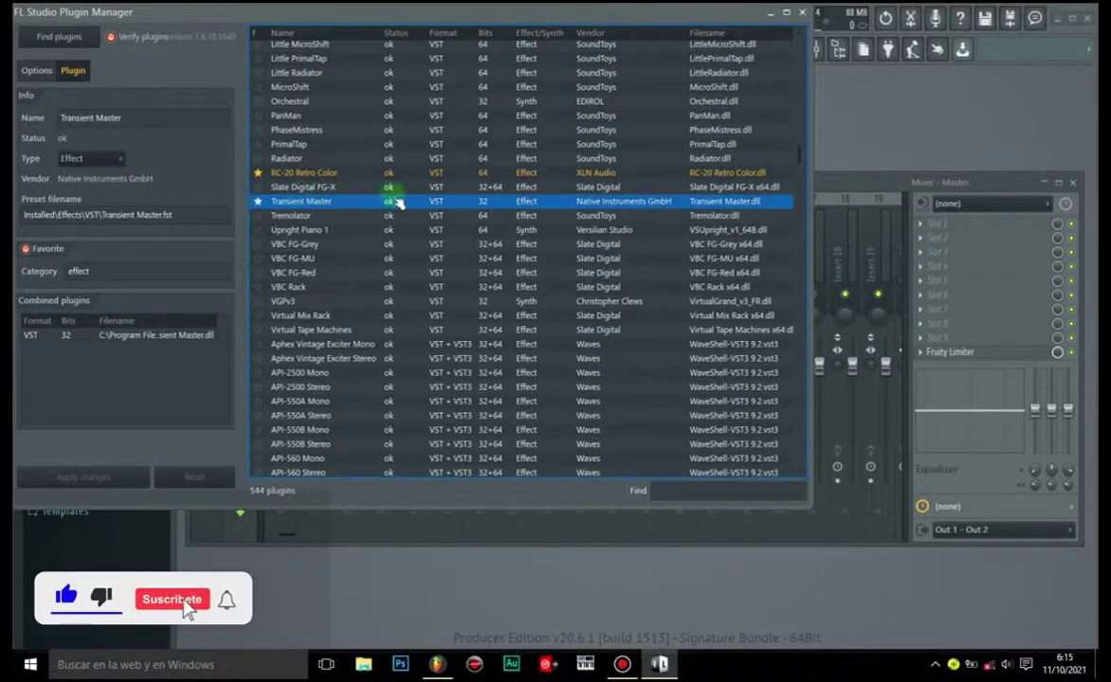
{"action": "left_click", "coordinate": [42, 272]}
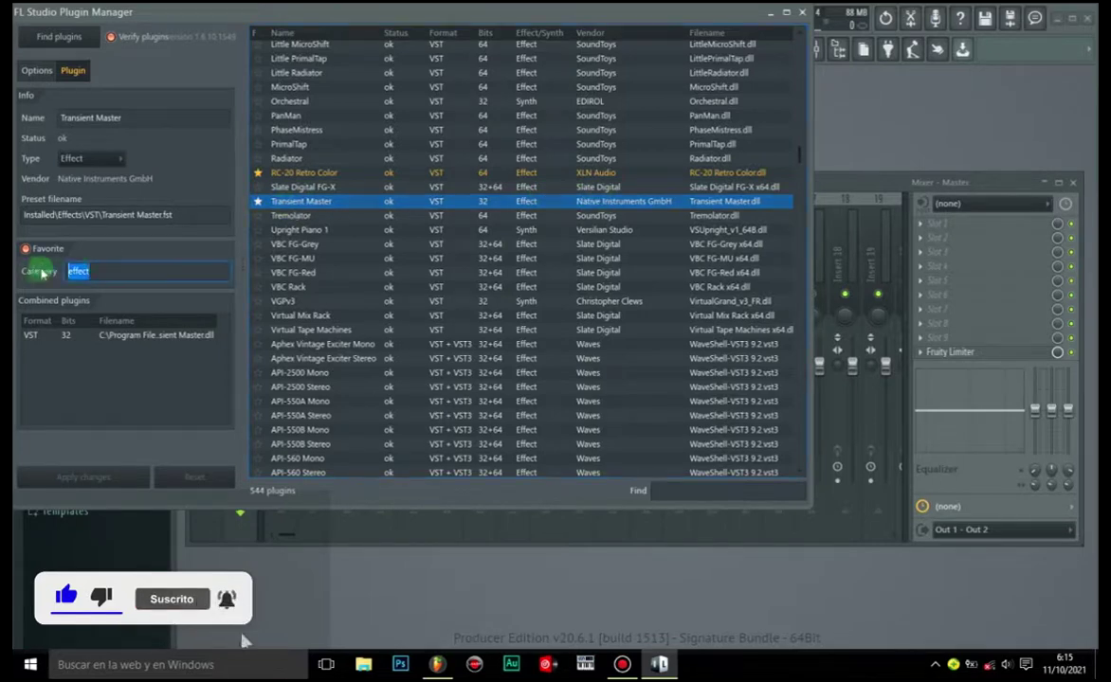
{"action": "type", "text": "Nasty"}
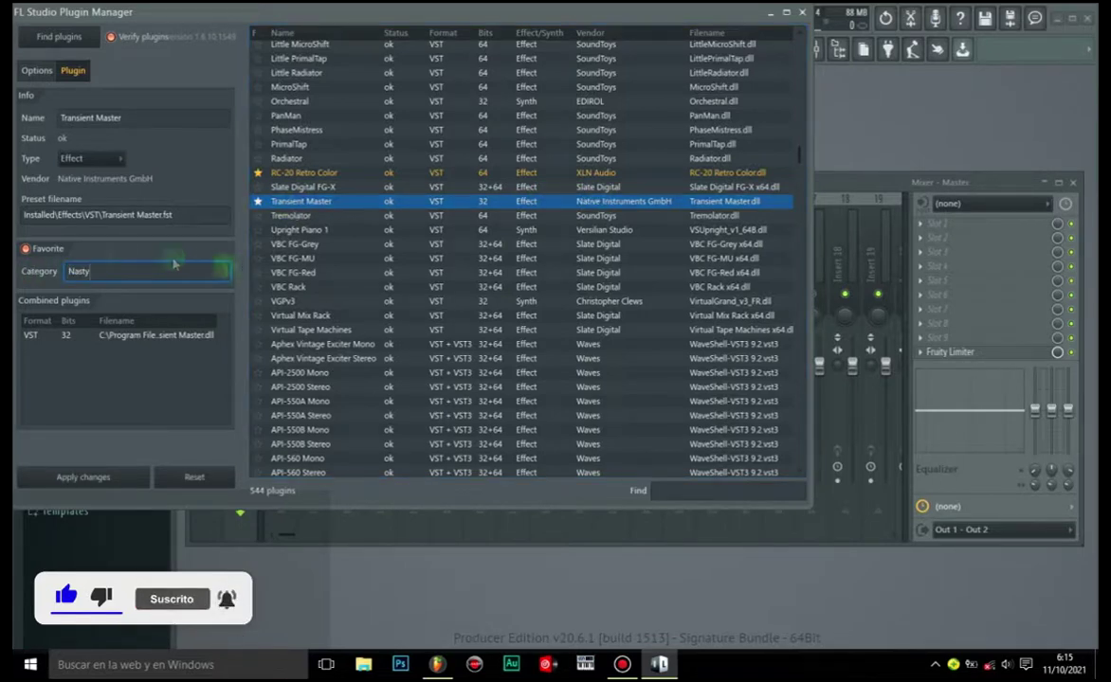
{"action": "left_click", "coordinate": [83, 479]}
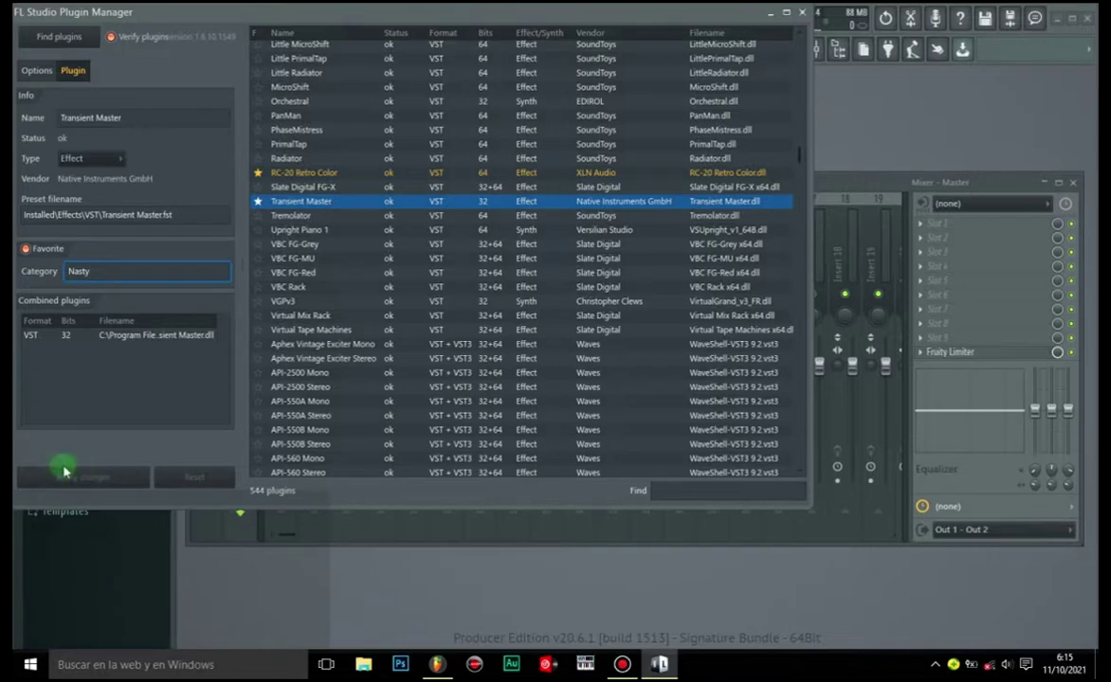
Close the plugin manager and load Kickstart from the Nasty category into effect slot 1 of the Master mixer track.
{"action": "left_click", "coordinate": [803, 12]}
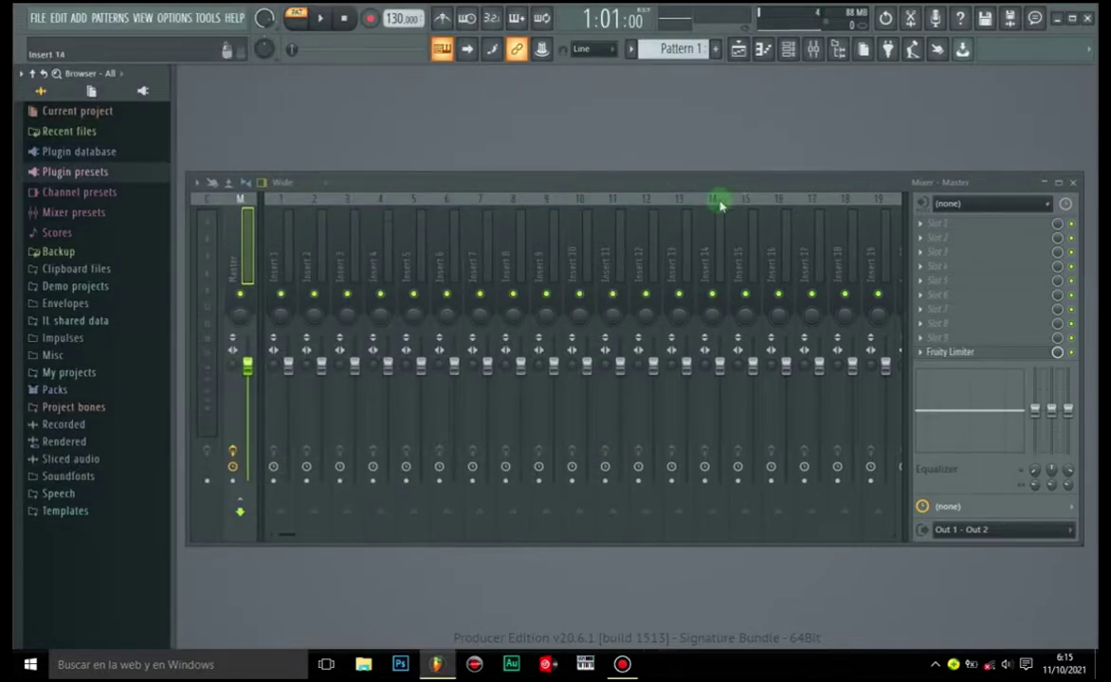
{"action": "left_click", "coordinate": [920, 229]}
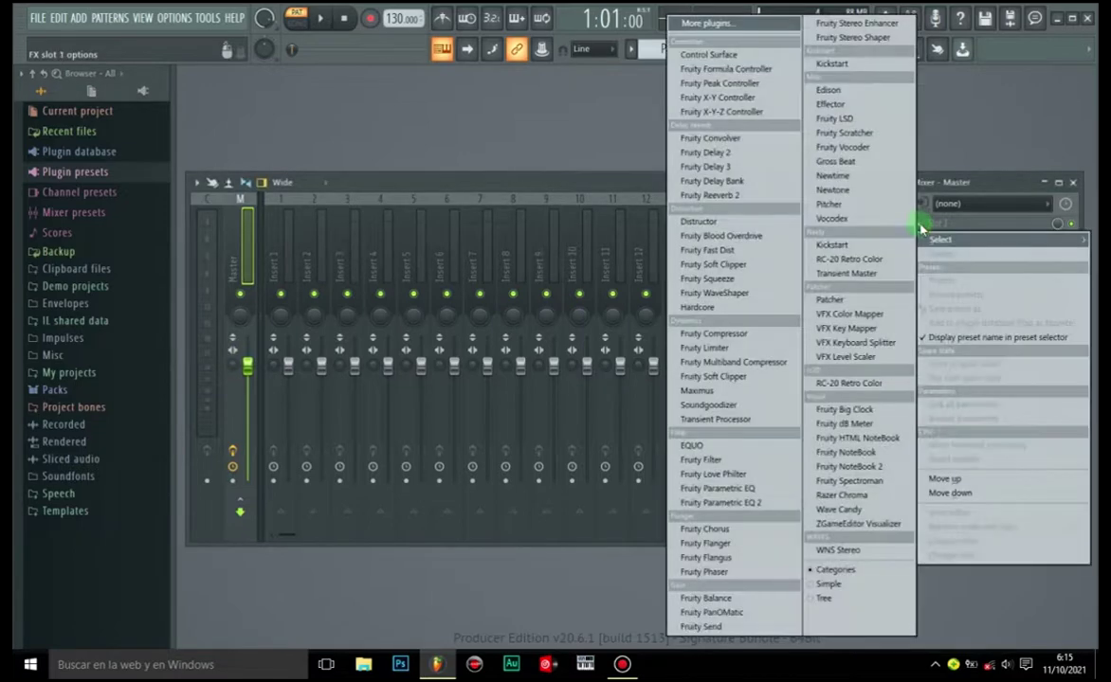
{"action": "left_click", "coordinate": [833, 248]}
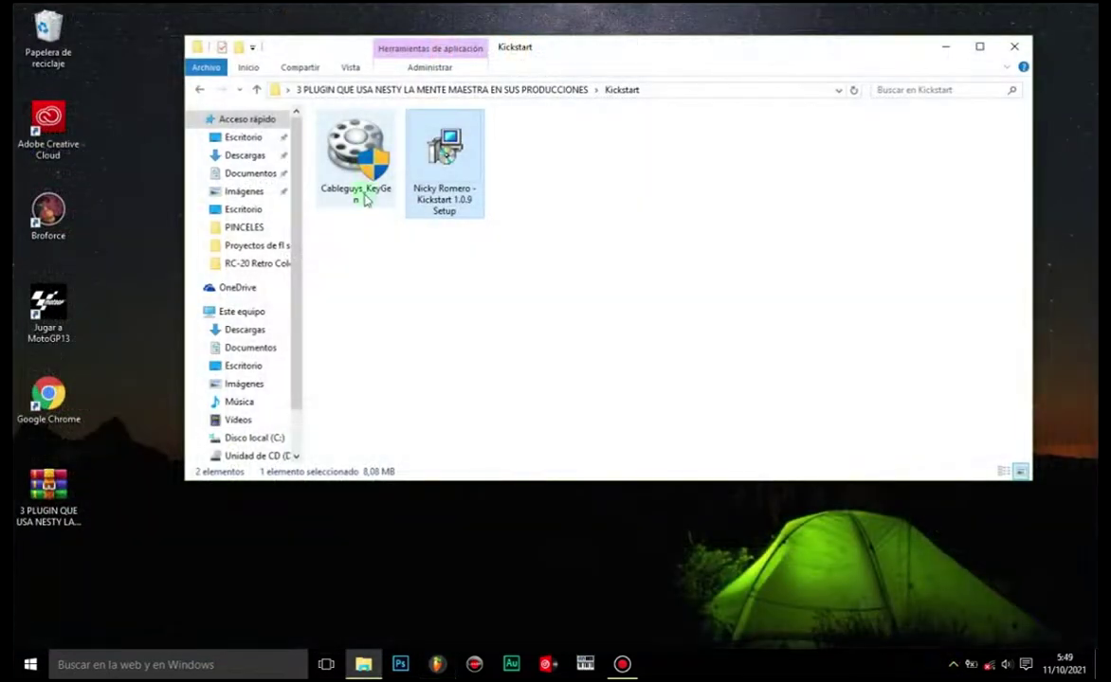
Run Cableguys_KeyGen from the Kickstart folder, replace the default e-mail with an own address and start generating the license file.
{"action": "double_click", "coordinate": [365, 199]}
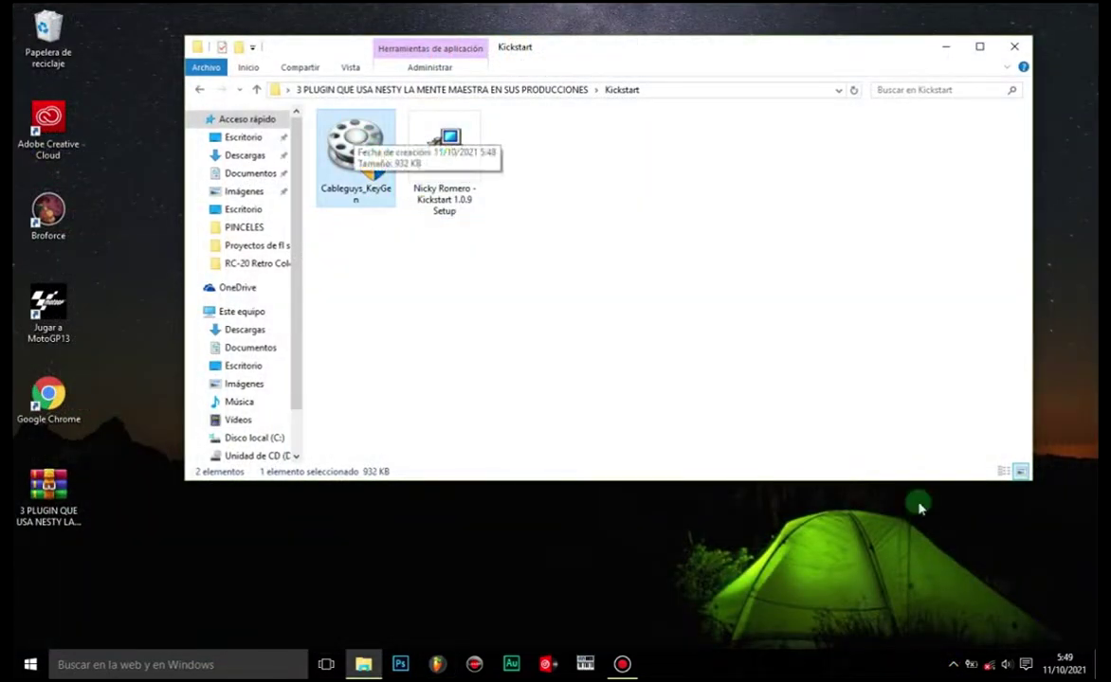
{"action": "left_click", "coordinate": [953, 664]}
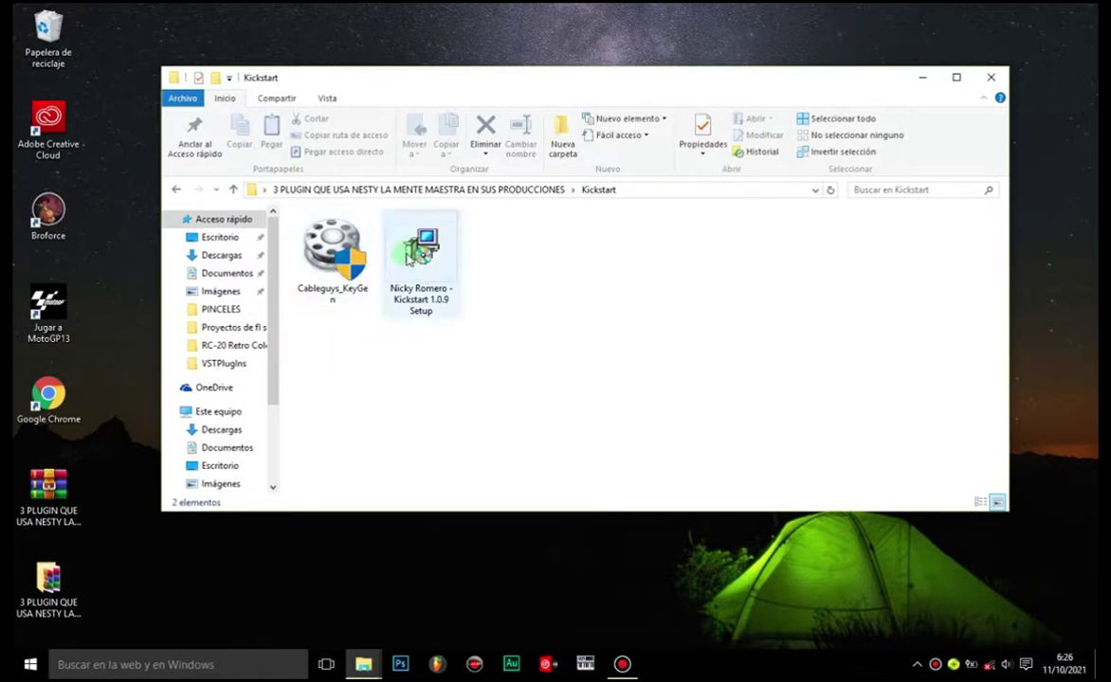
{"action": "left_click", "coordinate": [322, 256]}
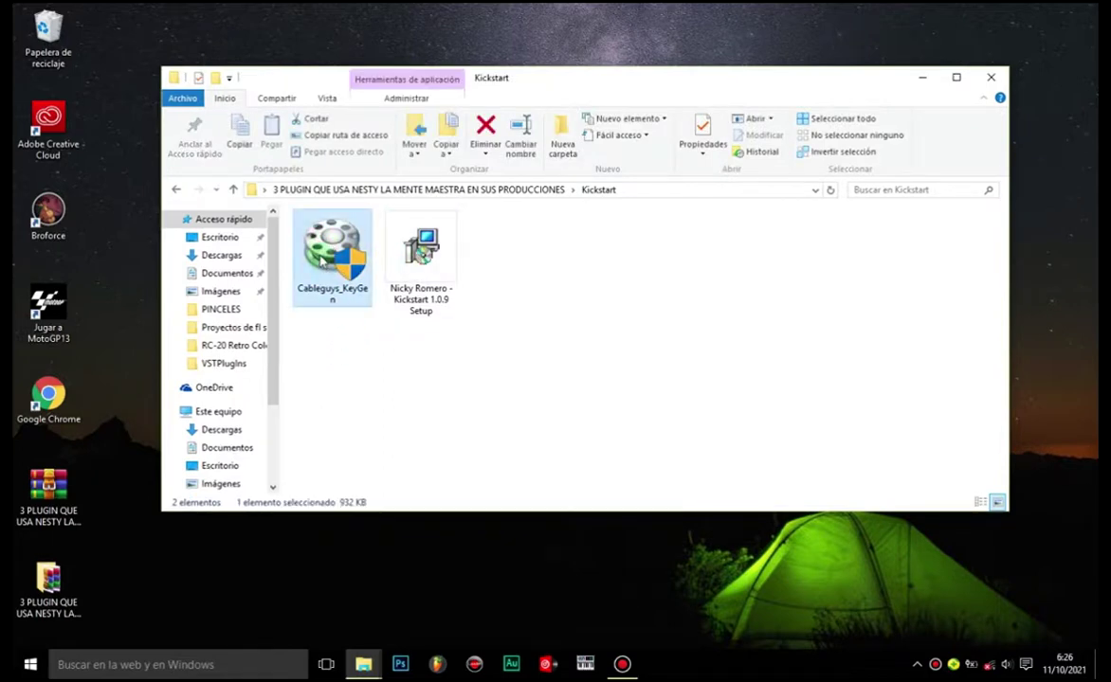
{"action": "key", "text": "Return"}
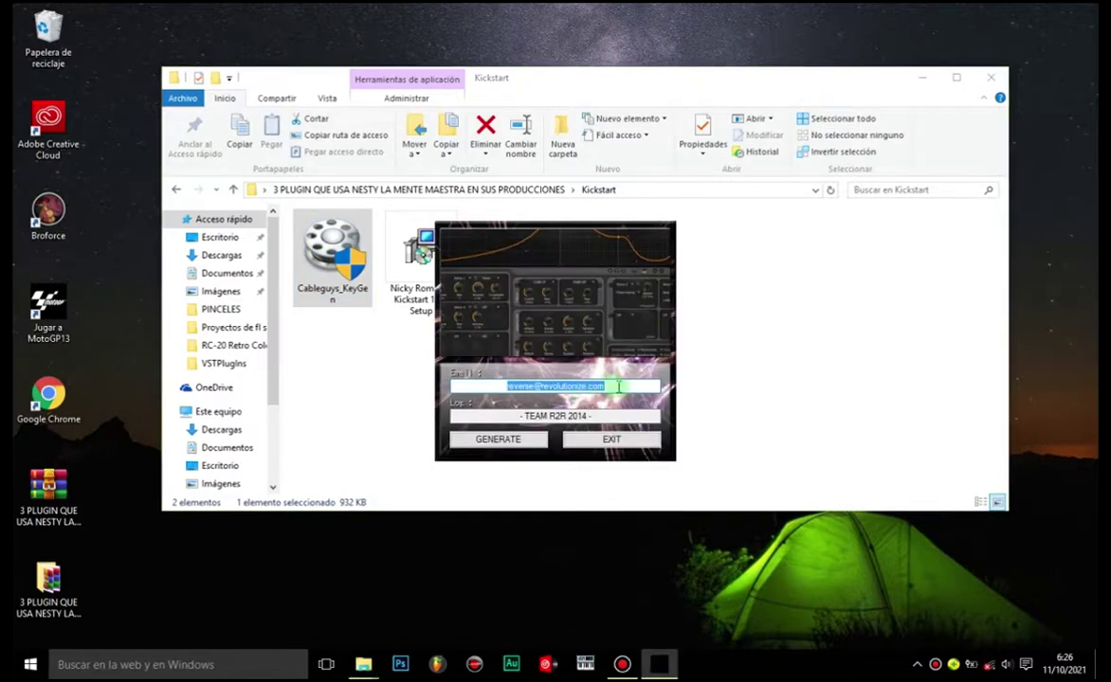
{"action": "key", "text": "BackSpace"}
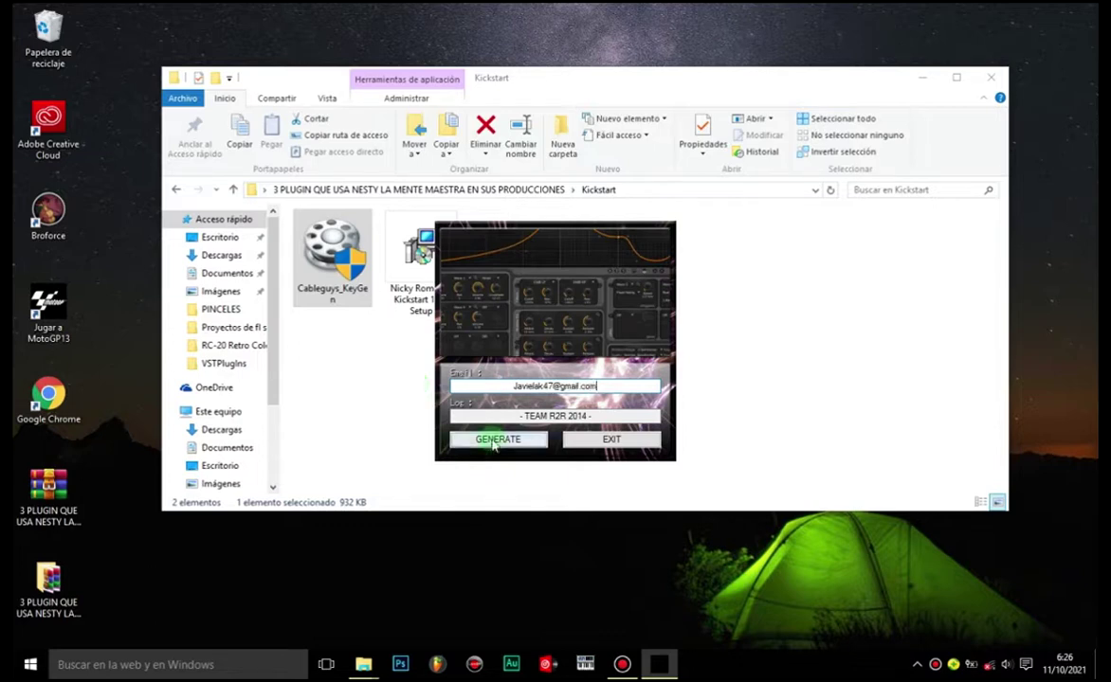
{"action": "left_click", "coordinate": [520, 442]}
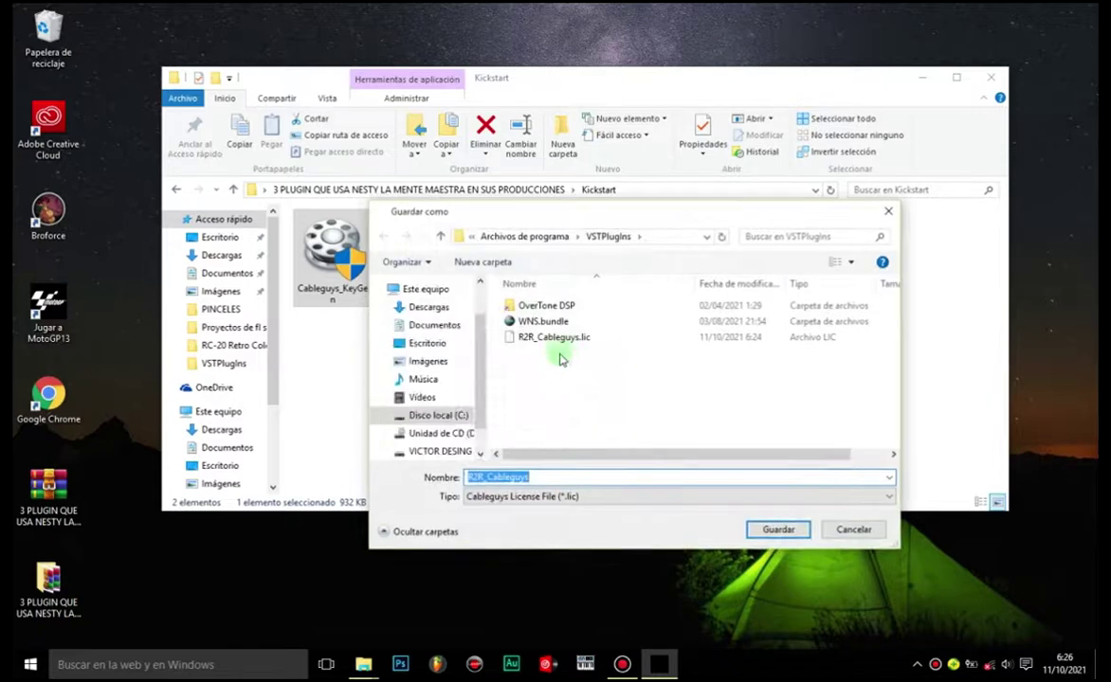
Save the license file as R2R_Cableguys in Archivos de programa\VSTPlugIns on disk C, replacing the existing one, and exit the key generator.
{"action": "left_click", "coordinate": [443, 416]}
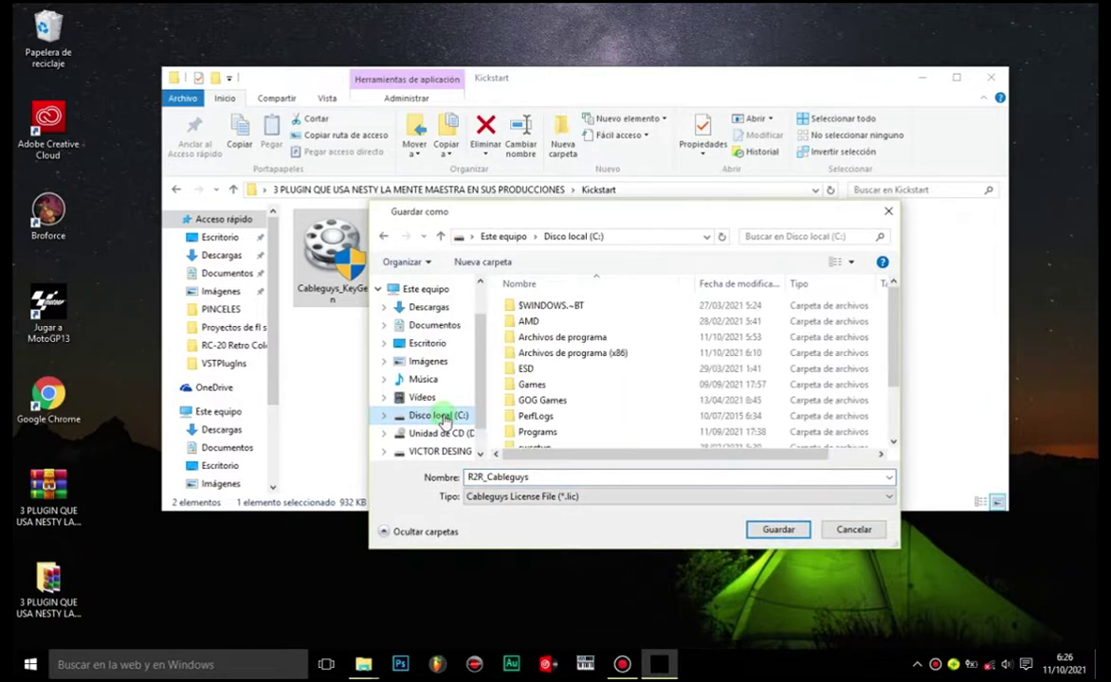
{"action": "double_click", "coordinate": [559, 336]}
{"action": "scroll", "coordinate": [591, 404], "scroll_direction": "down", "scroll_amount": 13}
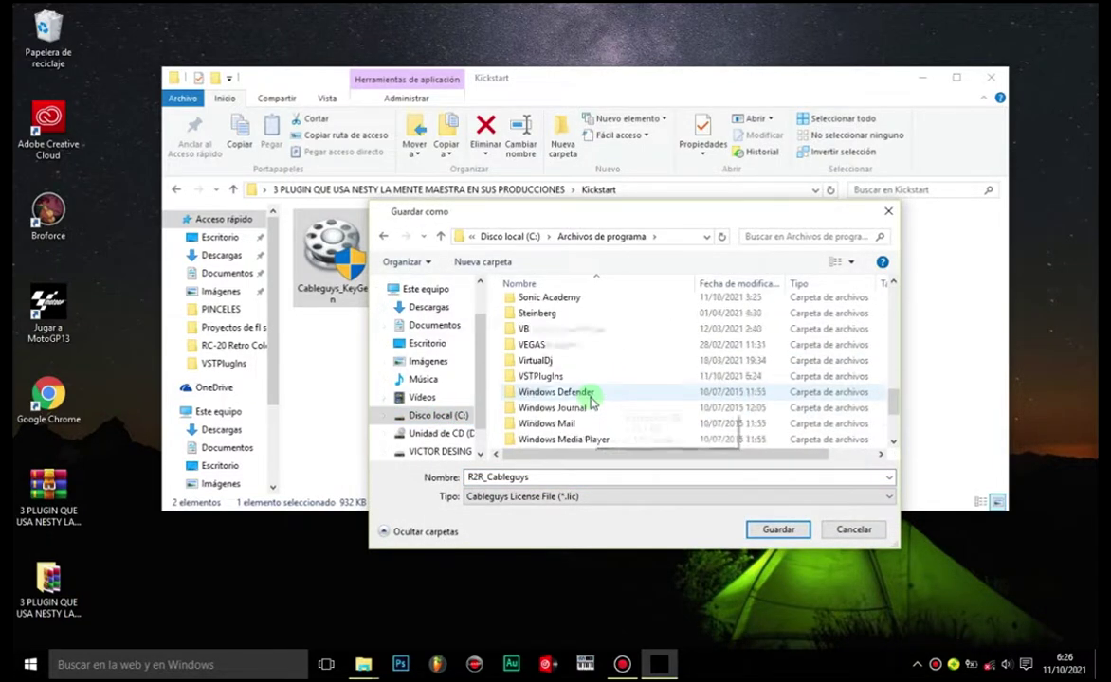
{"action": "double_click", "coordinate": [540, 376]}
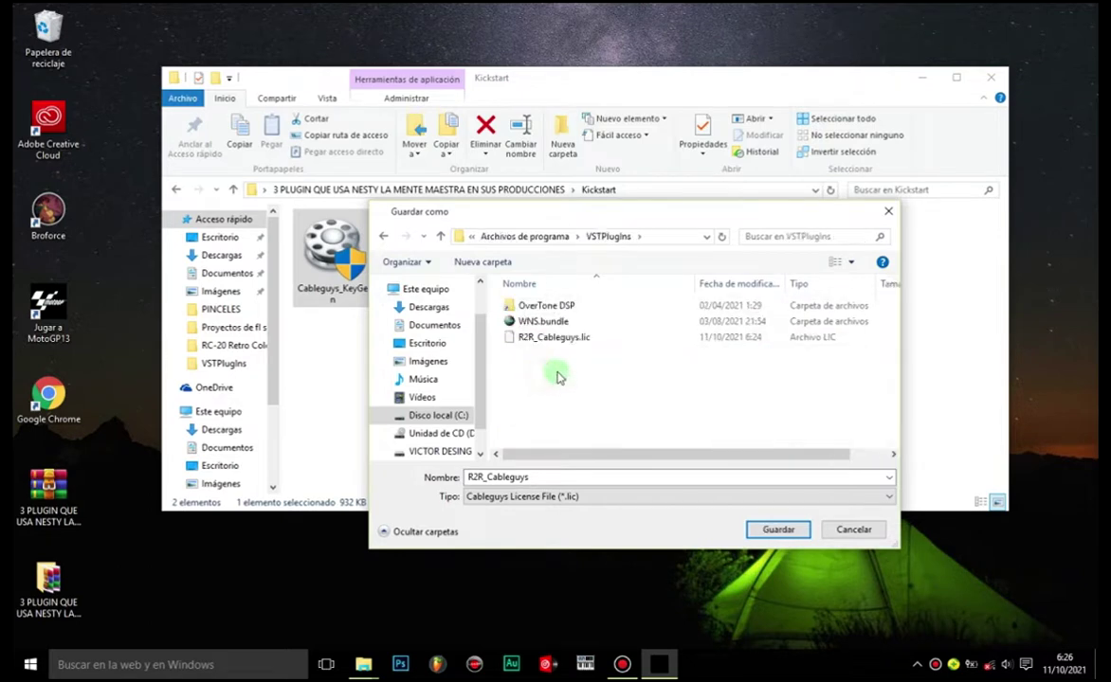
{"action": "left_click", "coordinate": [778, 529]}
{"action": "left_click", "coordinate": [603, 339]}
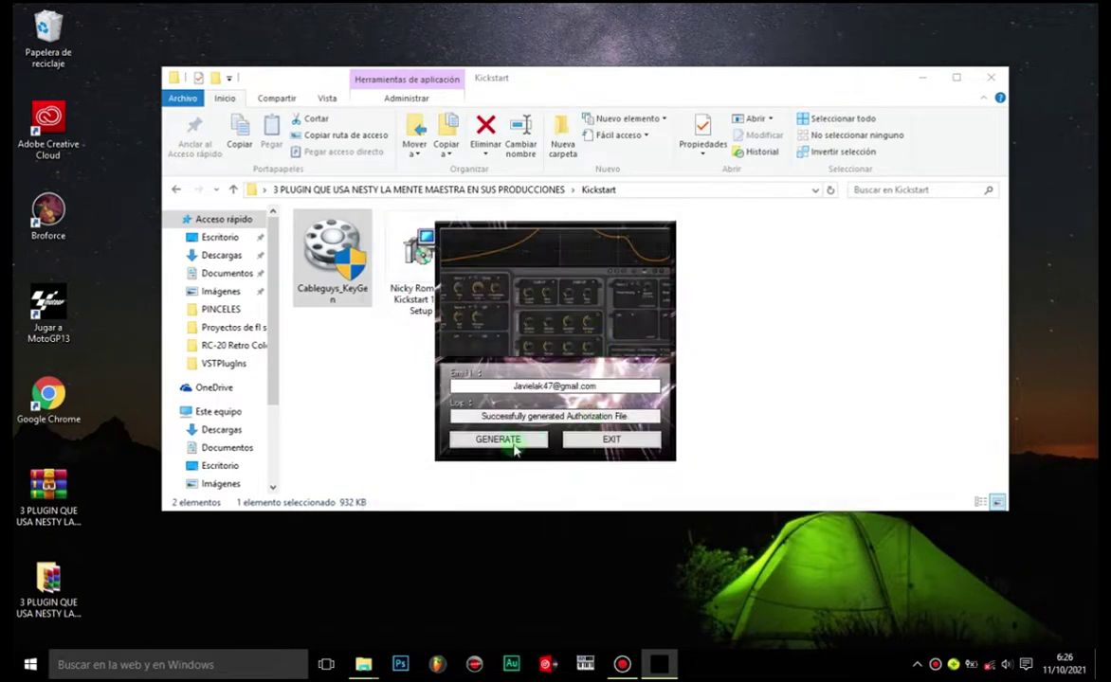
{"action": "left_click", "coordinate": [592, 438]}
{"action": "left_click", "coordinate": [616, 384]}
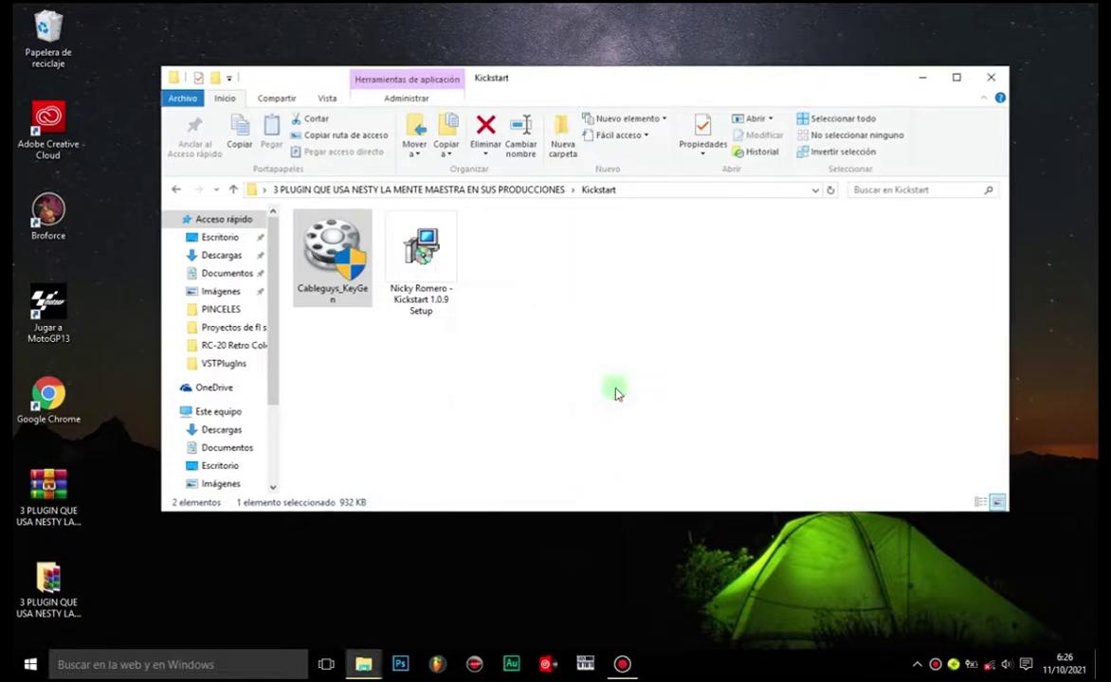
{"action": "key", "text": "super+d"}
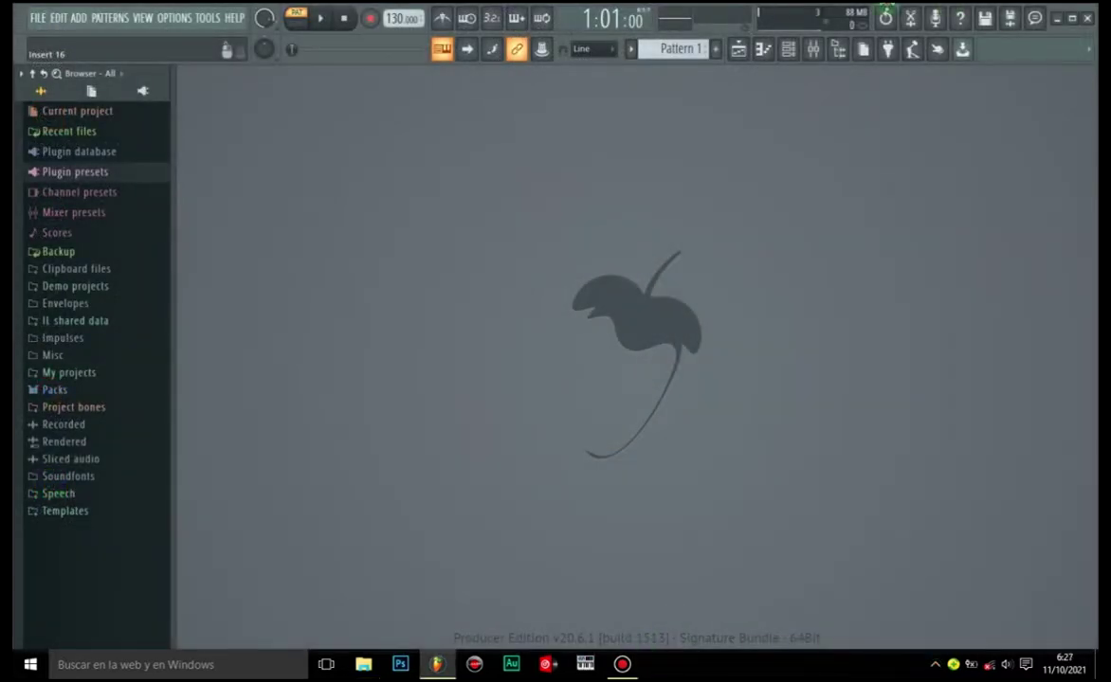
In FL Studio, open the mixer, load Kickstart from the Nasty category into Master slot 1 and close its window.
{"action": "left_click", "coordinate": [801, 49]}
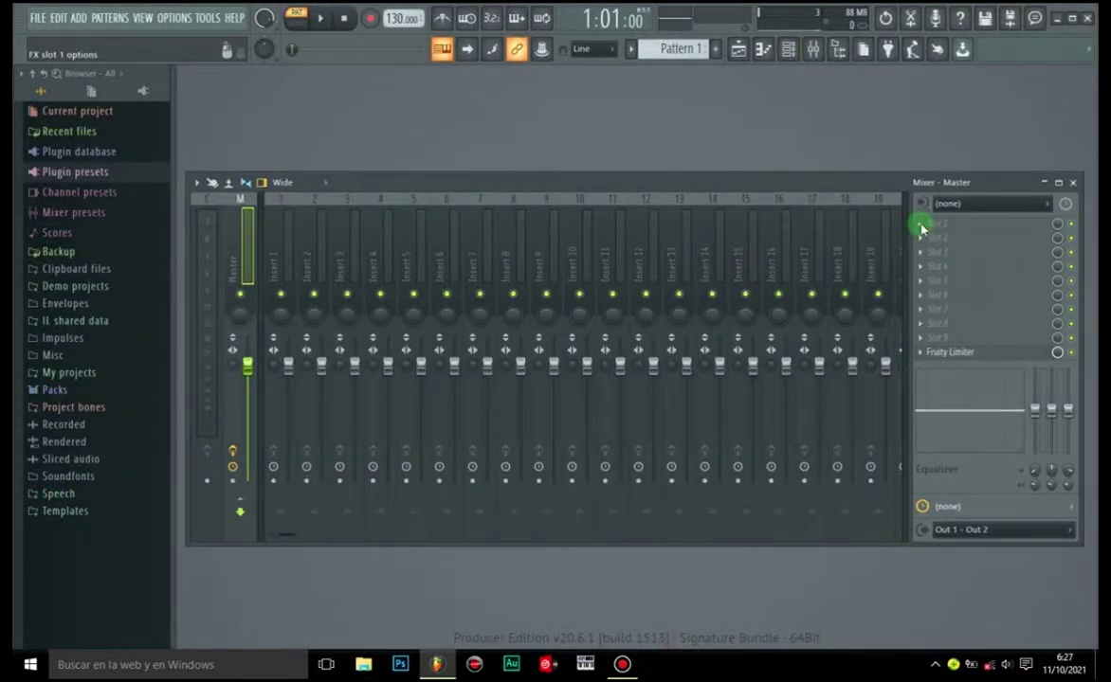
{"action": "left_click", "coordinate": [920, 228]}
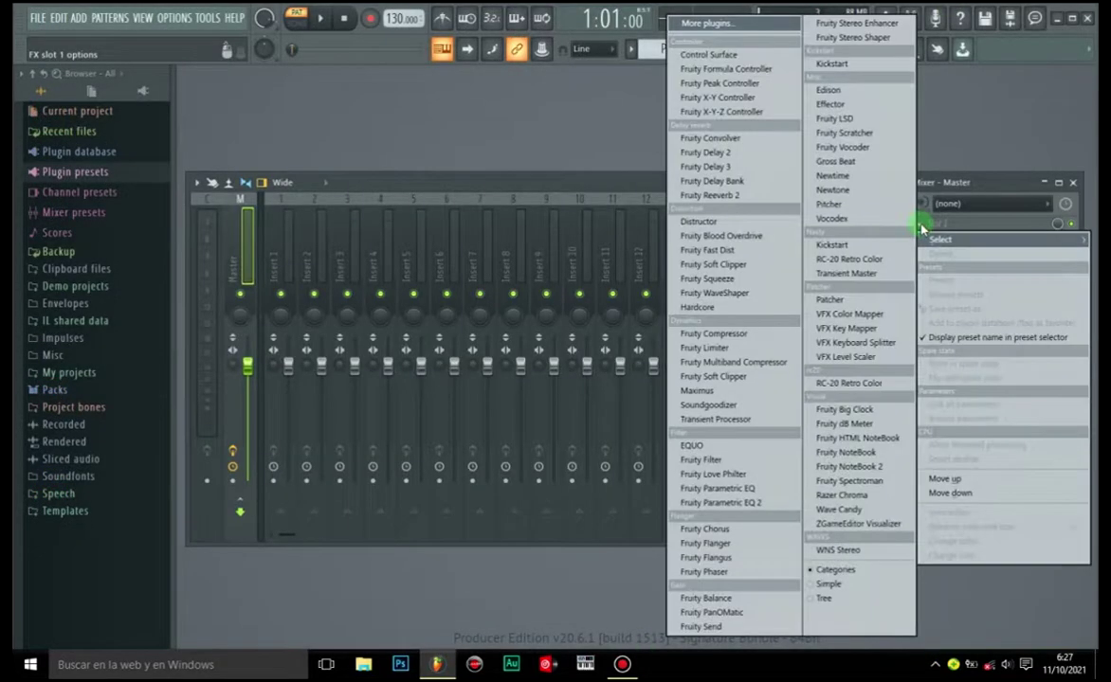
{"action": "left_click", "coordinate": [832, 245]}
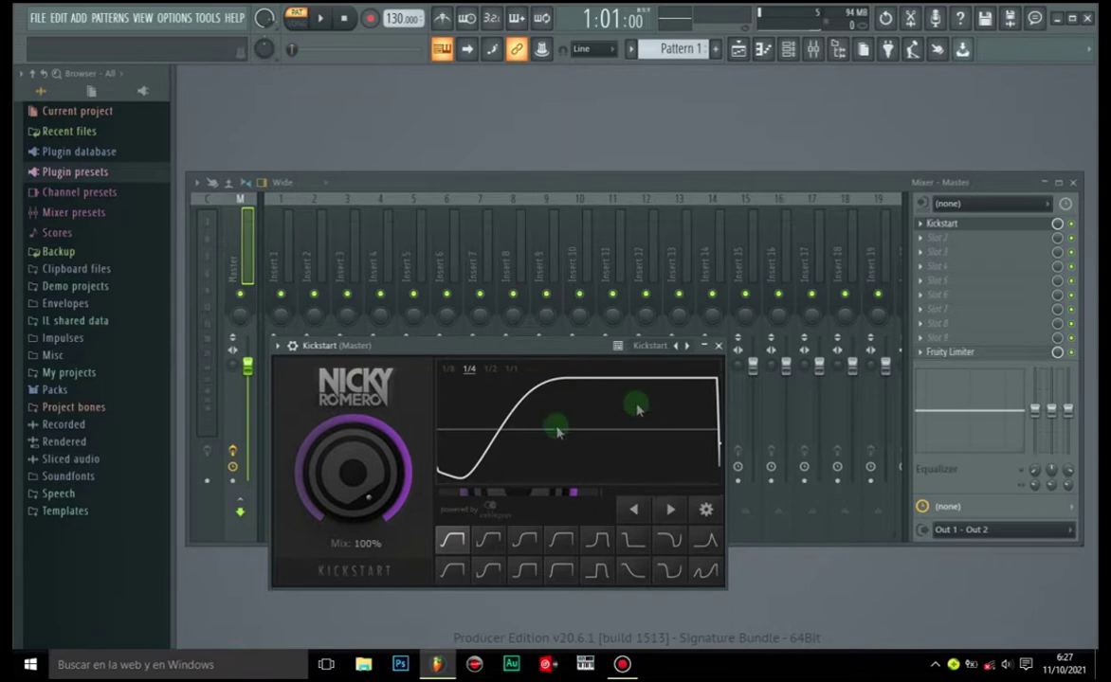
{"action": "left_click", "coordinate": [718, 344]}
Load RC-20 Retro Color from the Nasty category into slot 2 of the Master track and close its window.
{"action": "left_click", "coordinate": [917, 239]}
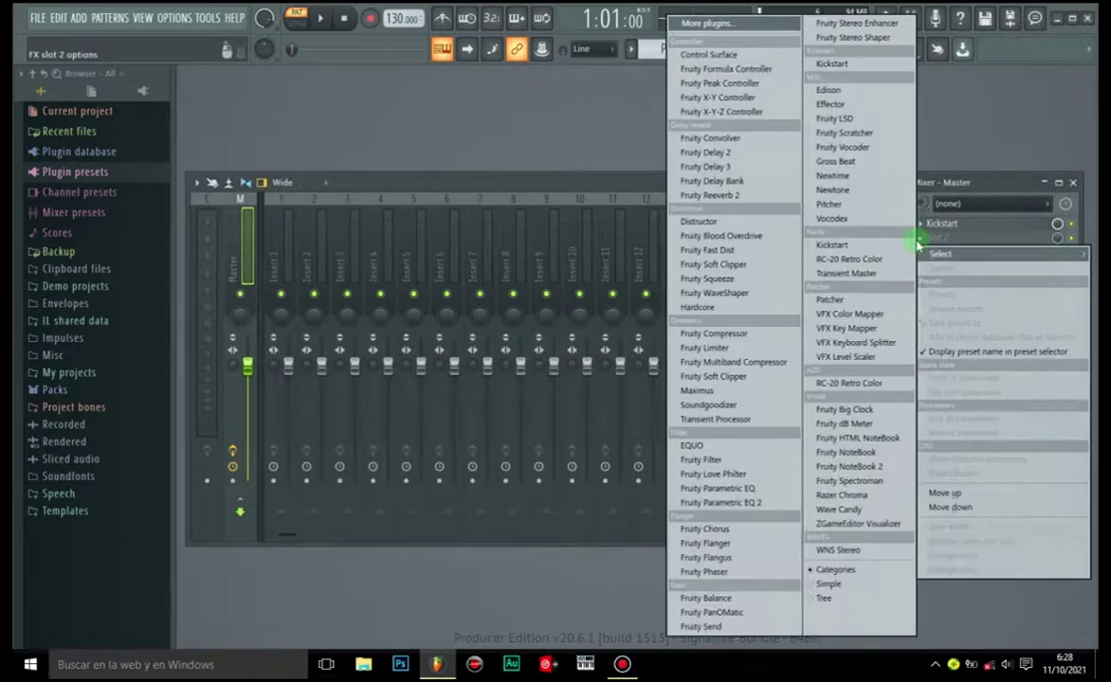
{"action": "left_click", "coordinate": [830, 259]}
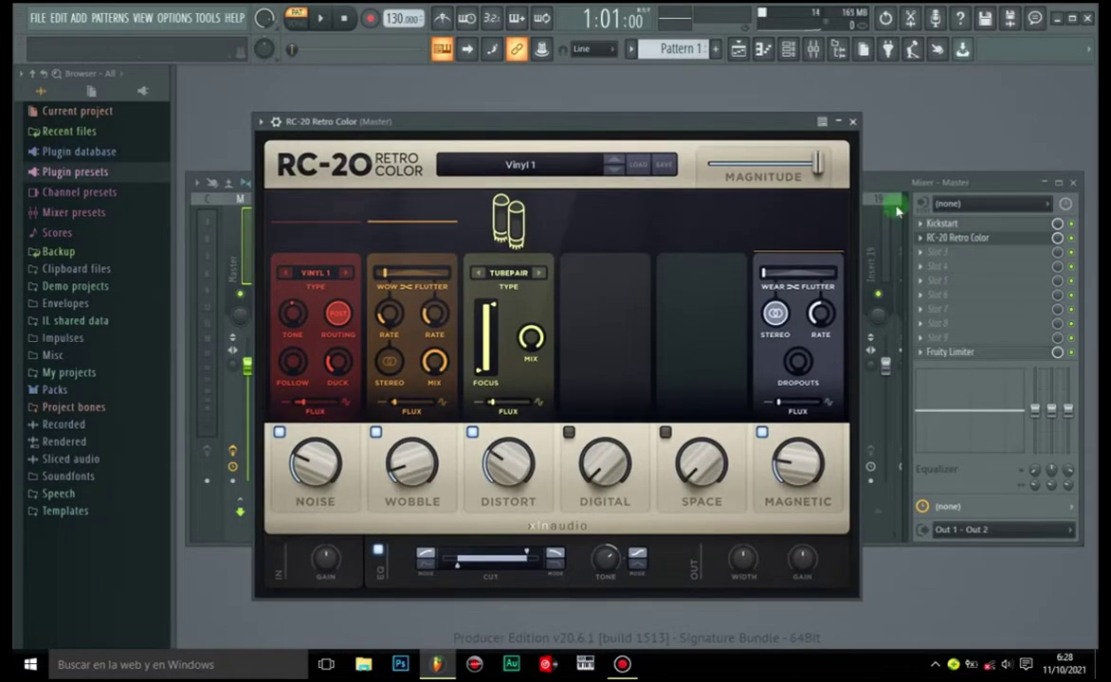
{"action": "left_click", "coordinate": [852, 123]}
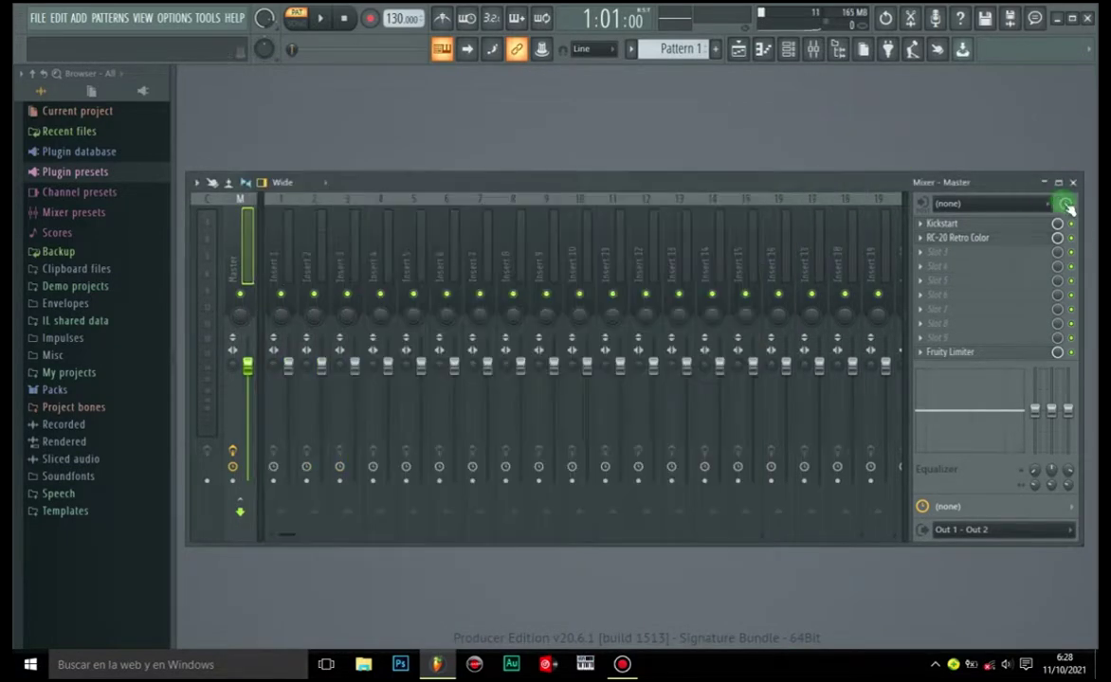
Load Transient Master from the Nasty category into effect slot 3 of the Master track.
{"action": "left_click", "coordinate": [917, 251]}
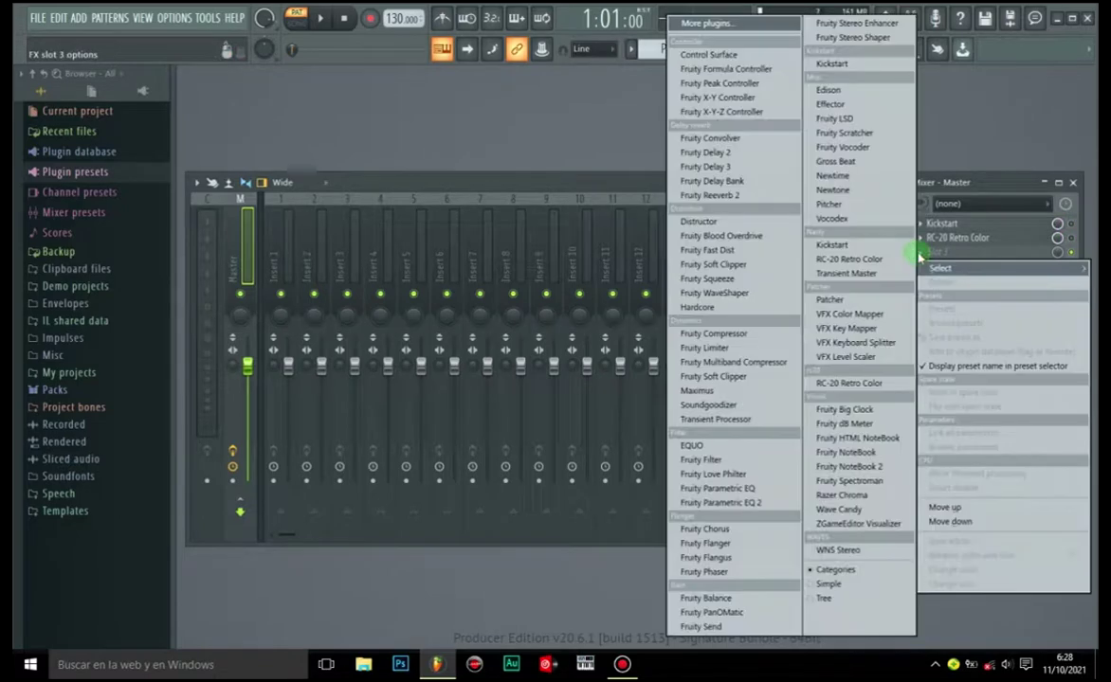
{"action": "left_click", "coordinate": [846, 275]}
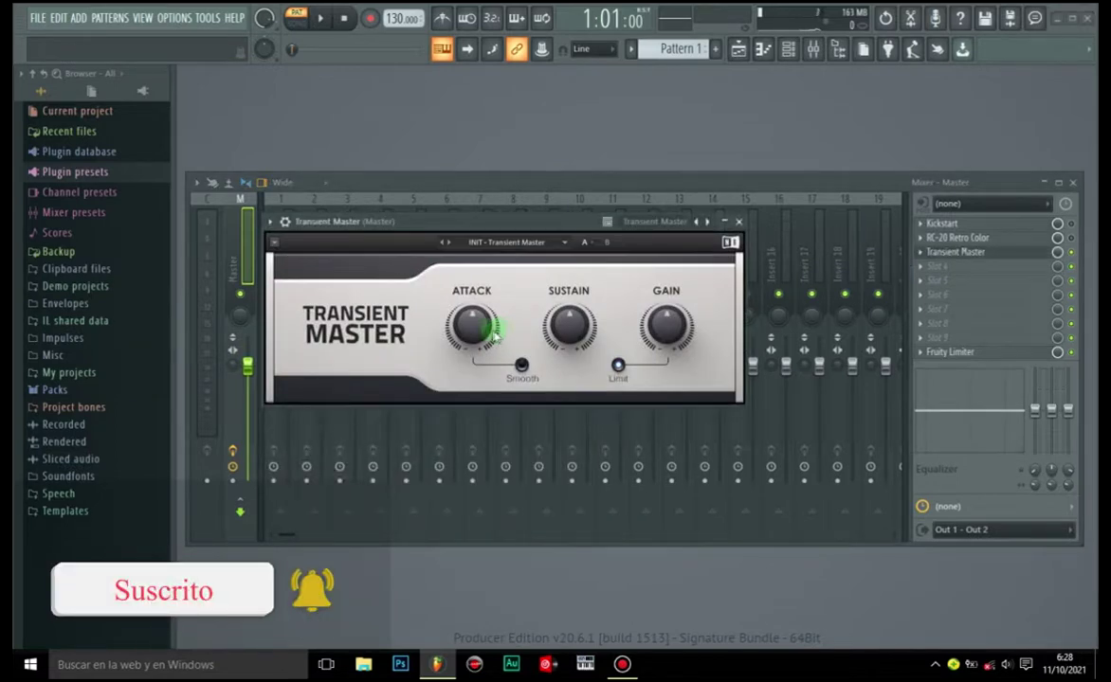
{"action": "left_click", "coordinate": [1080, 254]}
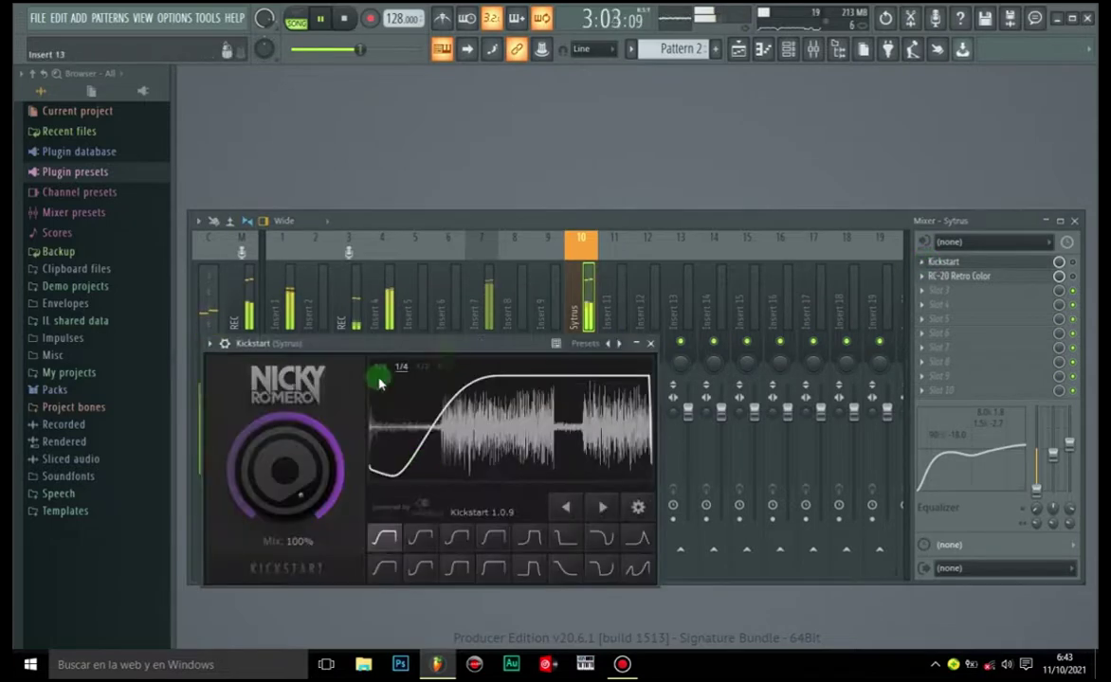
Enable Kickstart on the Sytrus mixer track, open it and keep its Mix at 100% while the song plays.
{"action": "left_click", "coordinate": [1077, 272]}
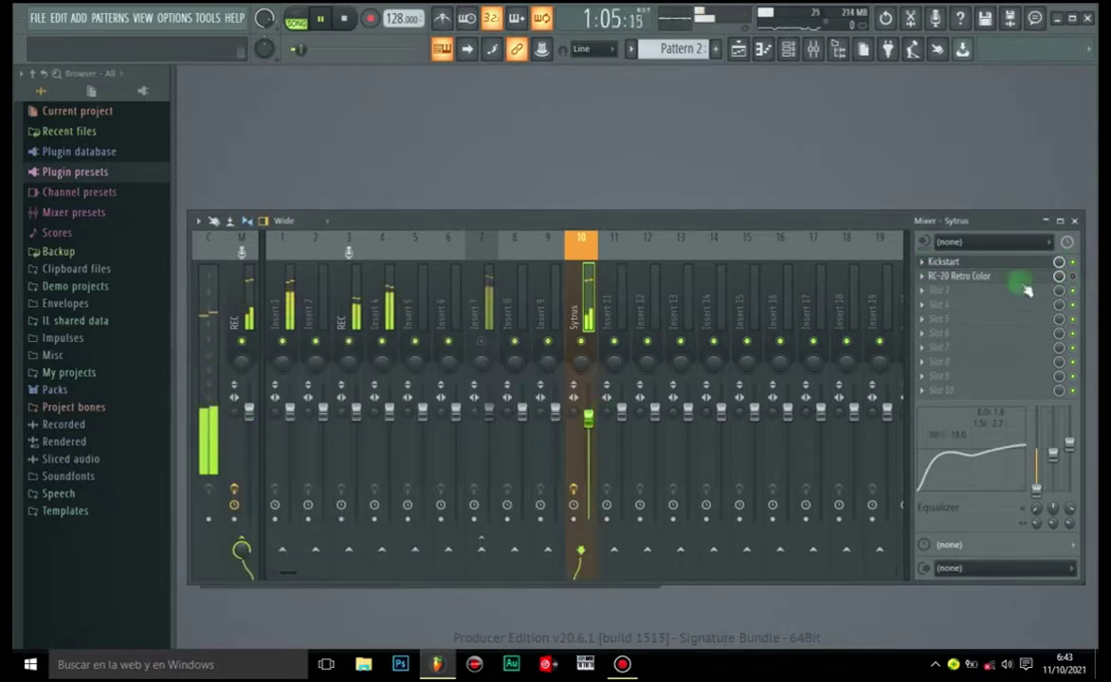
{"action": "left_click", "coordinate": [942, 262]}
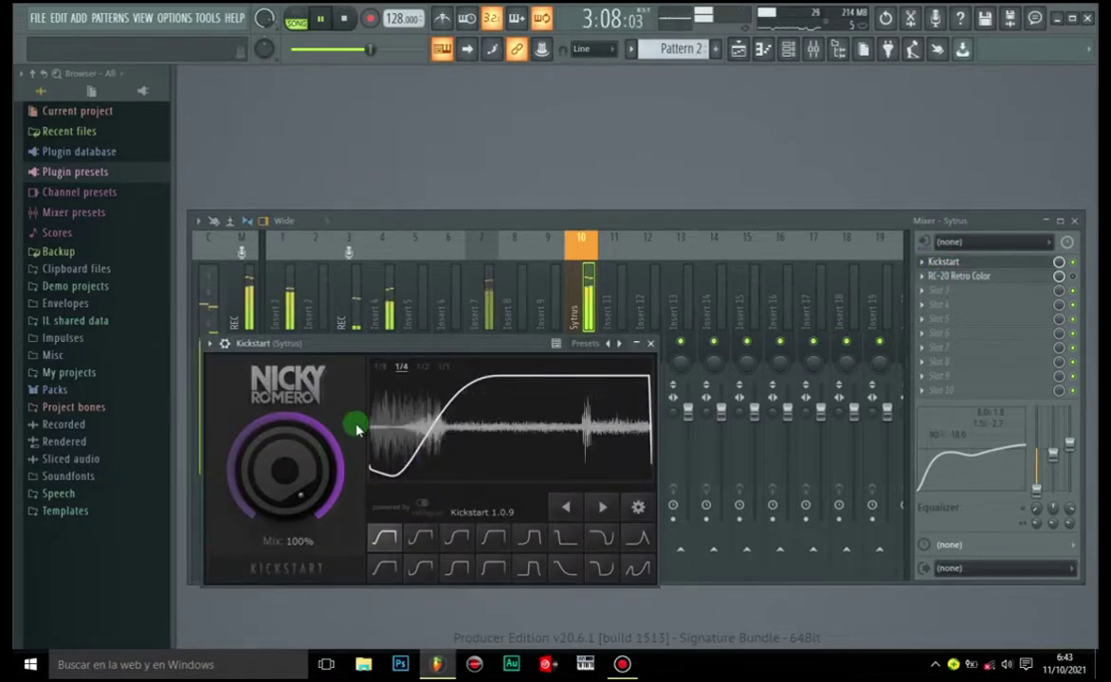
{"action": "mouse_move", "coordinate": [284, 469]}
{"action": "left_mouse_down"}
{"action": "mouse_move", "coordinate": [284, 515]}
{"action": "mouse_move", "coordinate": [284, 446]}
{"action": "left_mouse_up"}
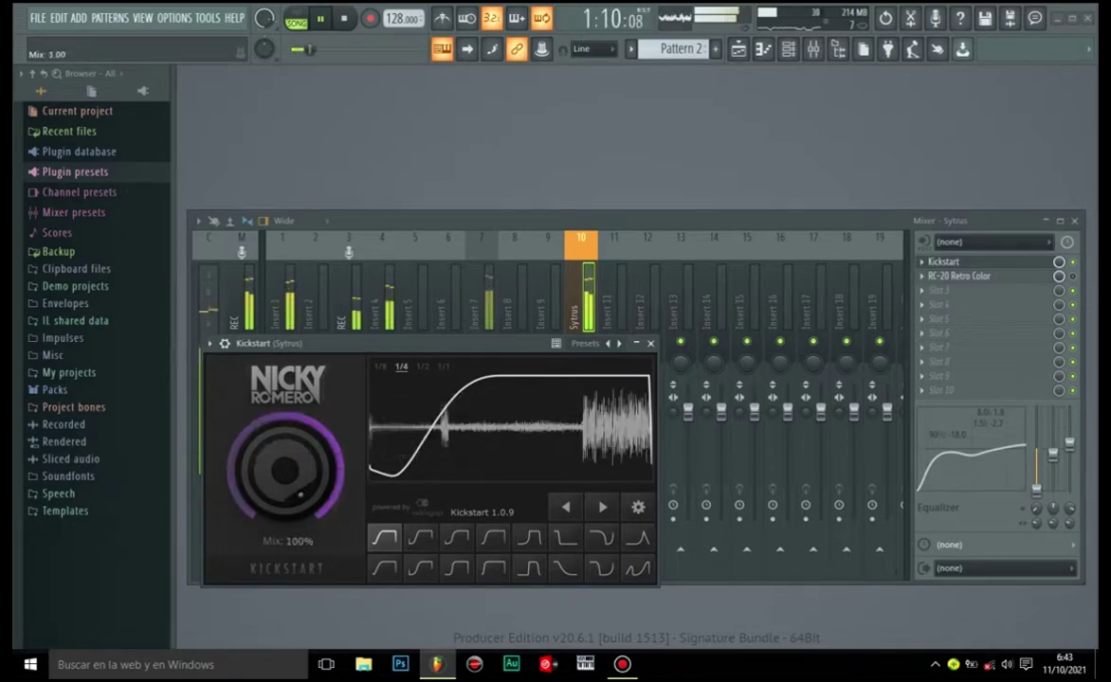
Audition Kickstart's curves, including Nice & Tight, High Chain, Subbass Chain, Short Kick, Hardstyle Rhythm FX and Quick Chain.
{"action": "left_click", "coordinate": [421, 567]}
{"action": "left_click", "coordinate": [417, 540]}
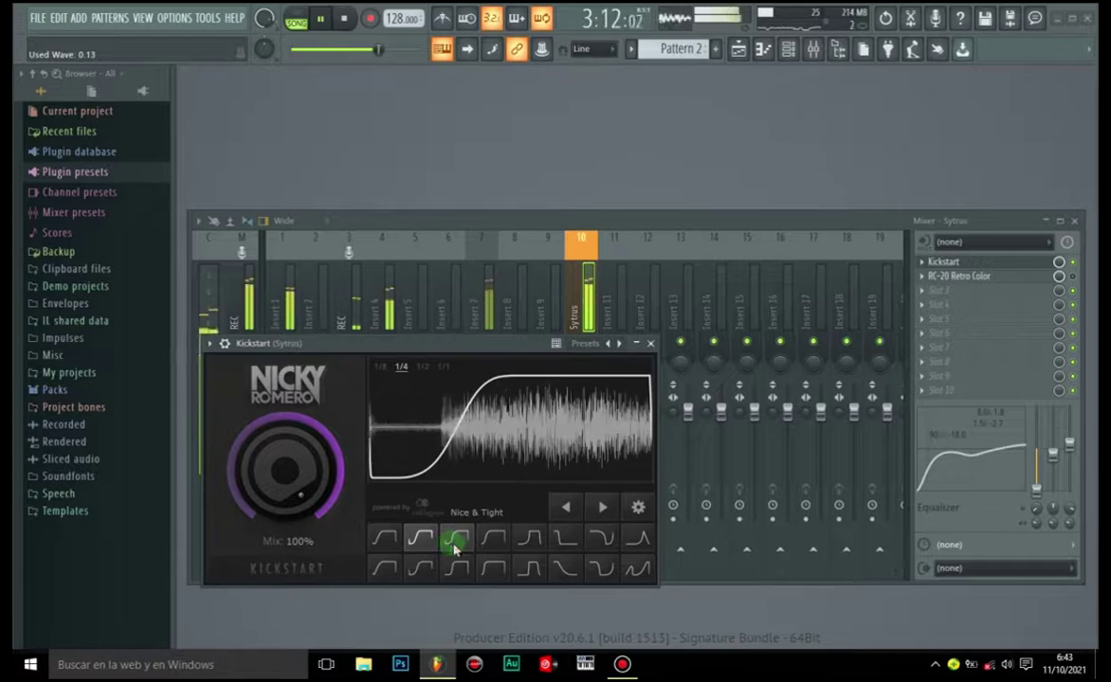
{"action": "left_click", "coordinate": [455, 545]}
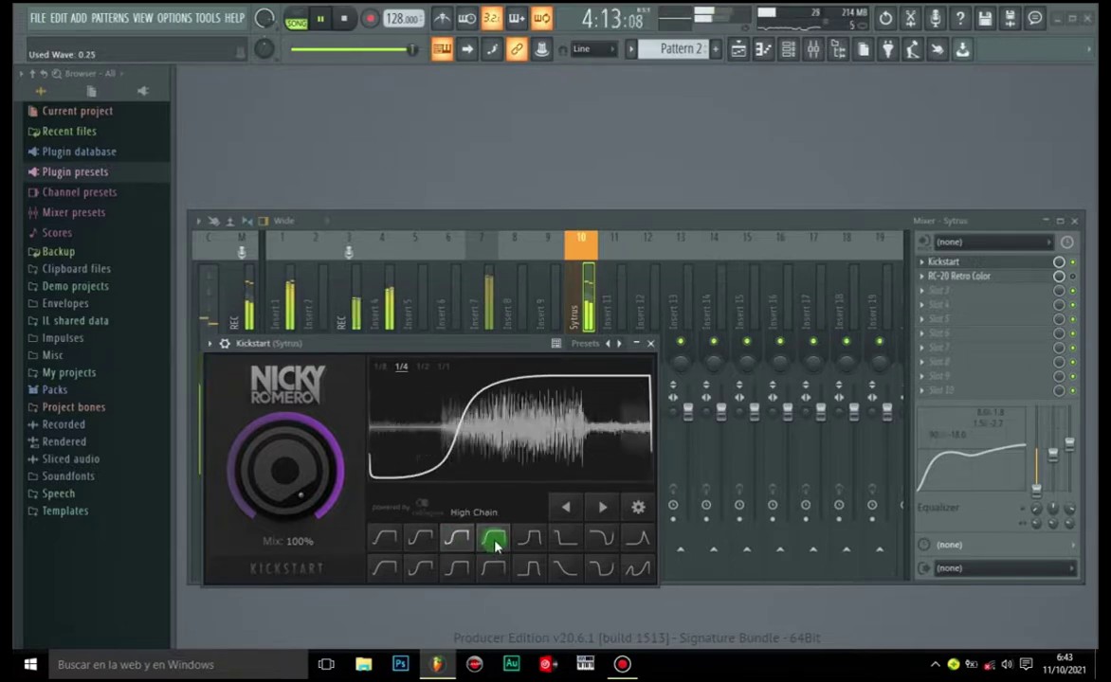
{"action": "left_click", "coordinate": [494, 541]}
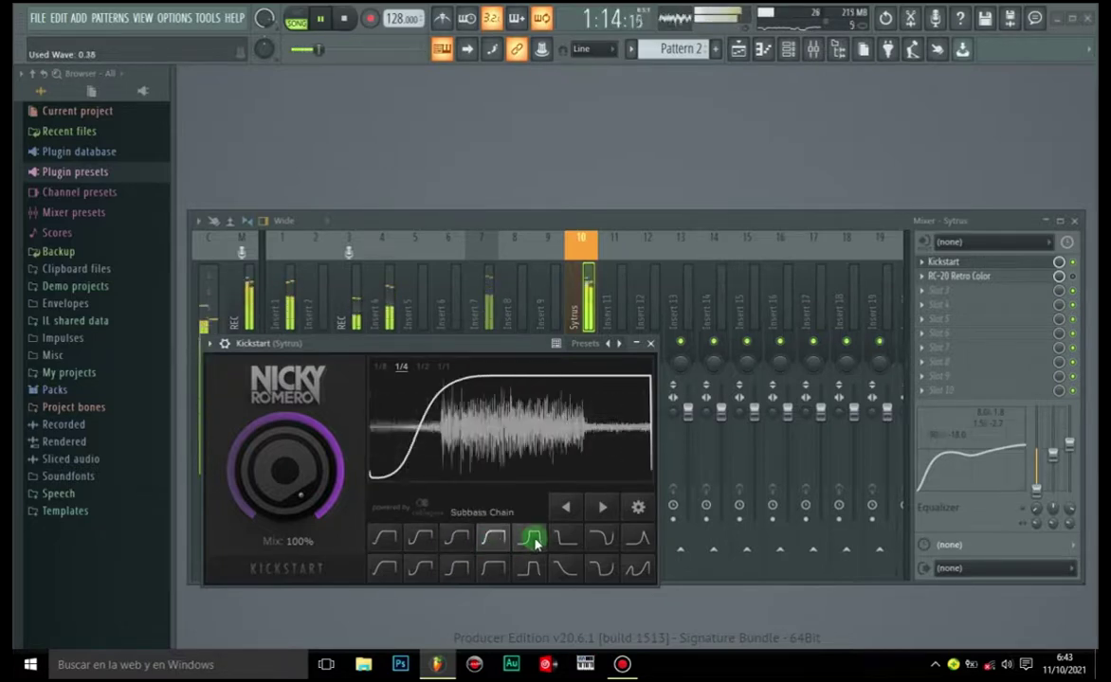
{"action": "left_click", "coordinate": [531, 541]}
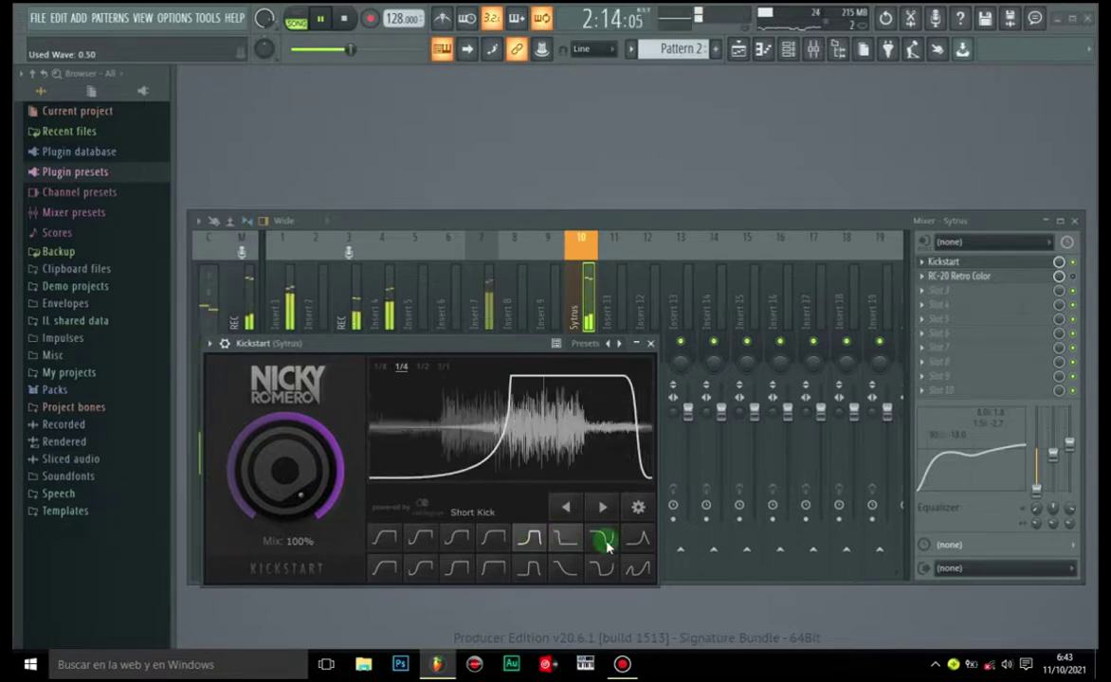
{"action": "left_click", "coordinate": [565, 540]}
{"action": "left_click", "coordinate": [607, 541]}
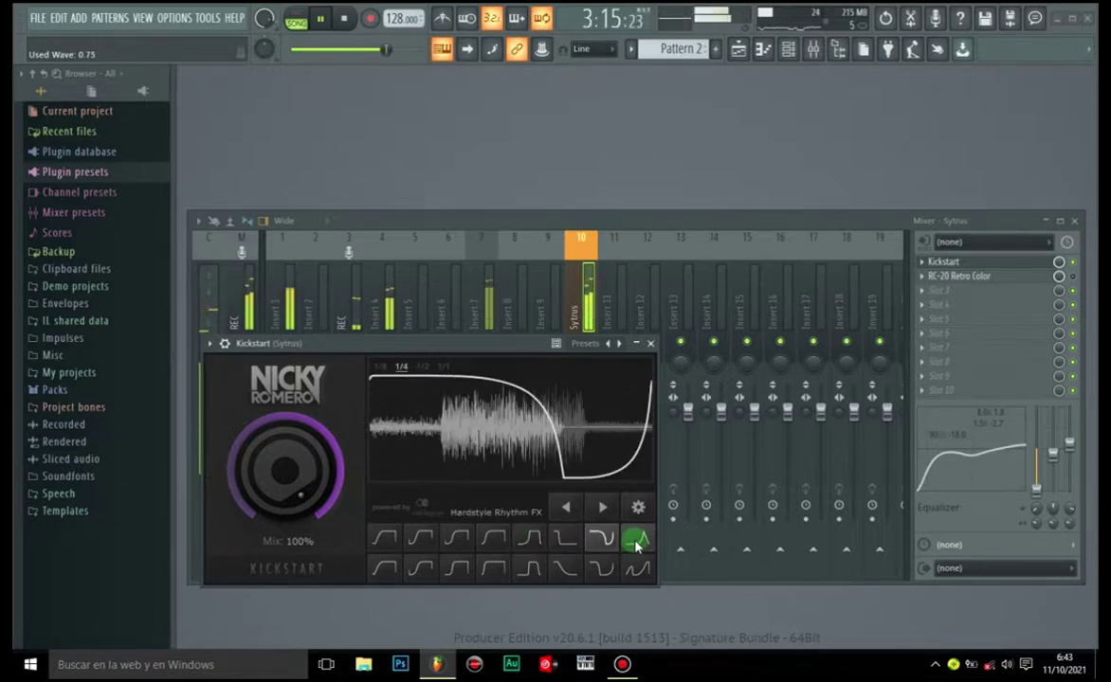
{"action": "left_click", "coordinate": [637, 538]}
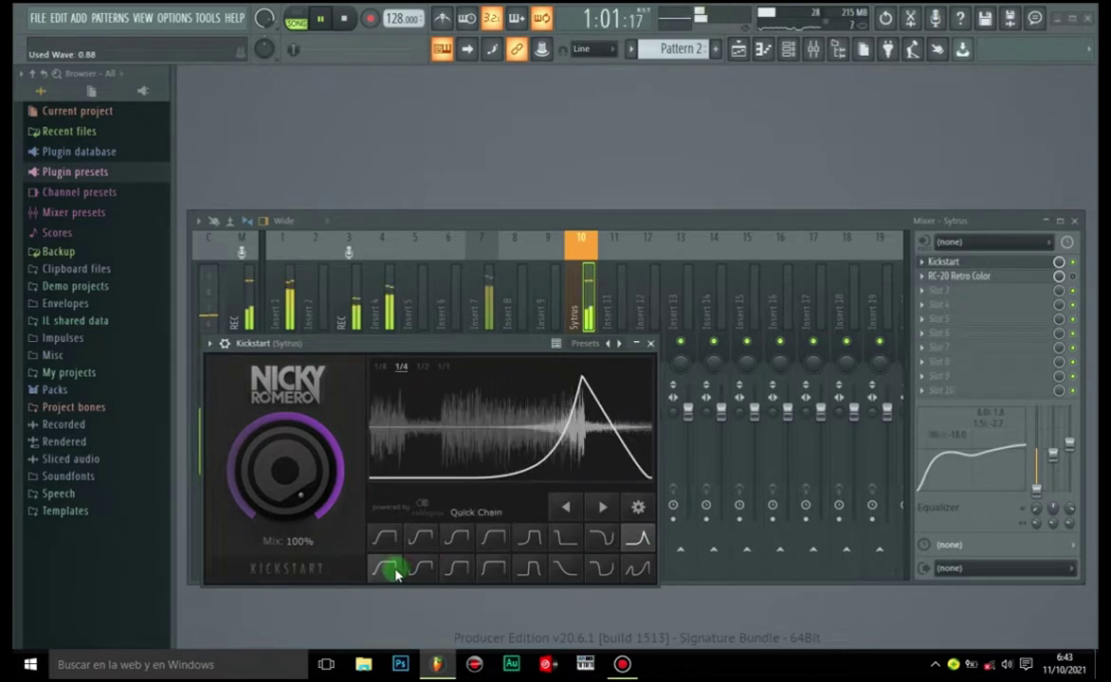
Choose the first curve of Kickstart's second row, set the Mix to 68% and close the plugin.
{"action": "left_click", "coordinate": [389, 568]}
{"action": "left_click_drag", "start_coordinate": [260, 458], "coordinate": [286, 471]}
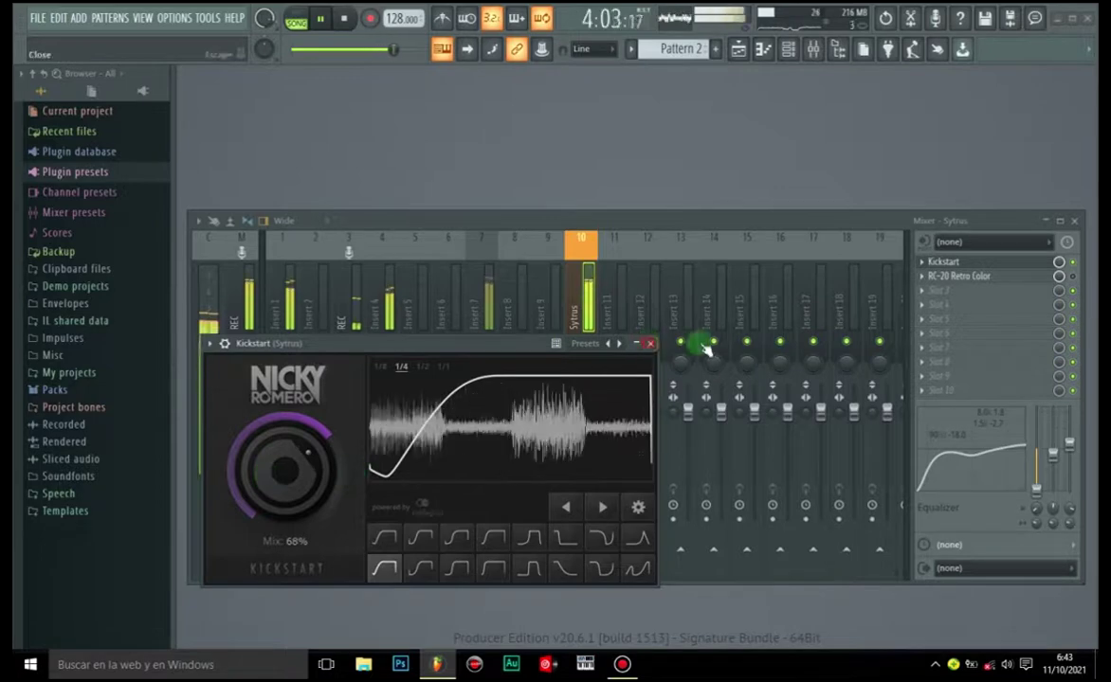
{"action": "left_click", "coordinate": [650, 343]}
Open RC-20 Retro Color on the Sytrus mixer track and raise its Noise and Wobble amounts slightly.
{"action": "left_click", "coordinate": [985, 277]}
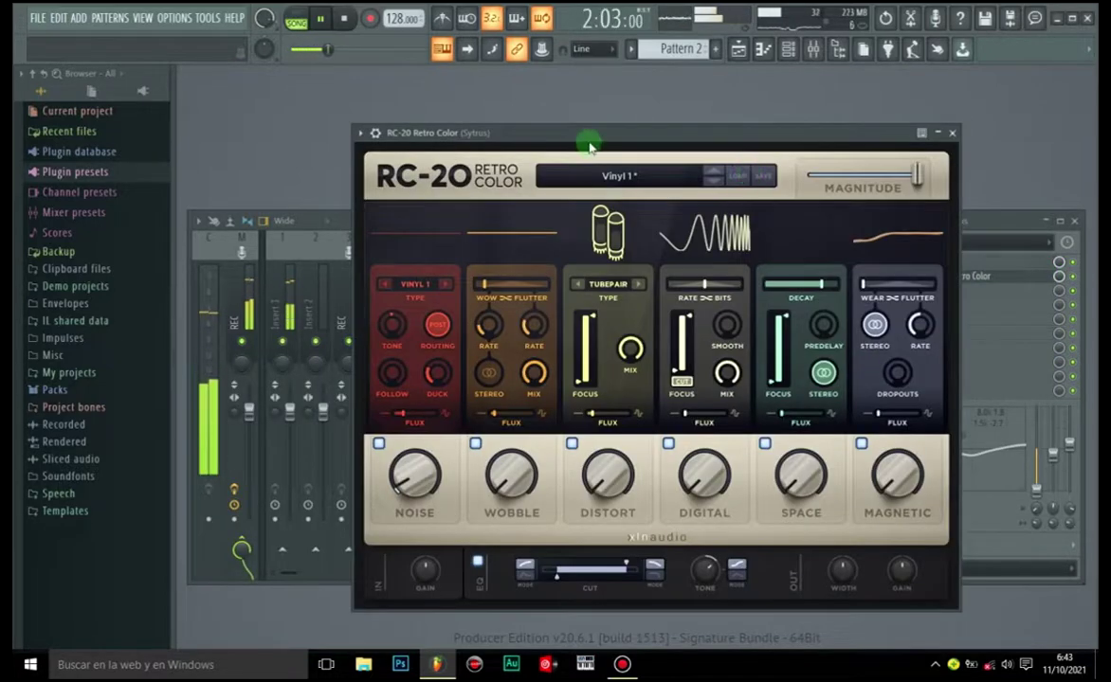
{"action": "left_click_drag", "start_coordinate": [589, 144], "coordinate": [575, 138]}
{"action": "left_click_drag", "start_coordinate": [401, 436], "coordinate": [523, 379]}
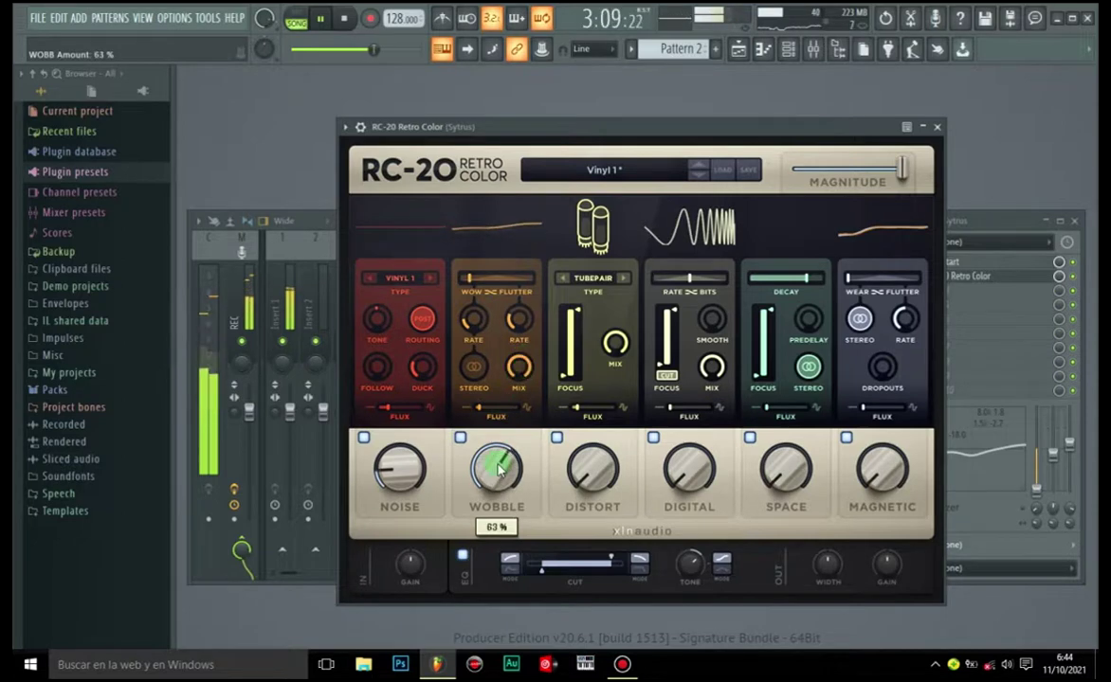
{"action": "mouse_move", "coordinate": [499, 466]}
{"action": "left_mouse_down"}
{"action": "mouse_move", "coordinate": [533, 488]}
{"action": "mouse_move", "coordinate": [507, 486]}
{"action": "left_mouse_up"}
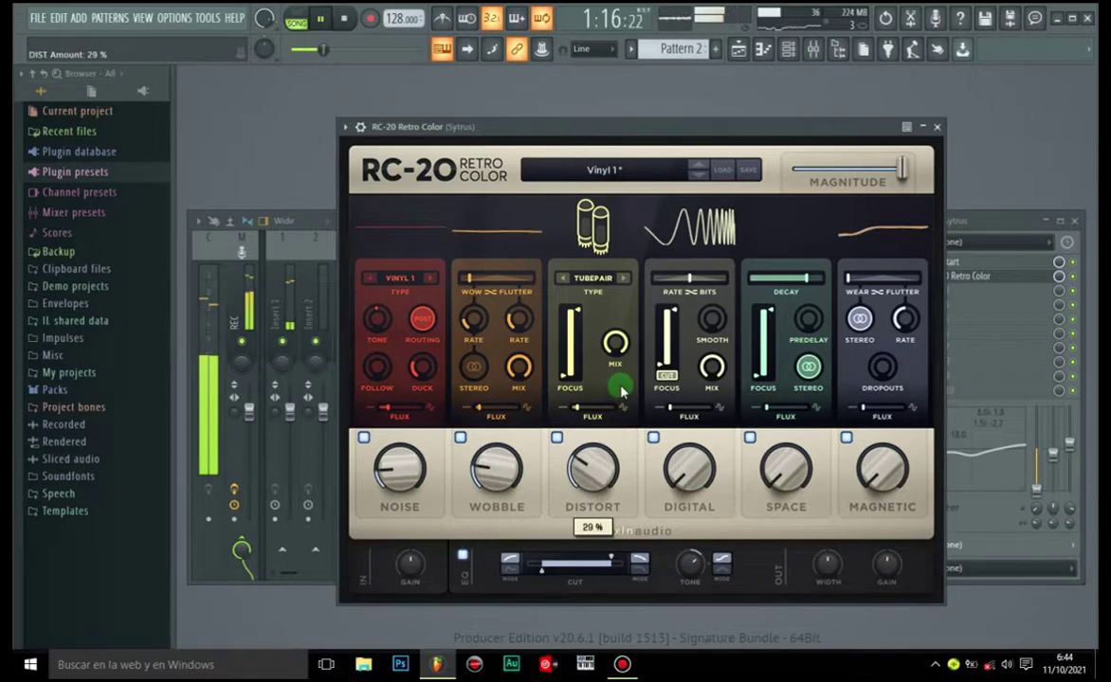
In RC-20, set Distort to a low amount, raise the Space amount and set Digital to 13%.
{"action": "left_click_drag", "start_coordinate": [607, 457], "coordinate": [607, 474]}
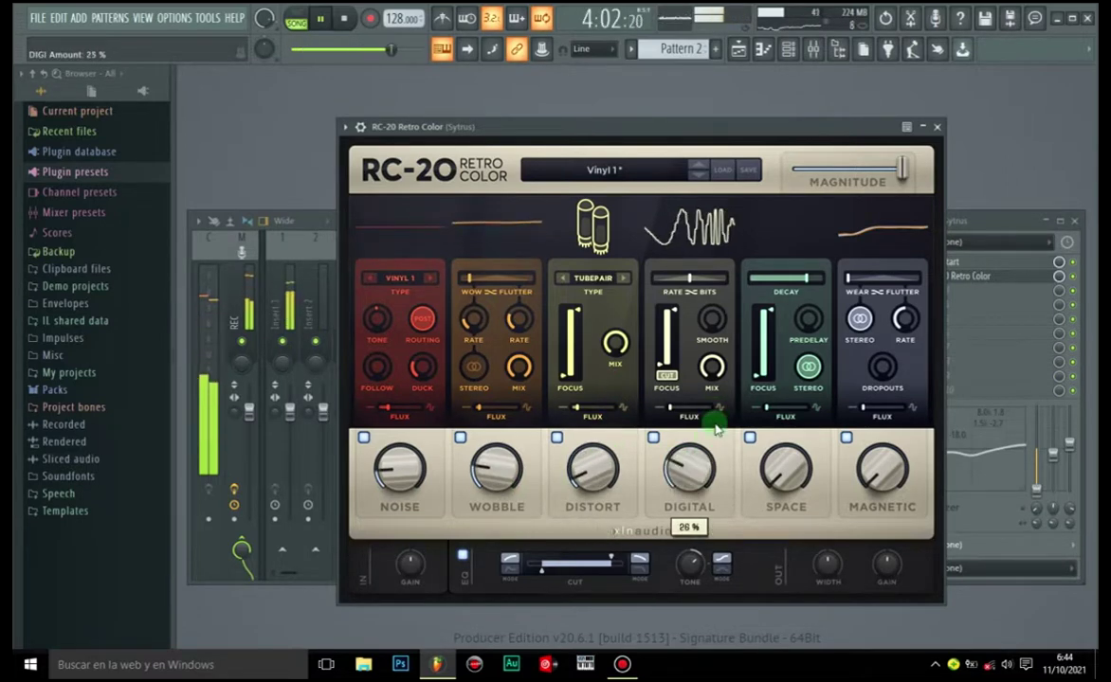
{"action": "left_click_drag", "start_coordinate": [717, 435], "coordinate": [713, 452]}
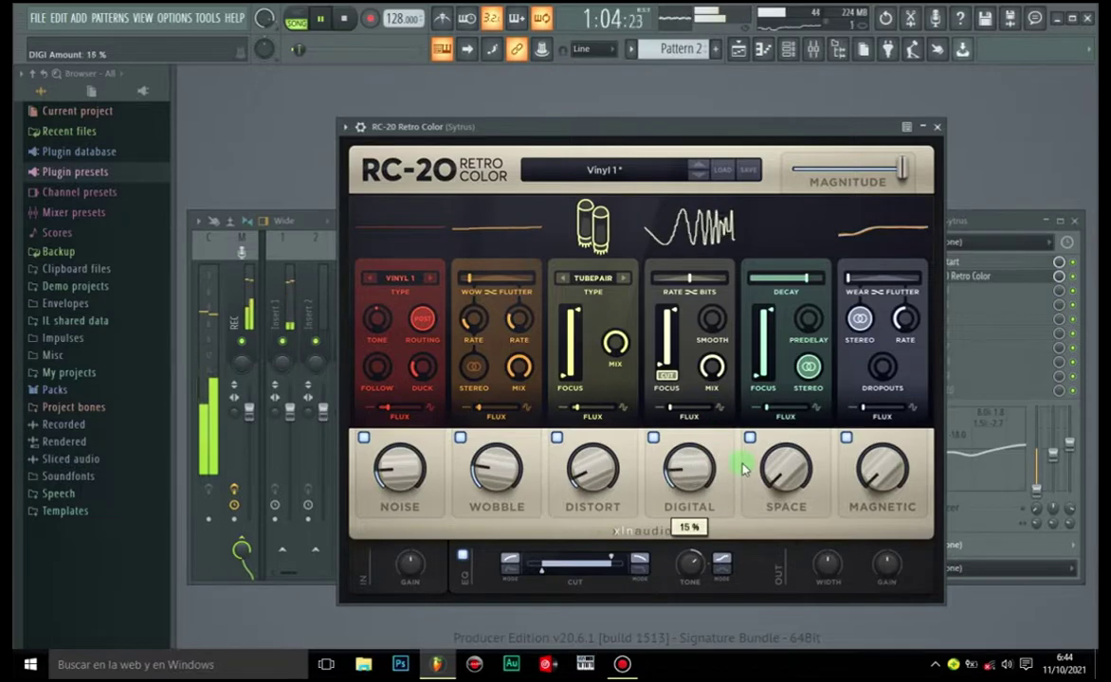
{"action": "left_click_drag", "start_coordinate": [786, 469], "coordinate": [784, 453]}
{"action": "left_click_drag", "start_coordinate": [784, 455], "coordinate": [785, 474]}
{"action": "left_click_drag", "start_coordinate": [689, 474], "coordinate": [719, 496]}
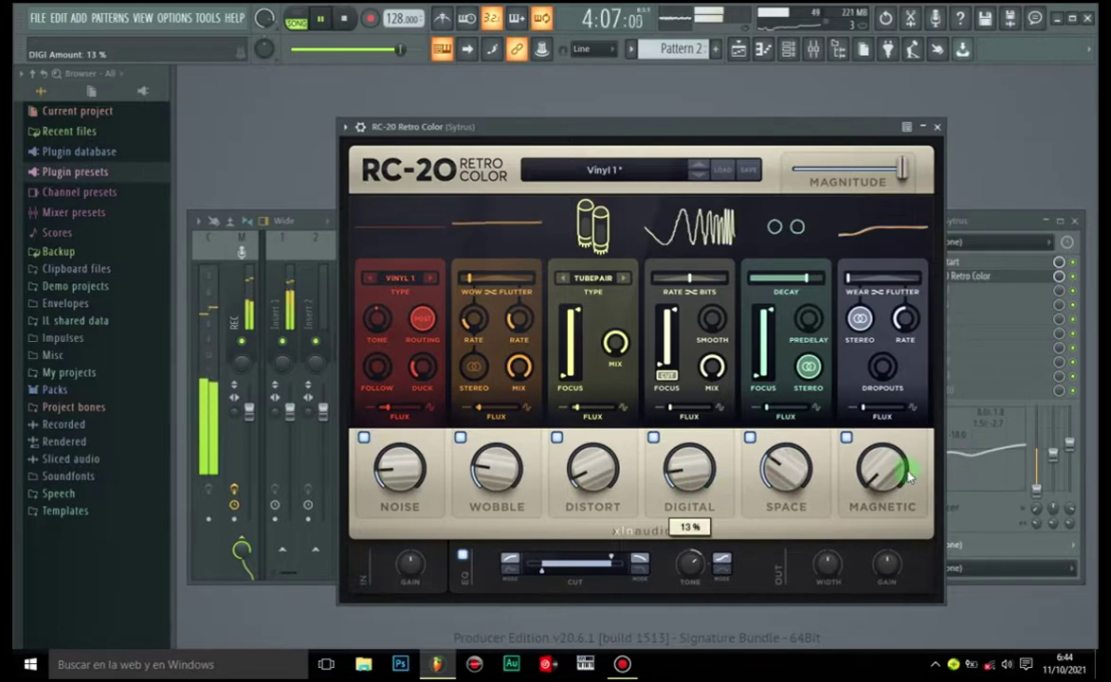
Try RC-20's Magnetic amount at 75%, return it to minimum and set the Space amount to 27%.
{"action": "left_click_drag", "start_coordinate": [882, 466], "coordinate": [799, 389]}
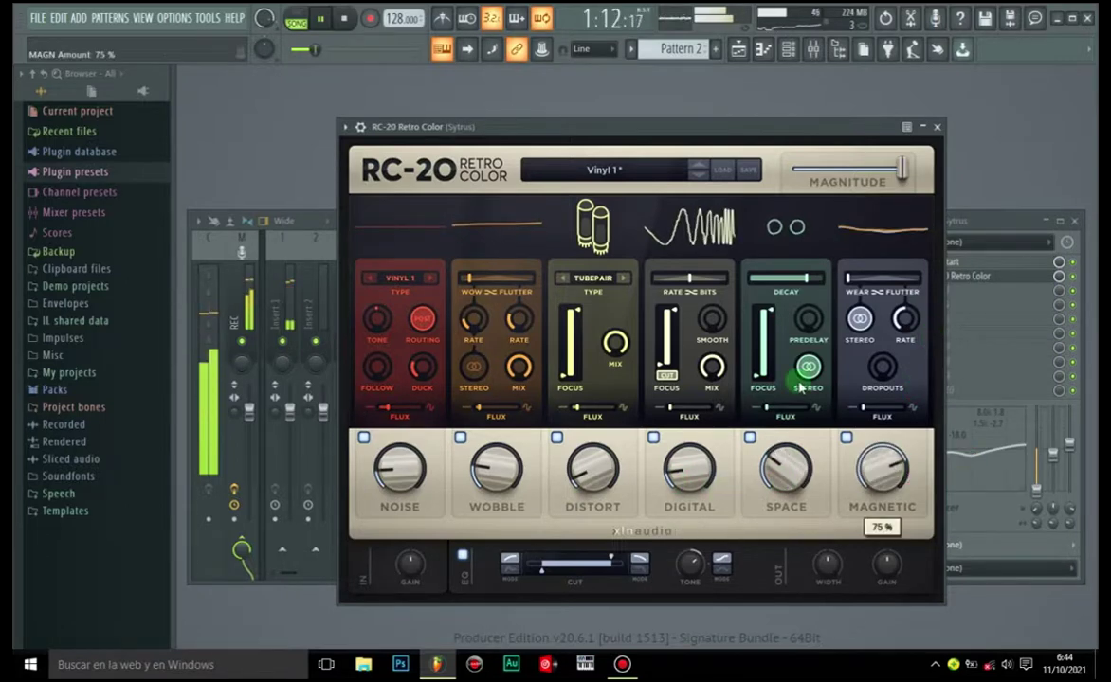
{"action": "left_click_drag", "start_coordinate": [785, 466], "coordinate": [777, 479]}
{"action": "left_click", "coordinate": [836, 239]}
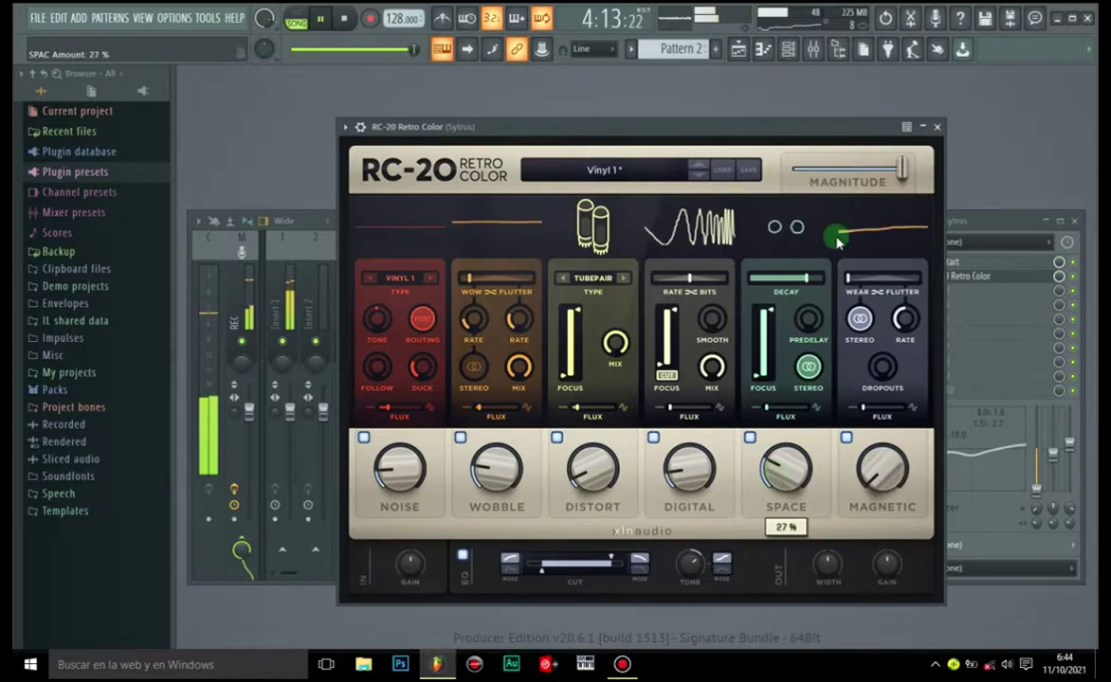
Select the Insert 7 mixer track, set Transient Master's Sustain to -54% and close the plugin window.
{"action": "left_click", "coordinate": [482, 345]}
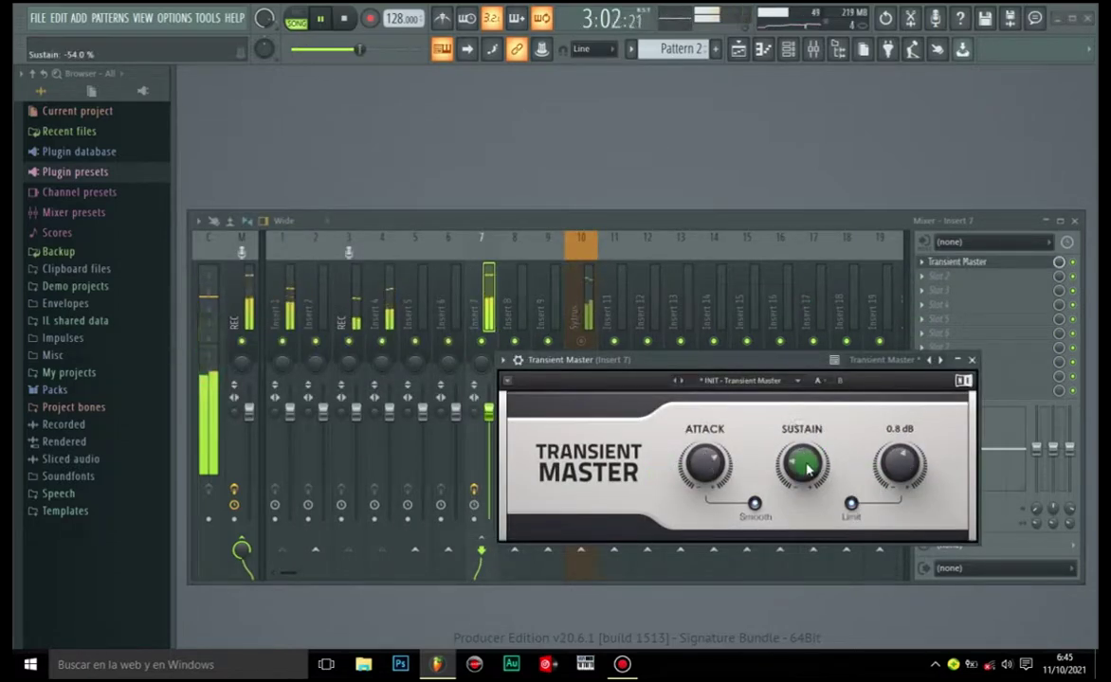
{"action": "left_click_drag", "start_coordinate": [801, 445], "coordinate": [801, 462]}
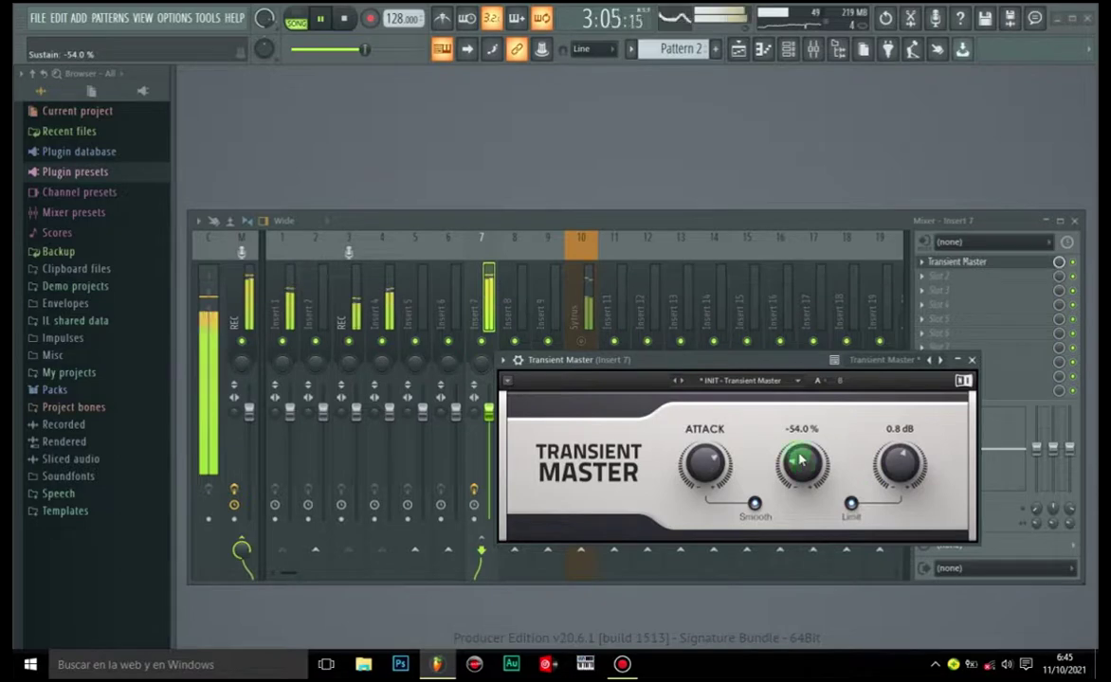
{"action": "key", "text": "Escape"}
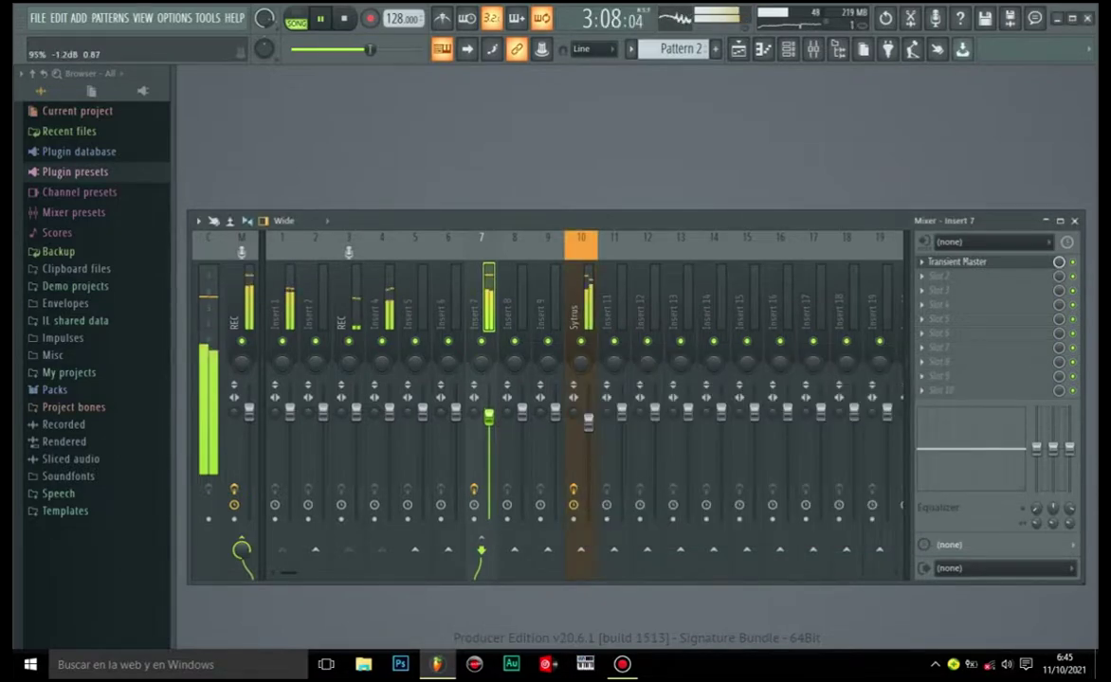
Show the channel rack and stop the song playback.
{"action": "left_click", "coordinate": [787, 48]}
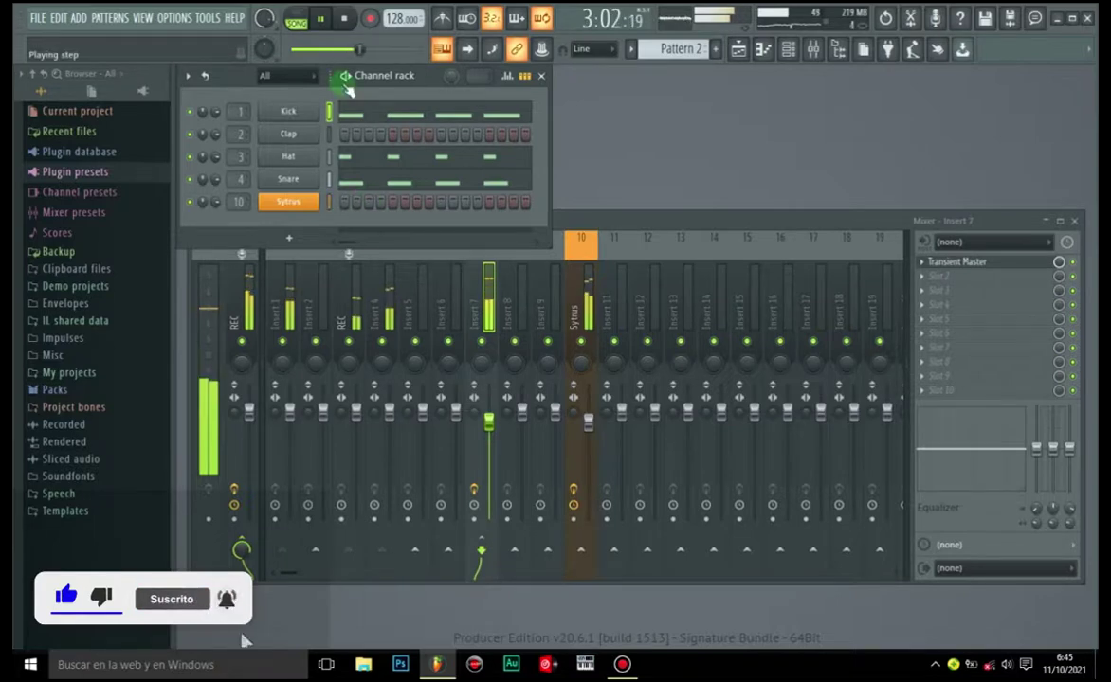
{"action": "left_click", "coordinate": [346, 19]}
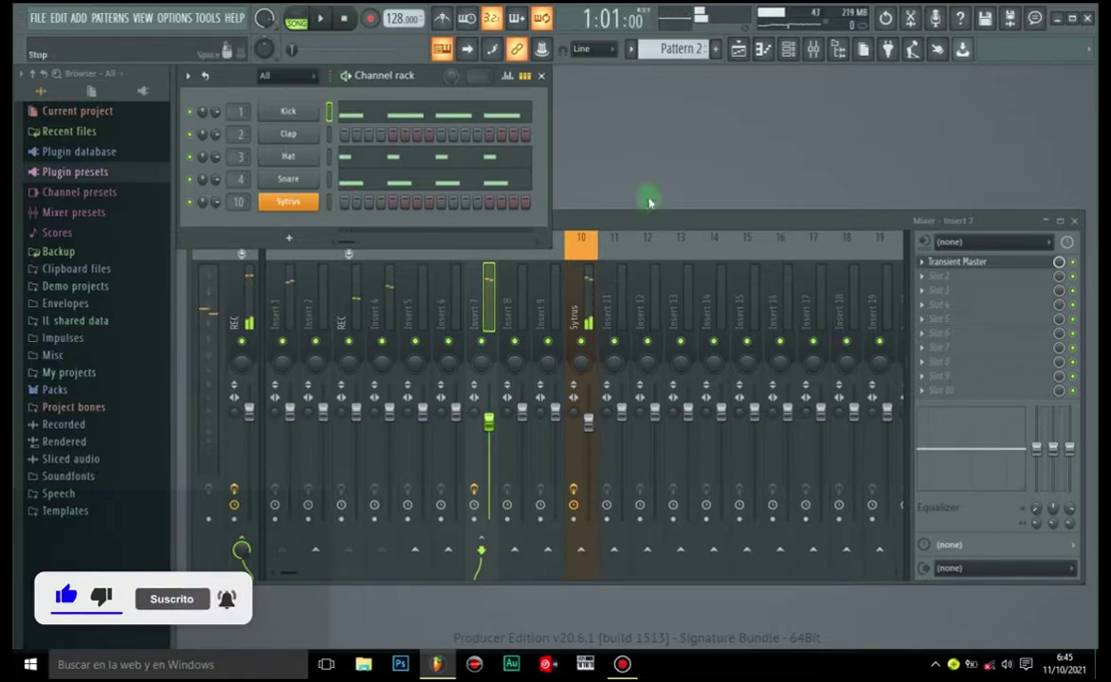
{"action": "left_click", "coordinate": [587, 367]}
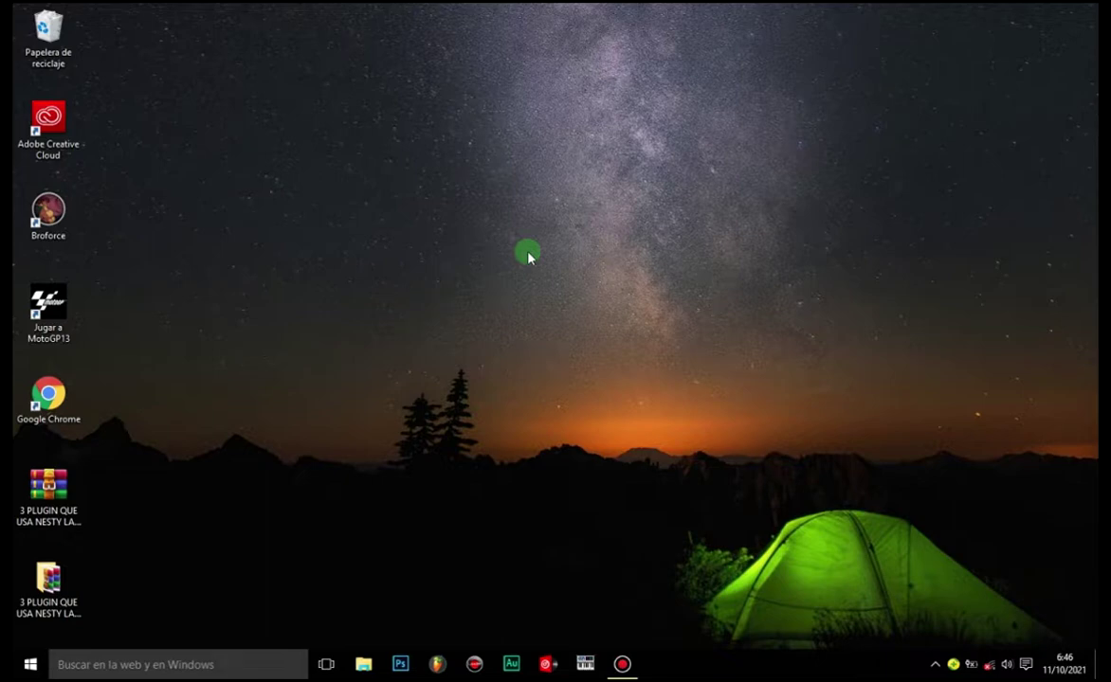
{"action": "left_click", "coordinate": [622, 663]}
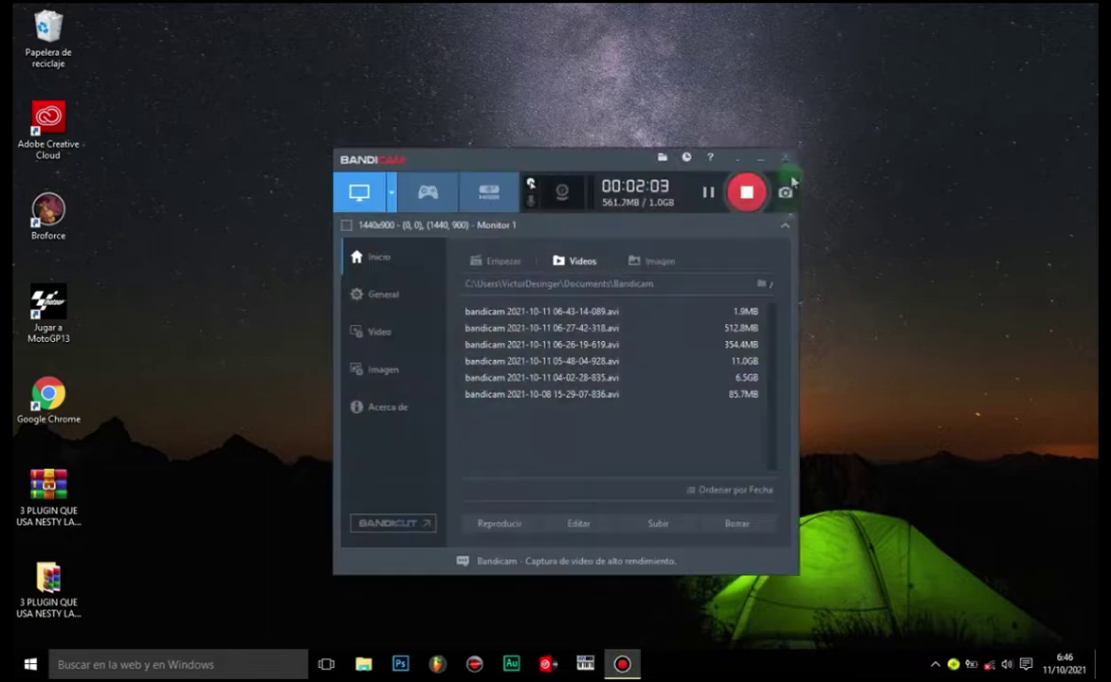